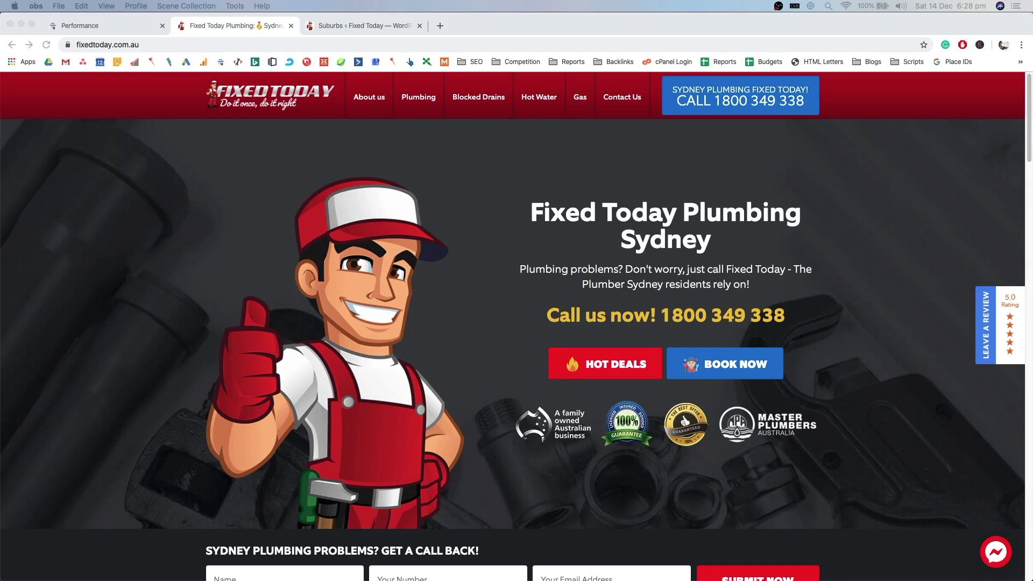
drag(807, 205, 532, 211)
click(569, 205)
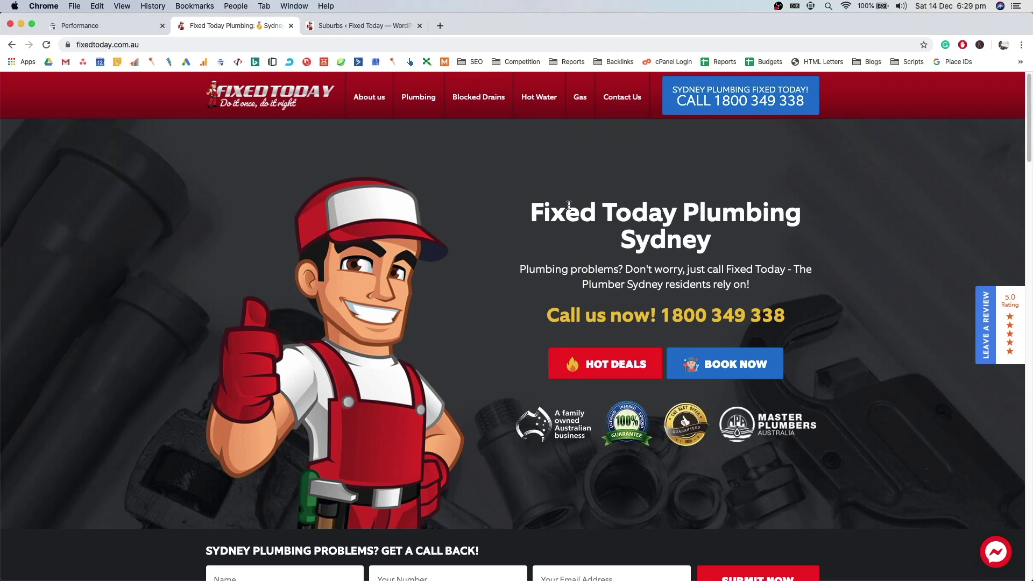
double_click(639, 214)
click(632, 202)
- Switch to the Google Search Console performance report and filter it to Australia from the country breakdown
click(139, 29)
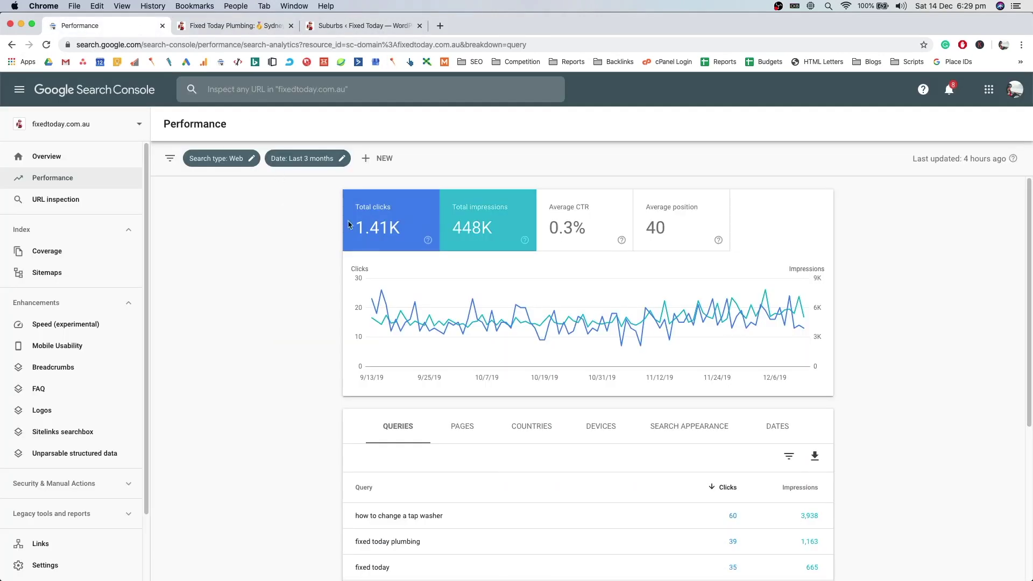
scroll(503, 242, down, 3)
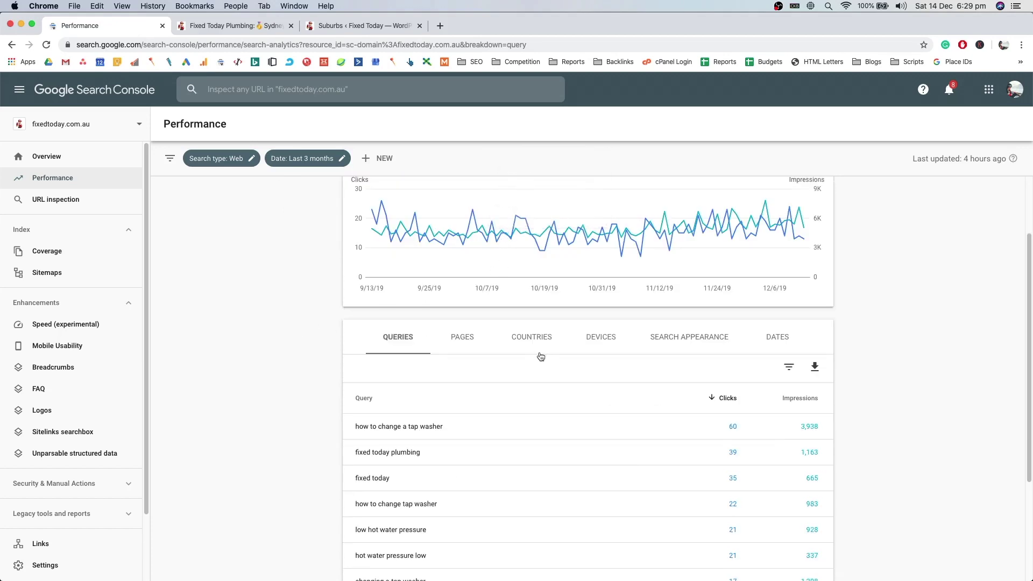
scroll(400, 315, up, 3)
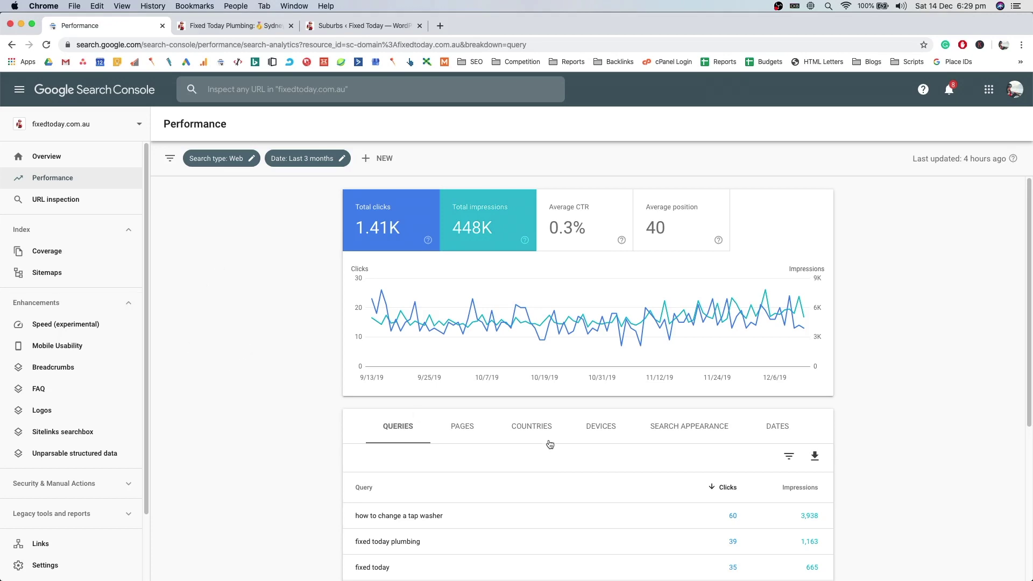
click(77, 183)
click(541, 424)
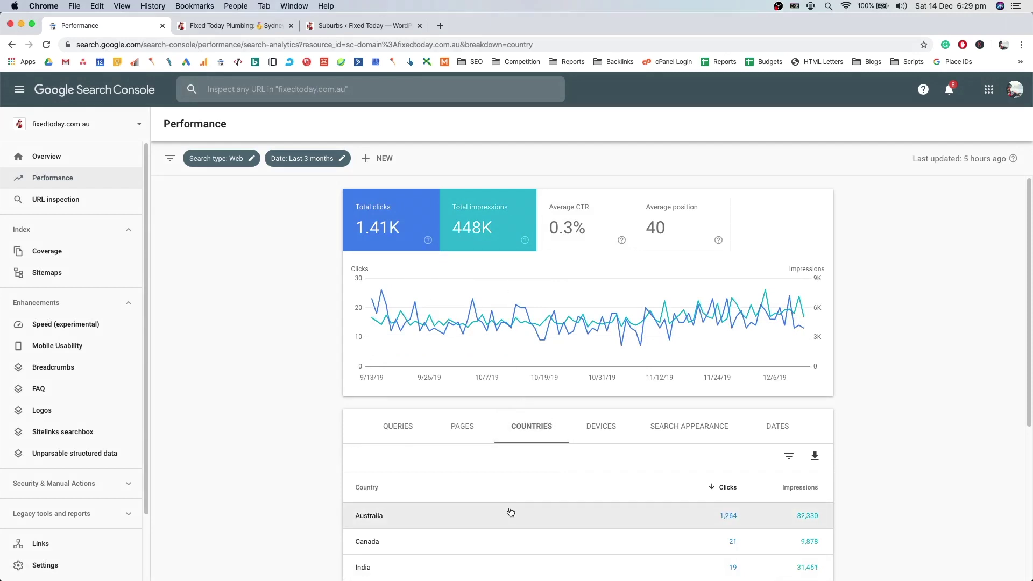
scroll(520, 510, down, 5)
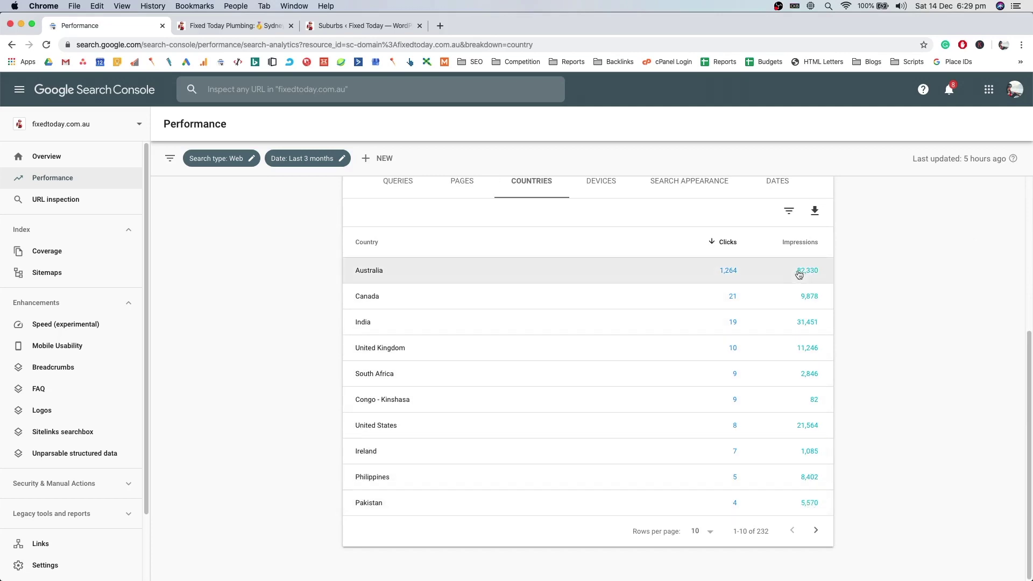
click(666, 267)
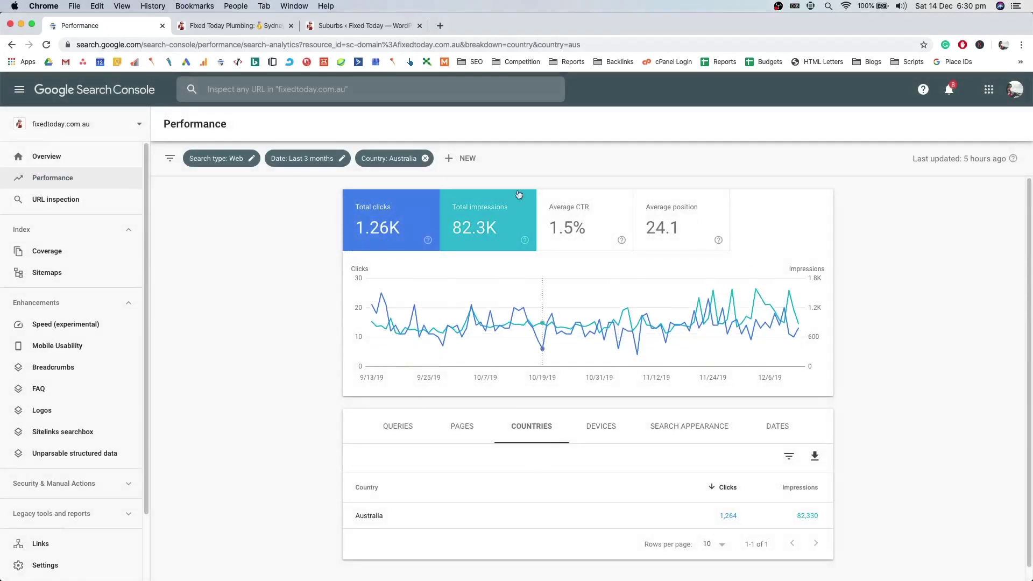
- List the Australian queries and set the report's date range to the last 16 months
click(402, 424)
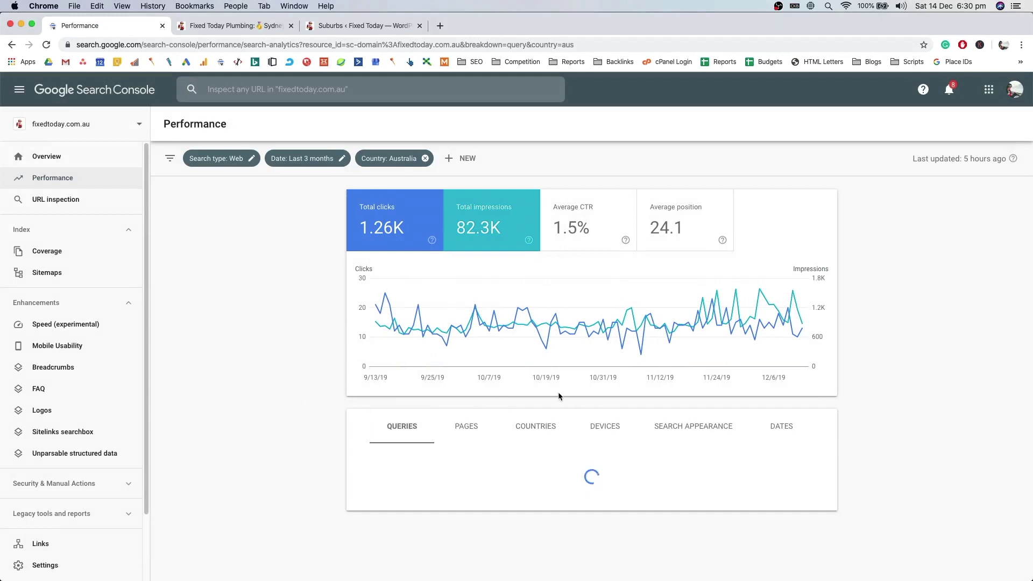
scroll(554, 376, down, 2)
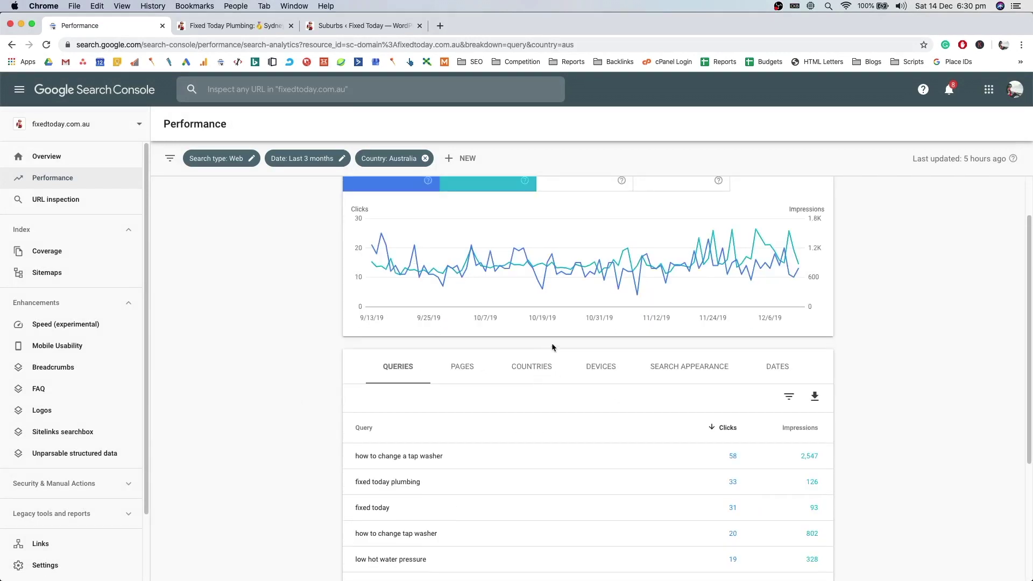
scroll(552, 347, up, 2)
click(317, 158)
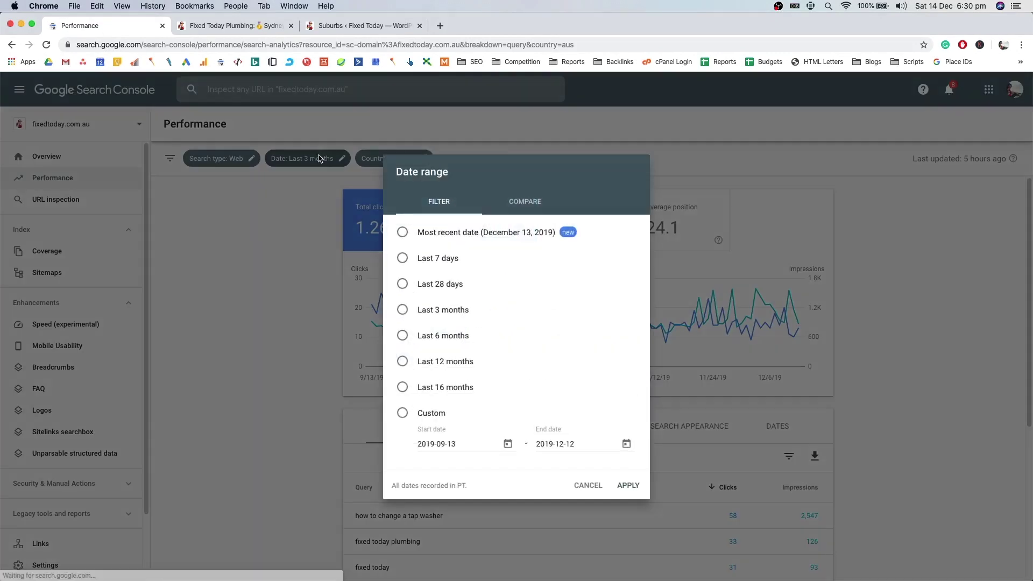
click(445, 387)
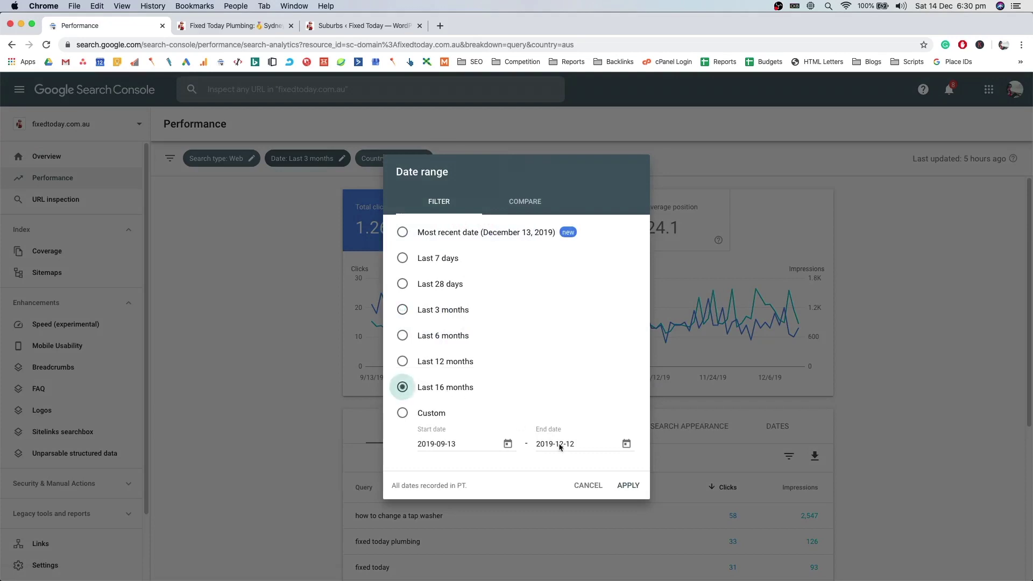
click(633, 494)
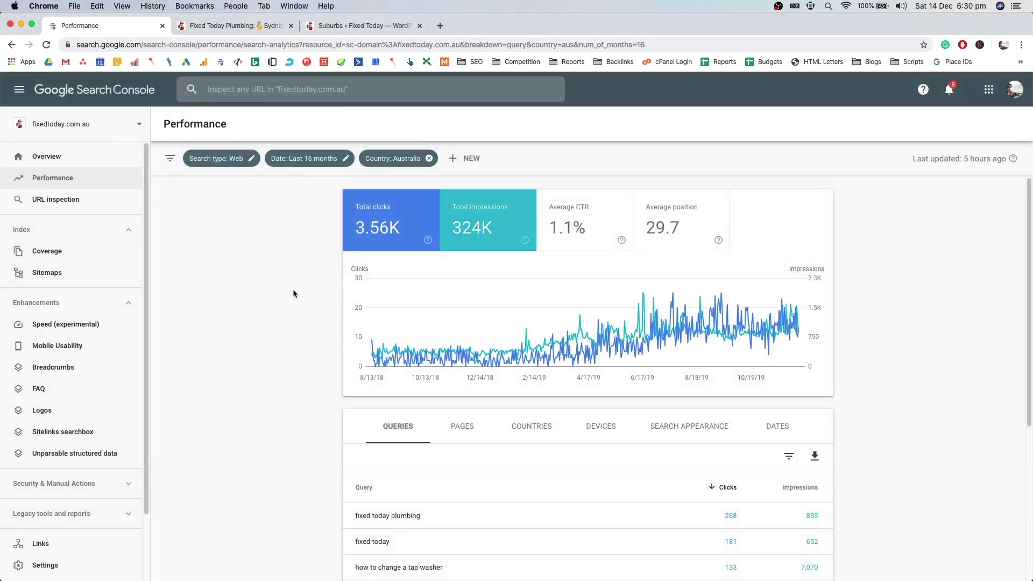
- Examine the average position and average CTR trends, each charted on its own
click(628, 213)
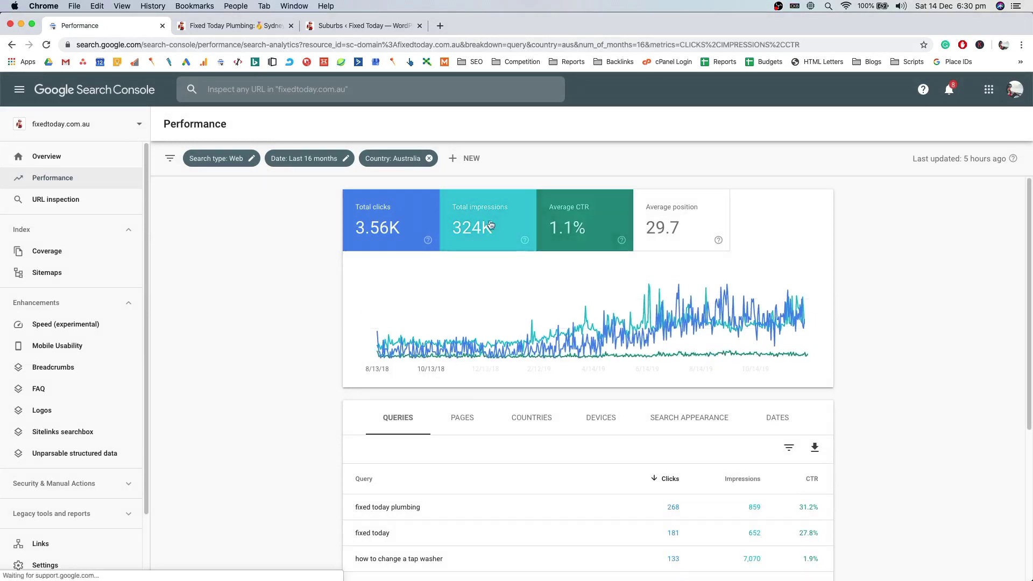
click(651, 208)
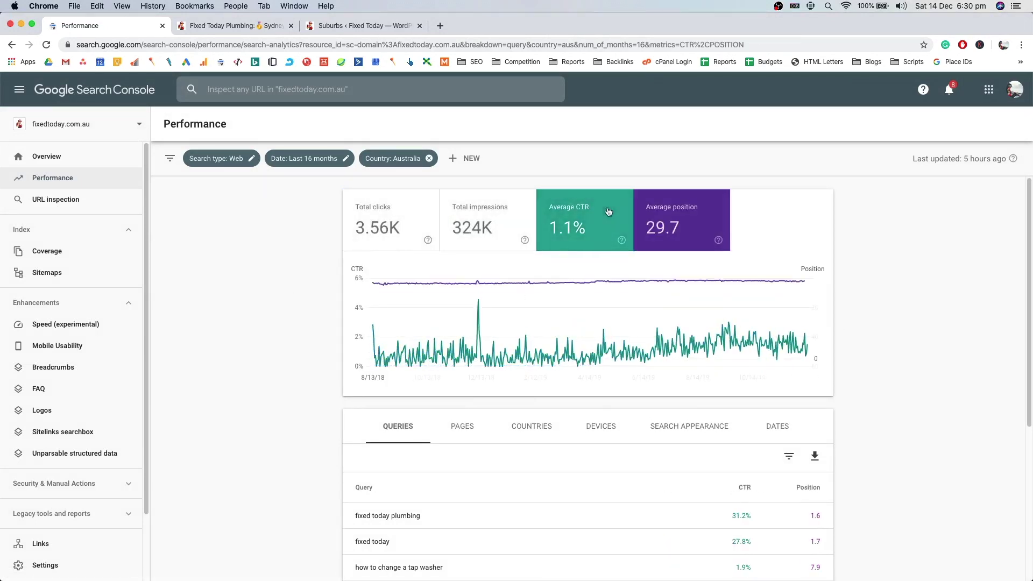
click(587, 216)
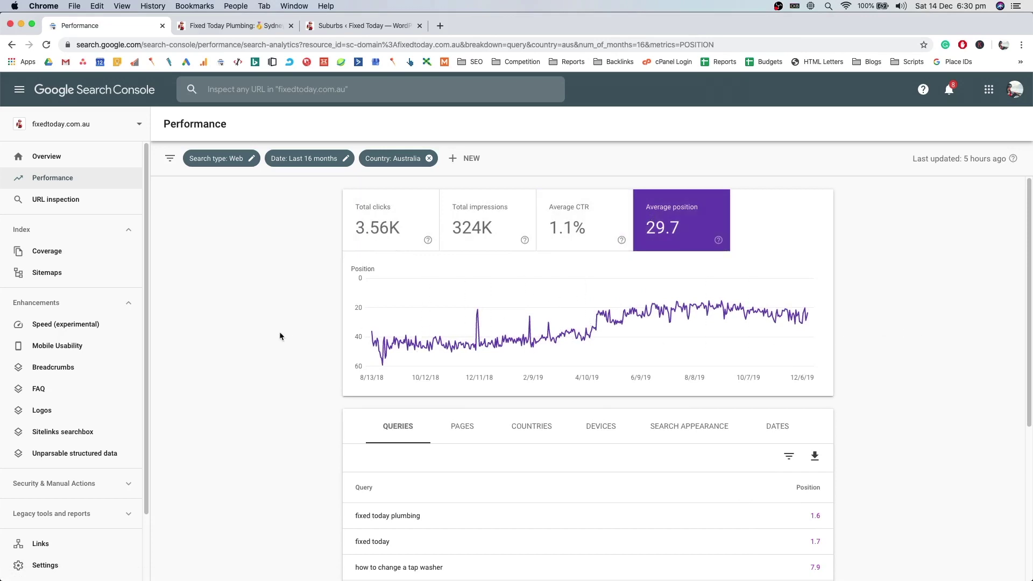
mouse_move(706, 310)
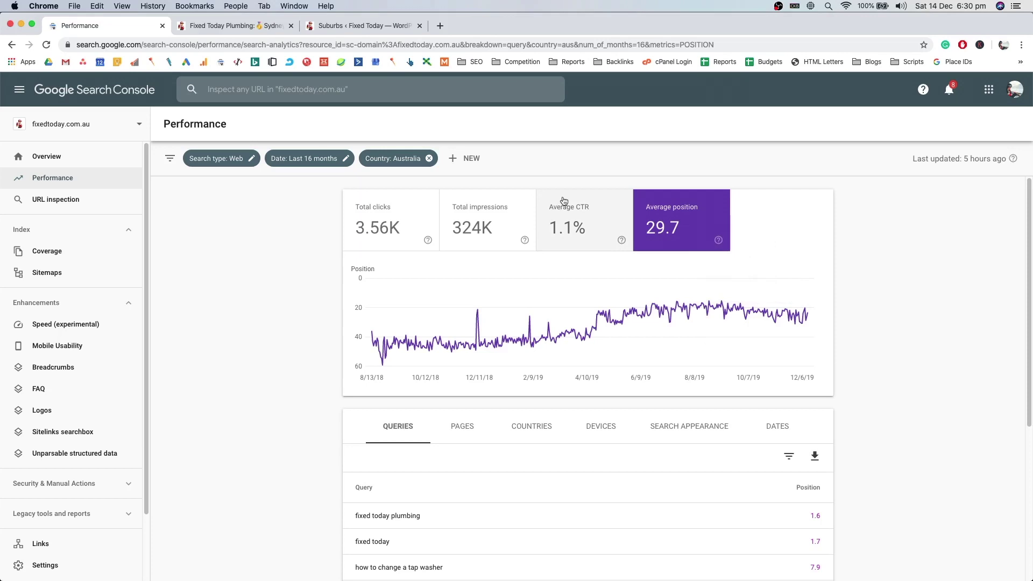
click(625, 218)
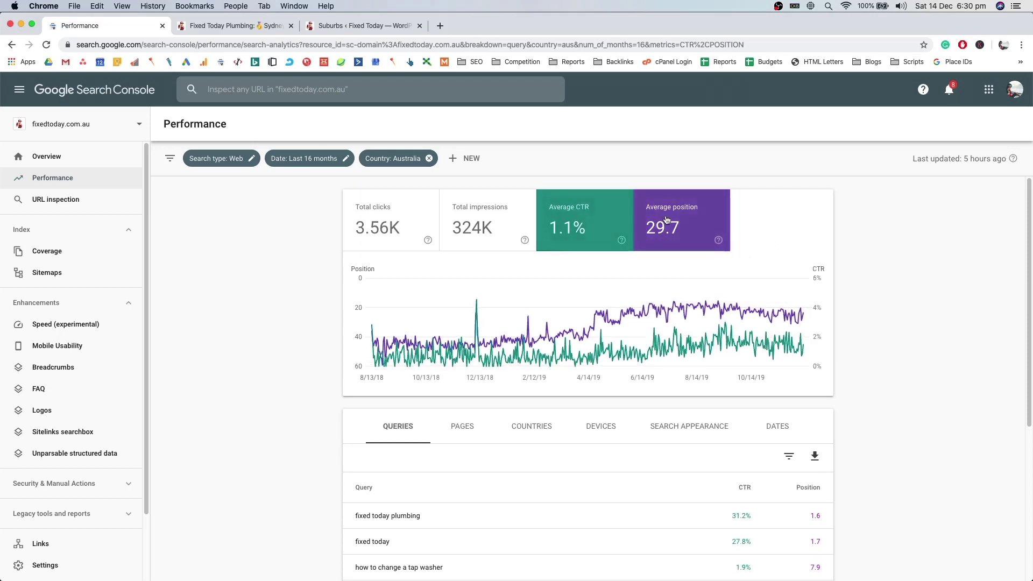
click(666, 220)
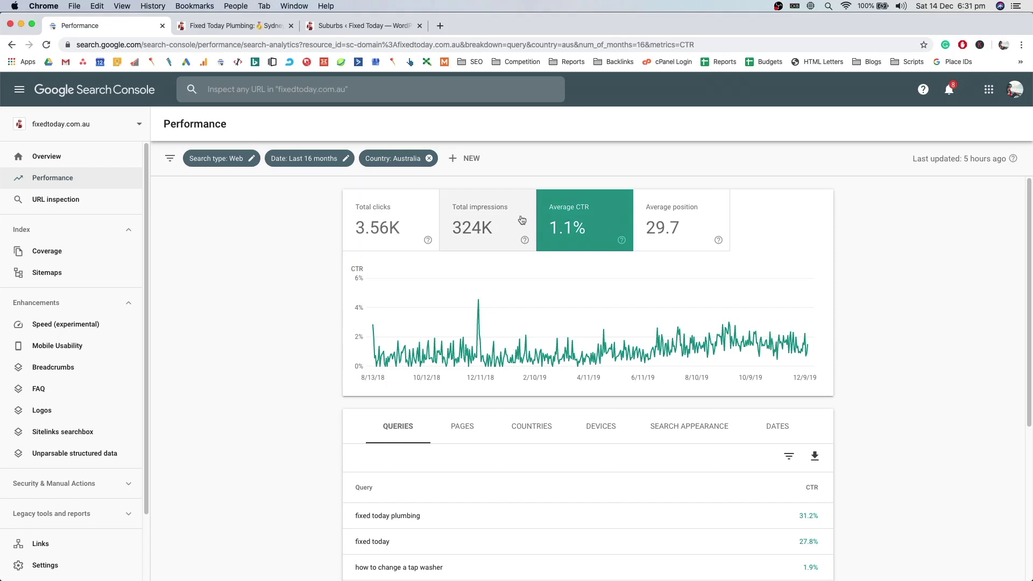
- Chart total clicks, total impressions and average position together, leaving out average CTR
click(473, 215)
click(435, 218)
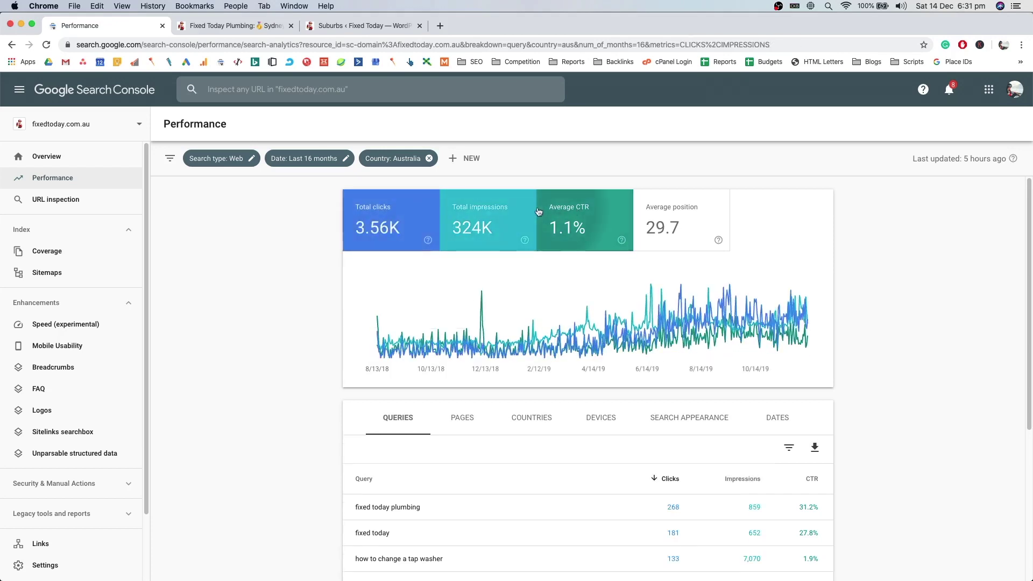
click(589, 218)
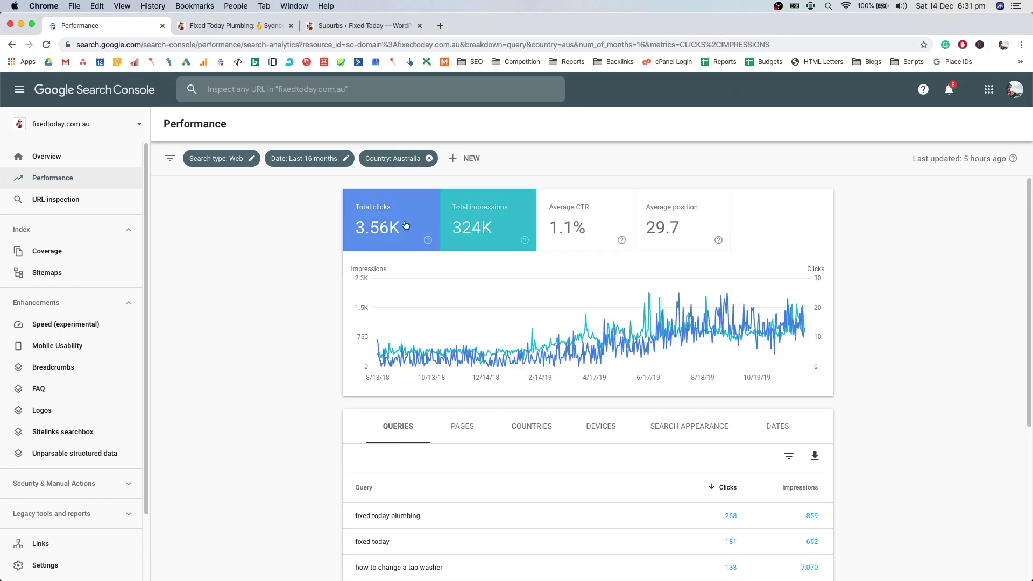
click(714, 247)
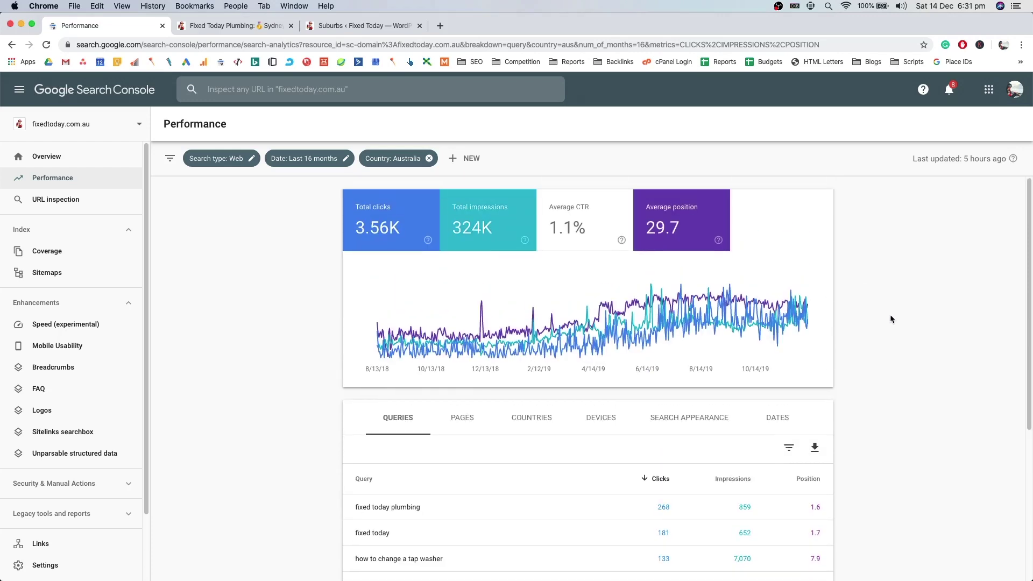
- Break the report down by page and sort the pages by position in ascending order
scroll(889, 314, down, 4)
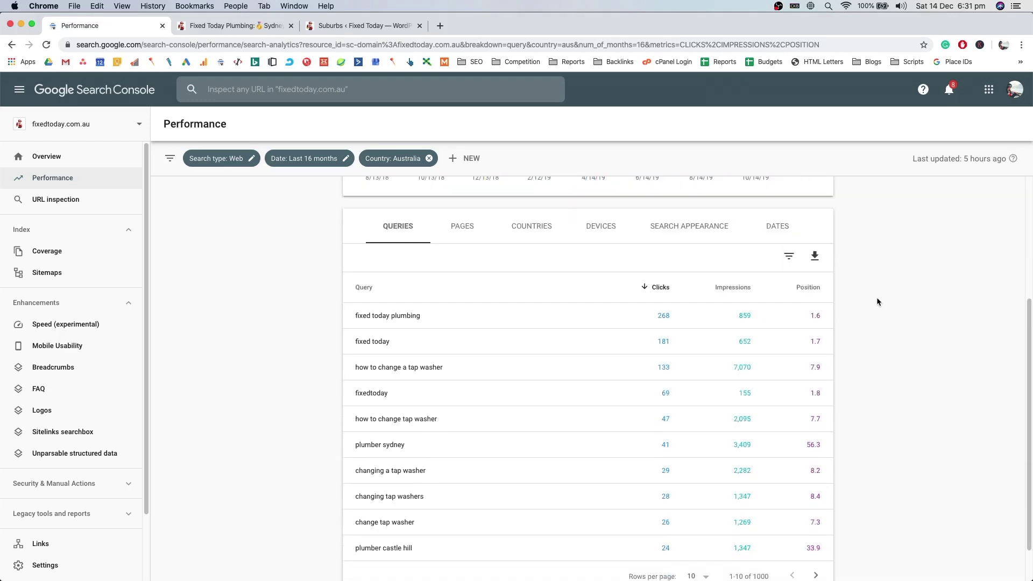
click(472, 239)
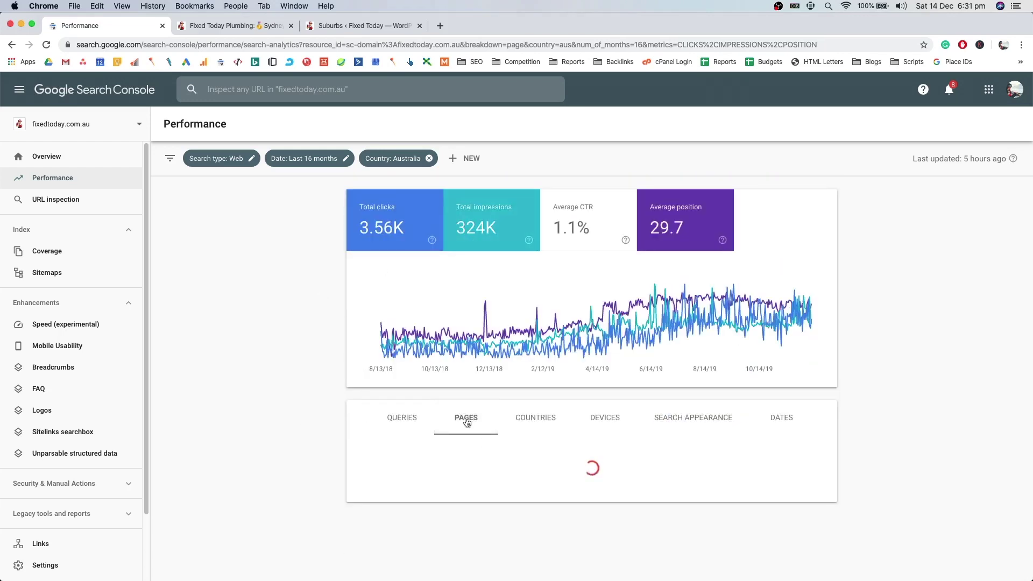
scroll(477, 418, down, 2)
scroll(477, 417, down, 3)
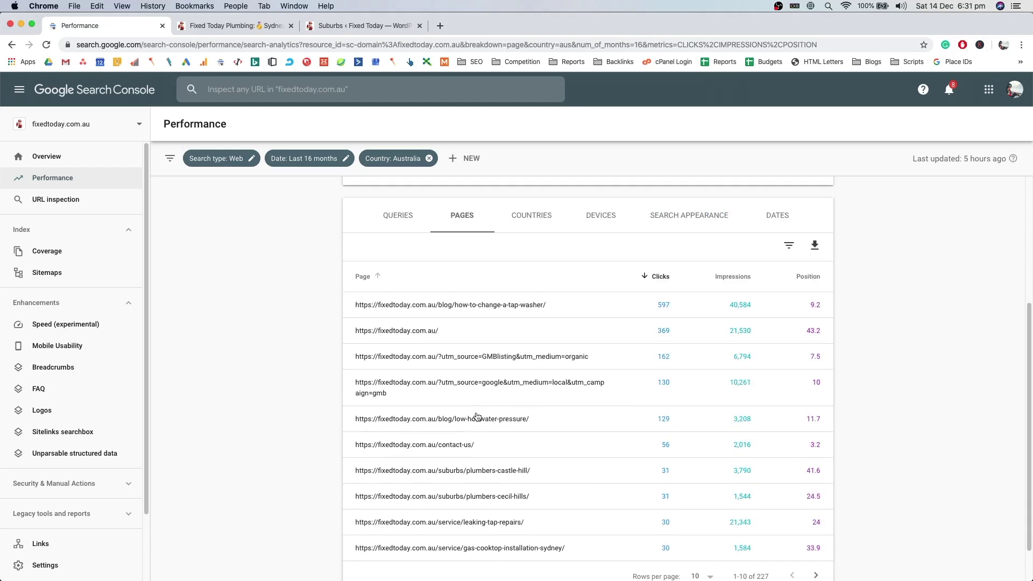
click(807, 278)
click(813, 282)
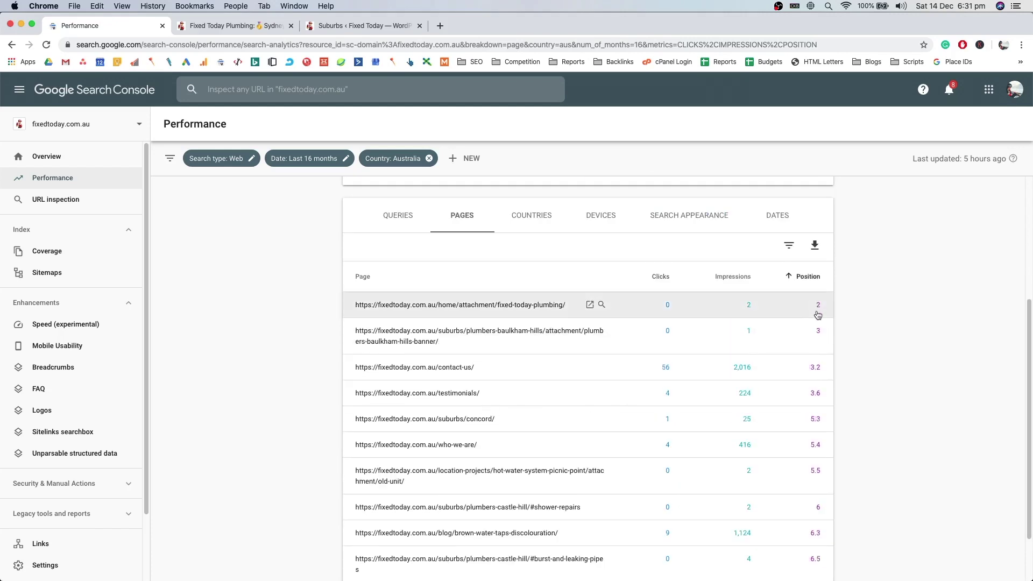
- Find the /suburbs/plumbers-chipping-norton/ page further down the page list and filter the report to it
scroll(839, 472, down, 1)
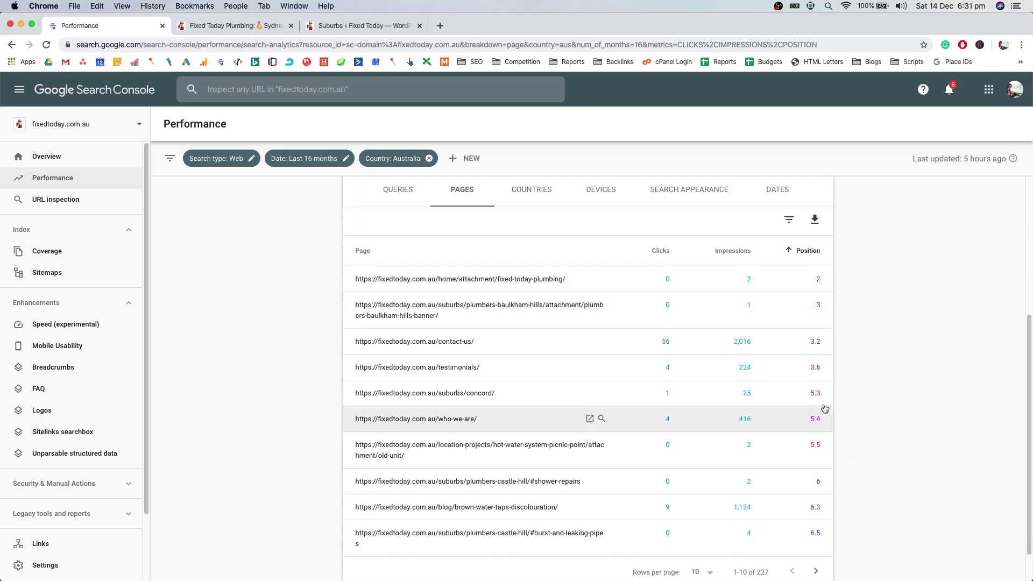
scroll(829, 405, down, 1)
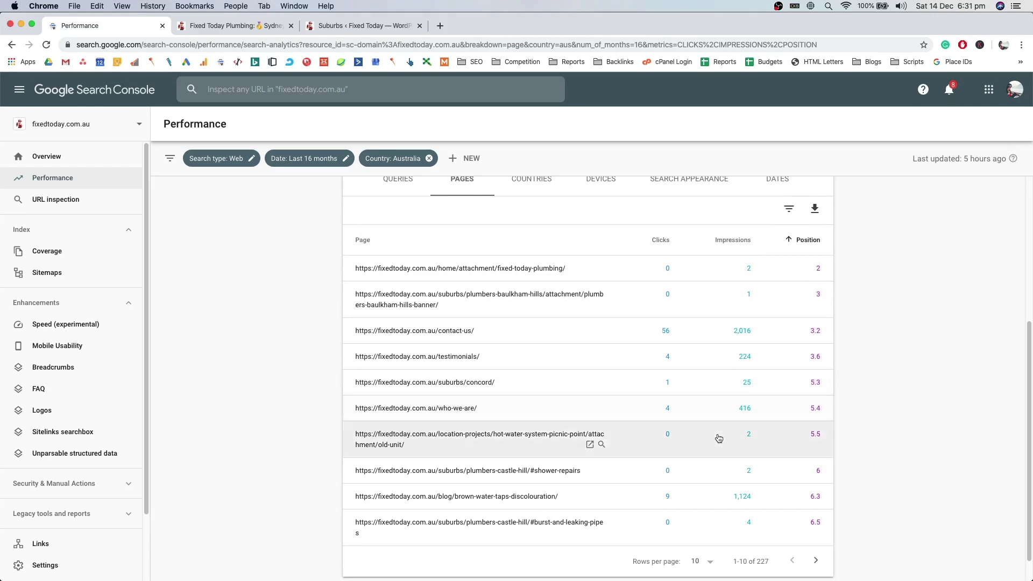
scroll(734, 495, down, 1)
click(816, 536)
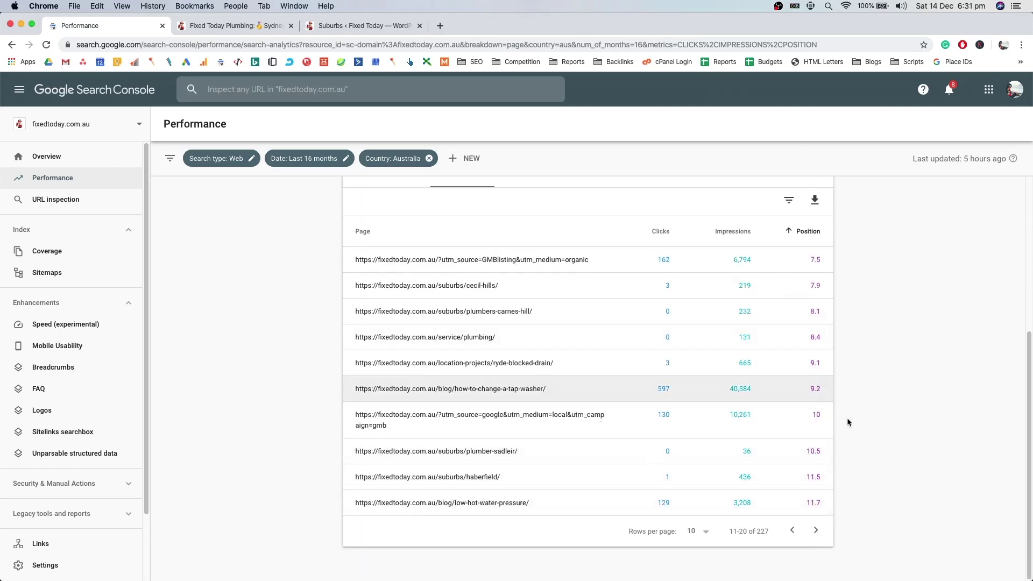
click(817, 532)
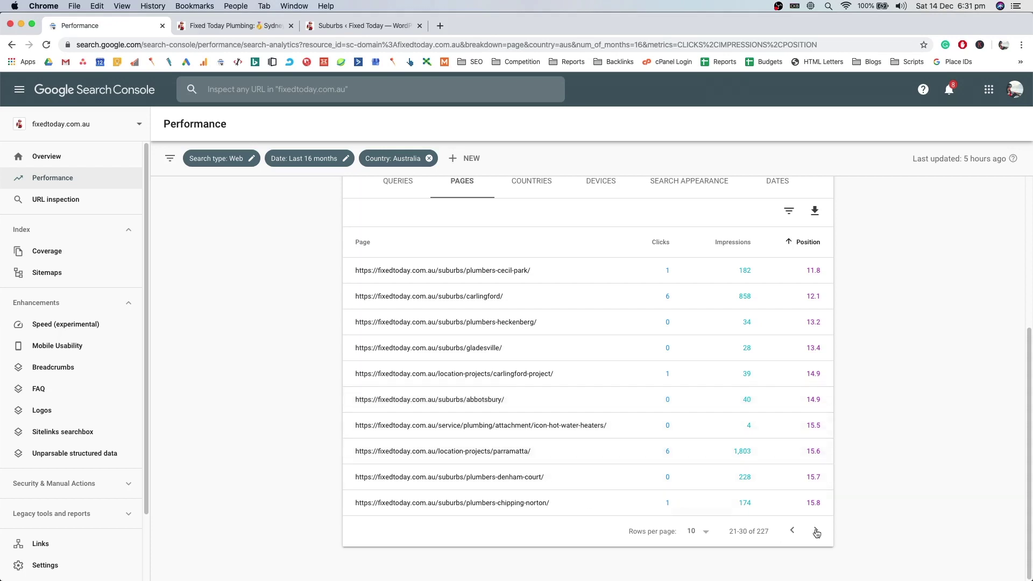
click(555, 505)
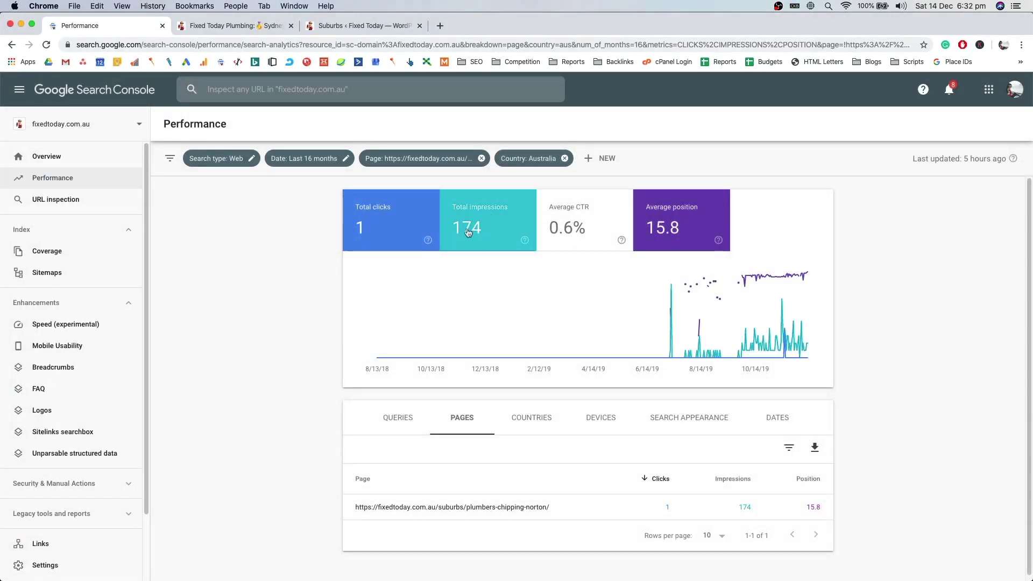
- Check the suburb page's average CTR line and the chart's daily values for December 4
click(589, 213)
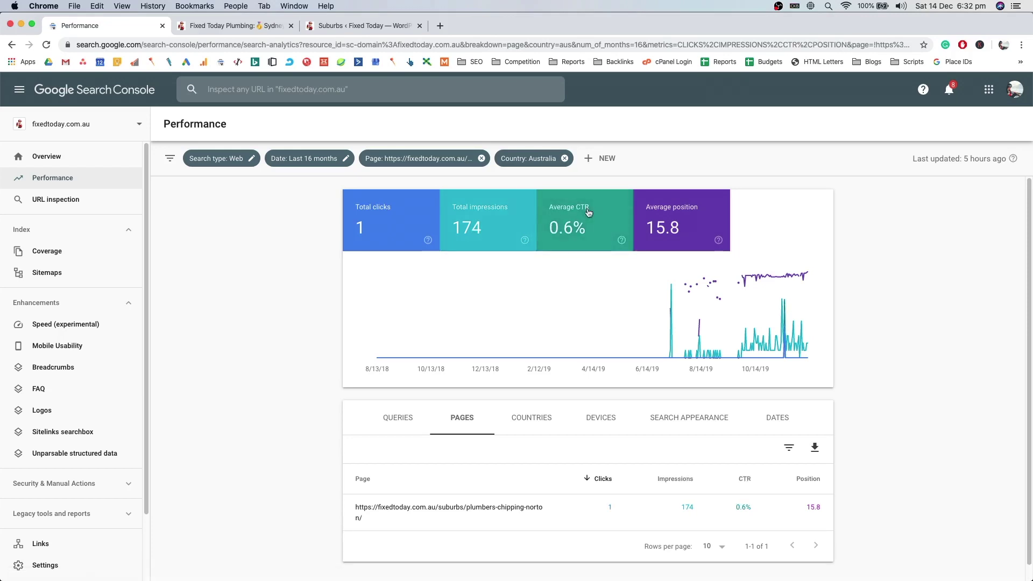
click(589, 213)
mouse_move(806, 284)
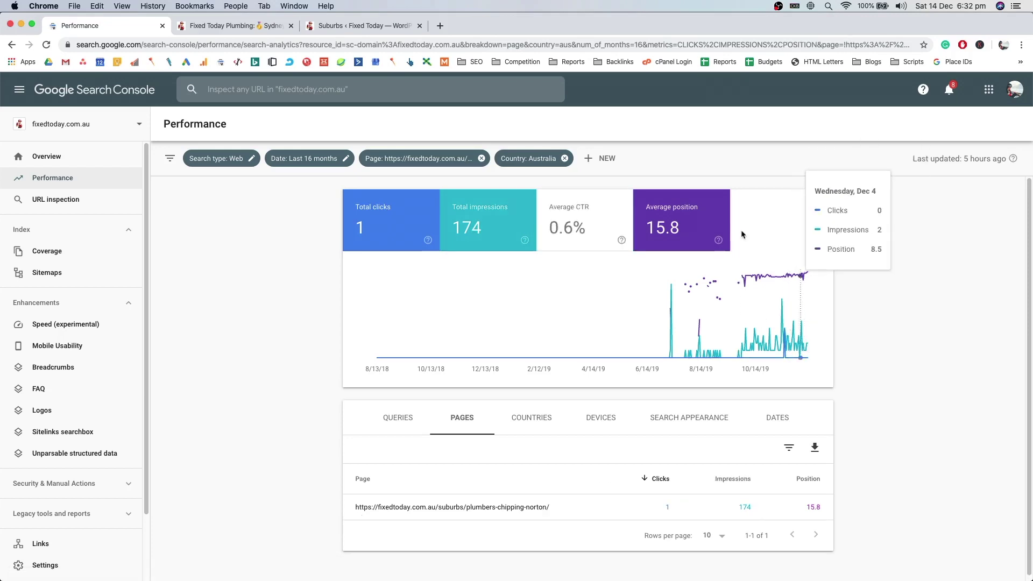
- List the queries for the Chipping Norton page and sort them by impressions in descending order
click(403, 434)
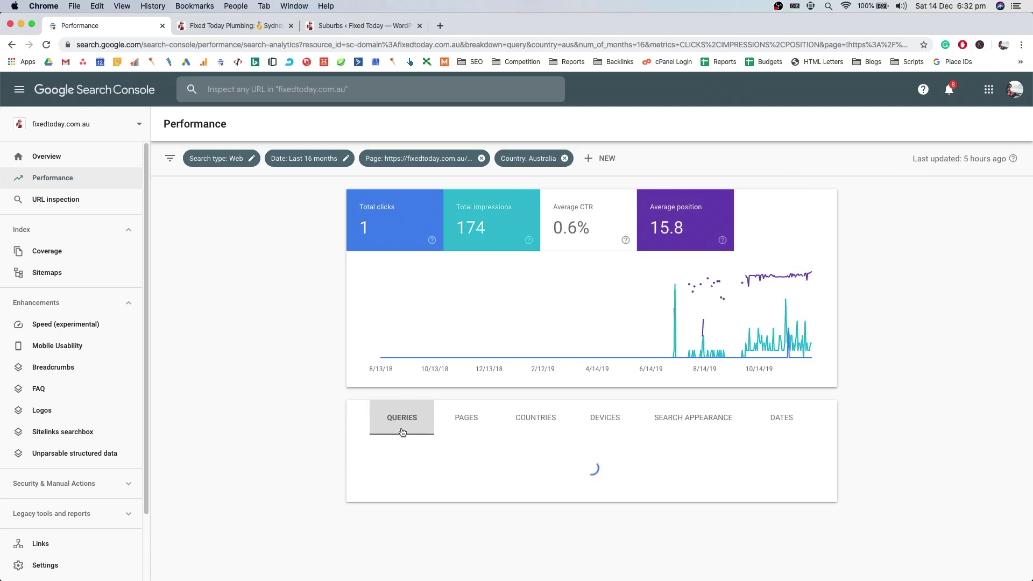
scroll(360, 377, down, 4)
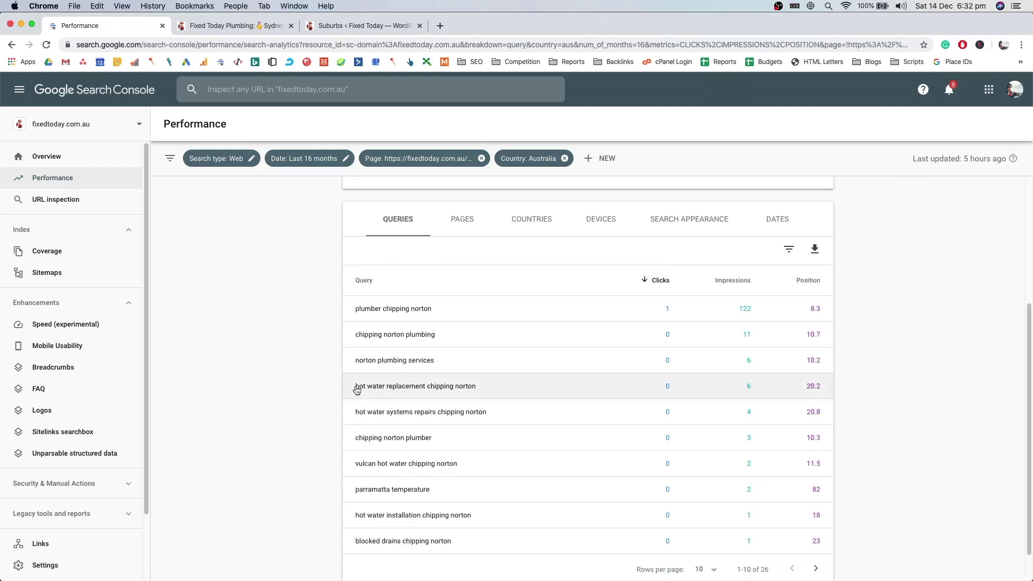
scroll(376, 331, up, 1)
scroll(807, 355, down, 1)
click(752, 291)
scroll(843, 297, down, 1)
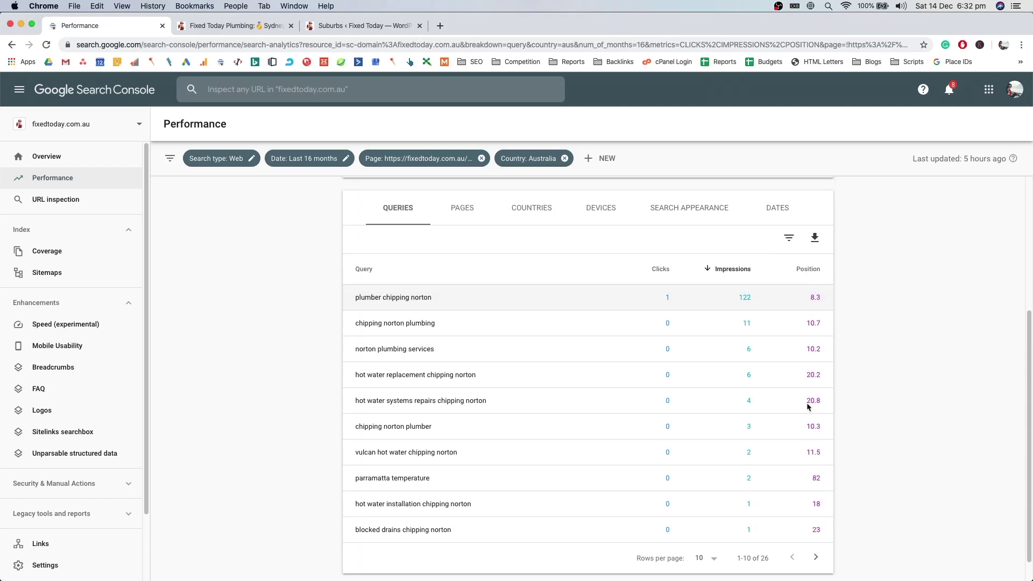
- Show more rows per page in the Chipping Norton query list and read through all its queries
click(708, 560)
scroll(931, 474, down, 10)
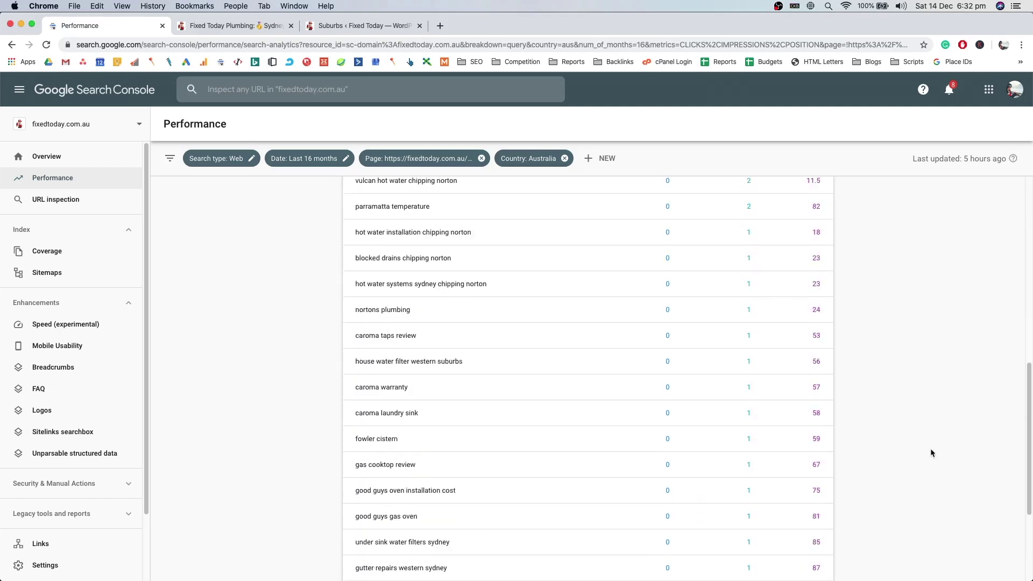
scroll(397, 408, up, 10)
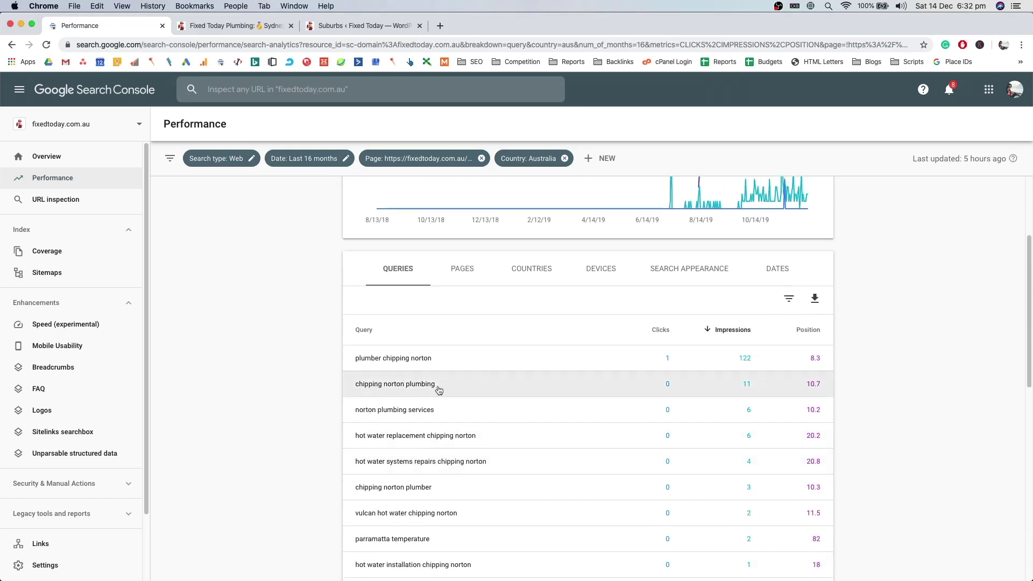
- Copy the query "plumber chipping norton", search Google for it in a new tab and look for the Fixed Today listing
drag(349, 366, 465, 366)
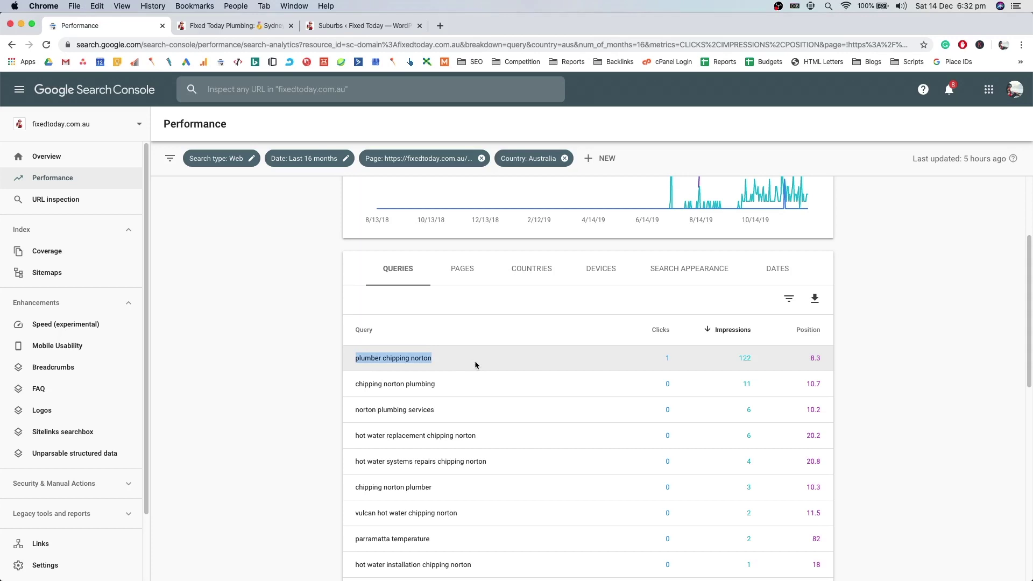
key(ctrl+c)
key(ctrl+t)
key(ctrl+v)
key(Return)
scroll(437, 249, down, 10)
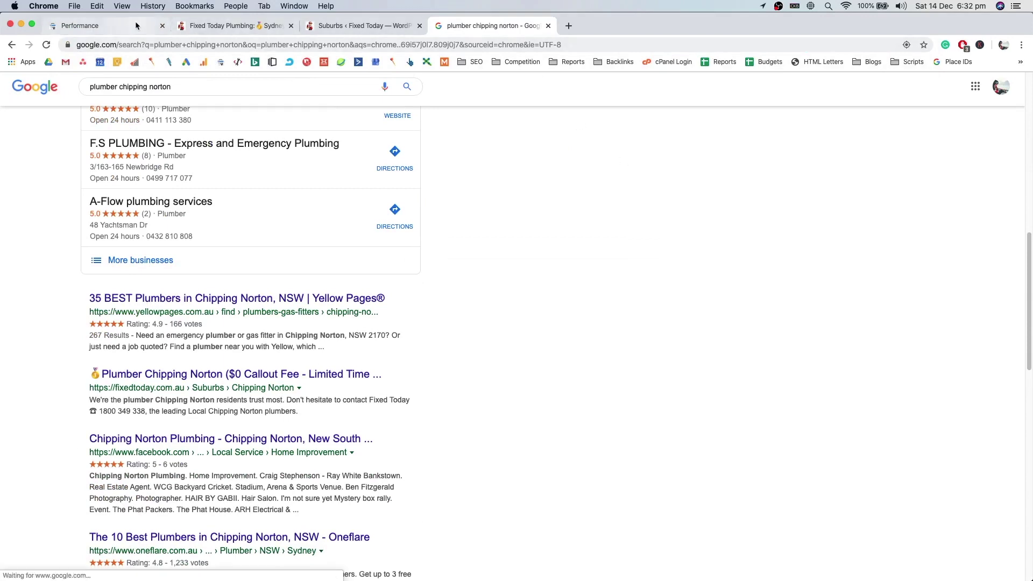
- Back in Search Console, remove the page filter and list the site's pages with more rows per page
click(107, 25)
scroll(612, 251, up, 3)
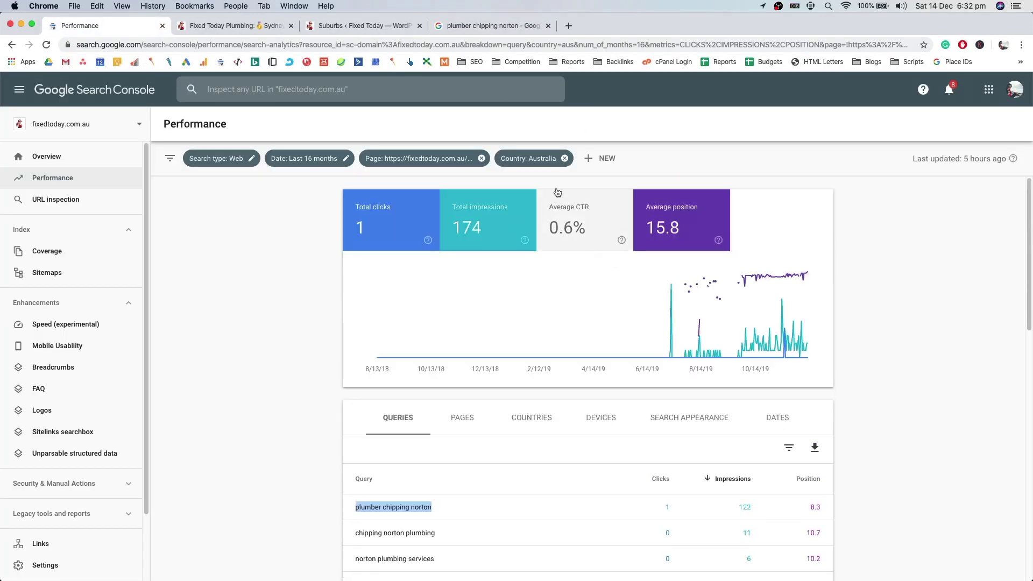
click(482, 158)
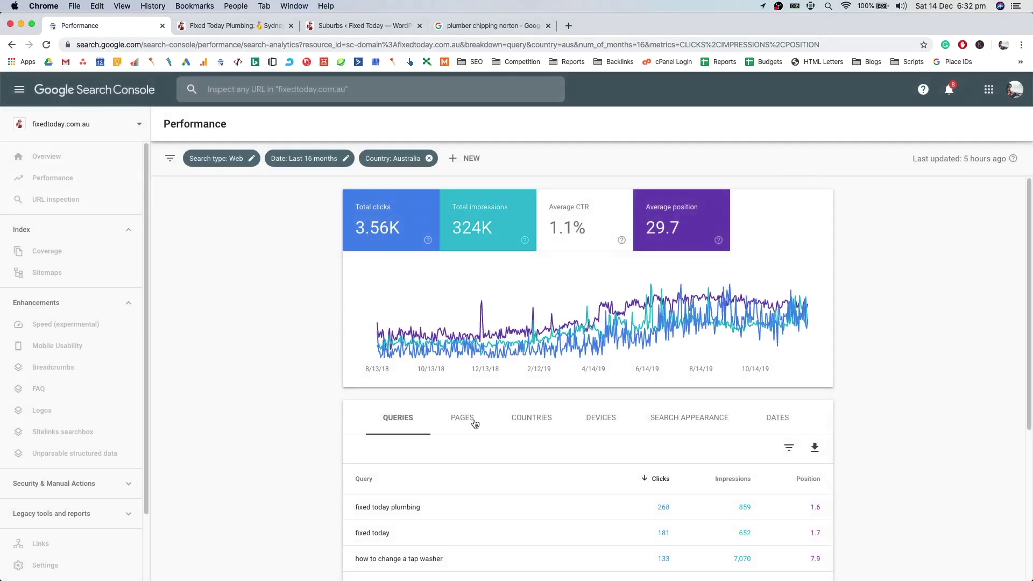
click(475, 424)
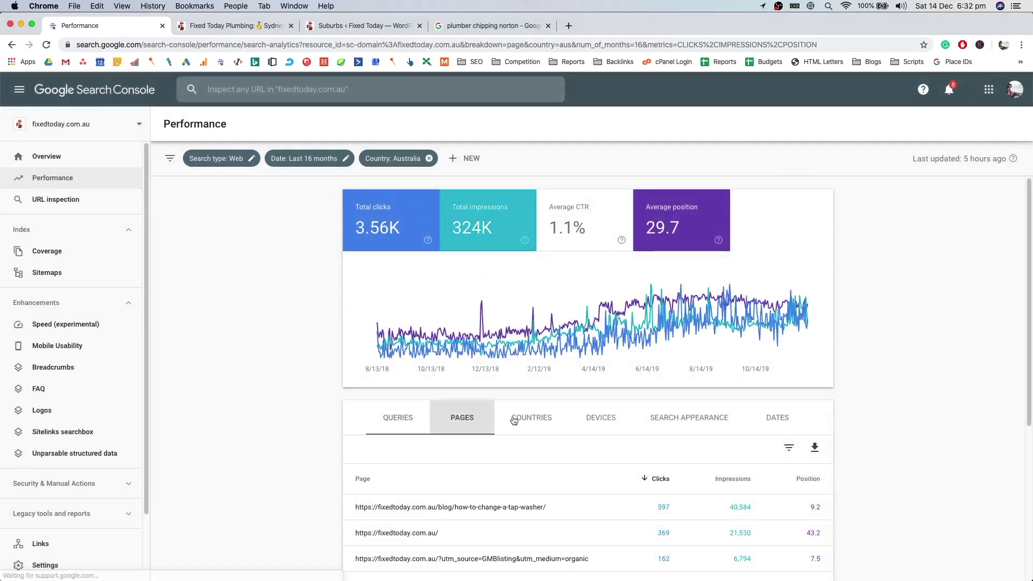
scroll(754, 420, down, 5)
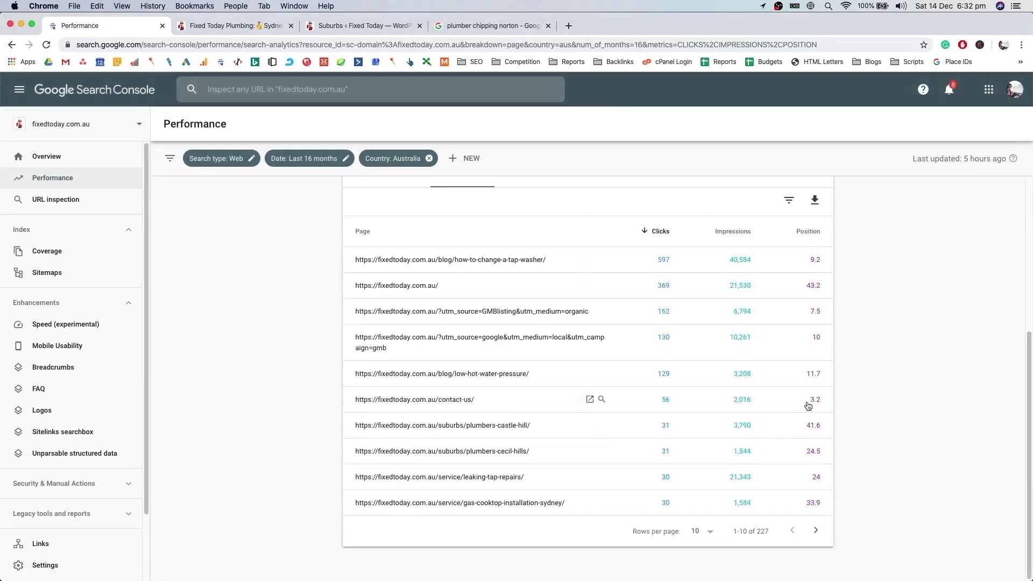
click(700, 536)
click(695, 550)
- Look through the click-sorted page list for suburb pages, comparing their clicks, impressions and positions
scroll(805, 459, down, 5)
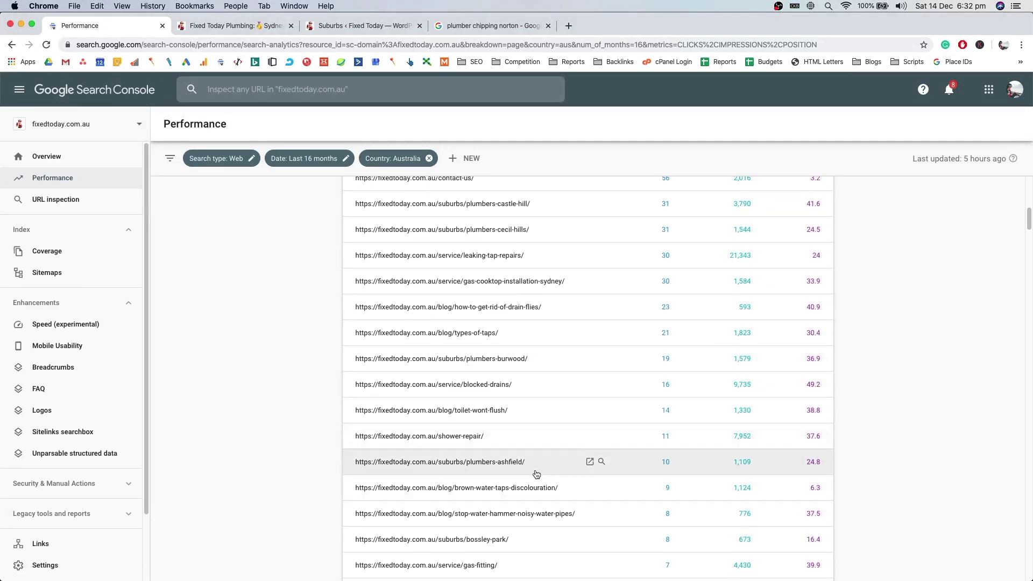
scroll(538, 471, down, 2)
scroll(538, 462, up, 5)
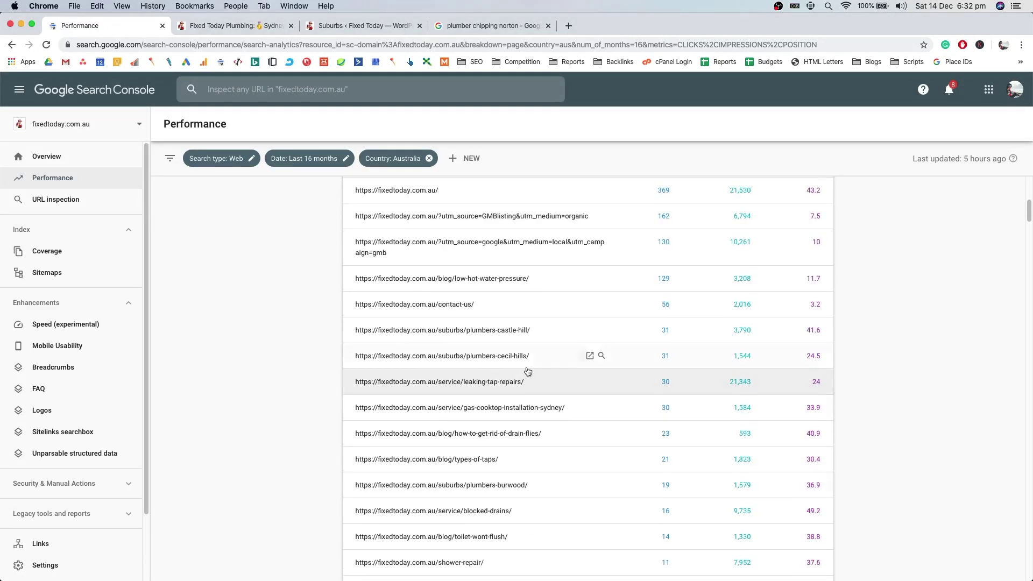
scroll(521, 377, up, 1)
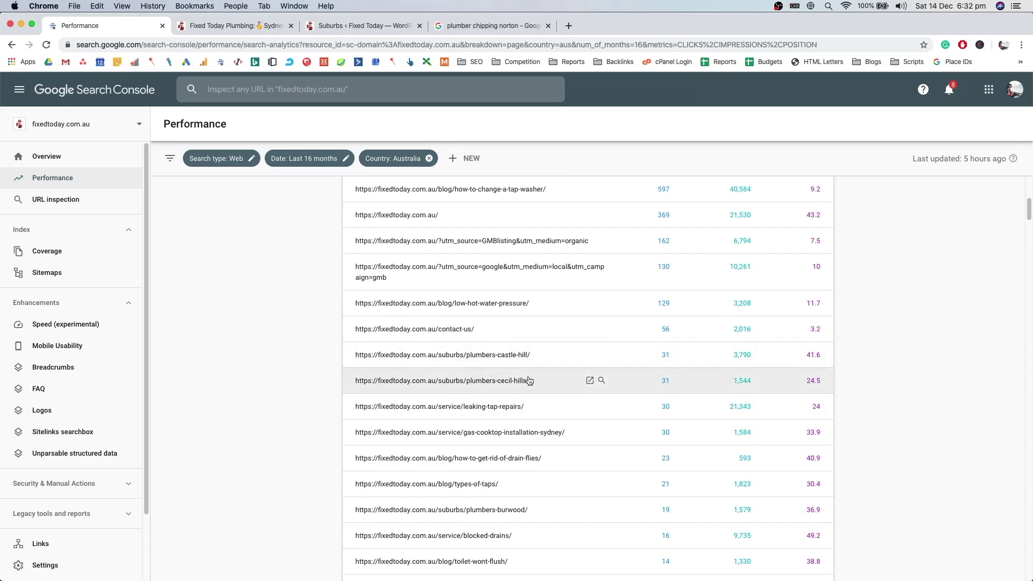
scroll(526, 393, up, 3)
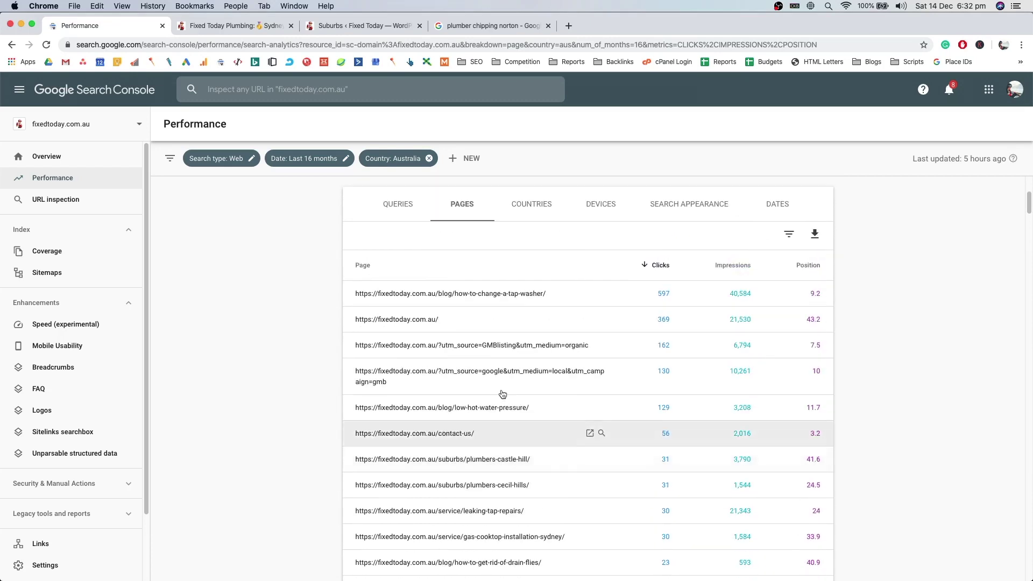
scroll(506, 393, down, 6)
scroll(841, 226, up, 8)
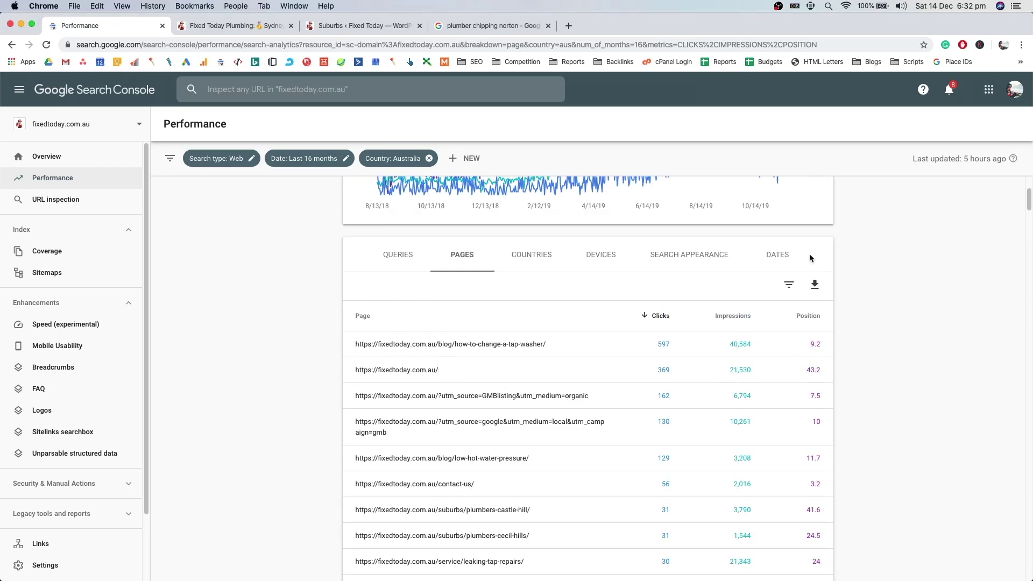
- Sort the pages by position in ascending order and filter the report to the /suburbs/plumbers-denham-court/ page
click(812, 316)
click(819, 318)
scroll(909, 308, down, 10)
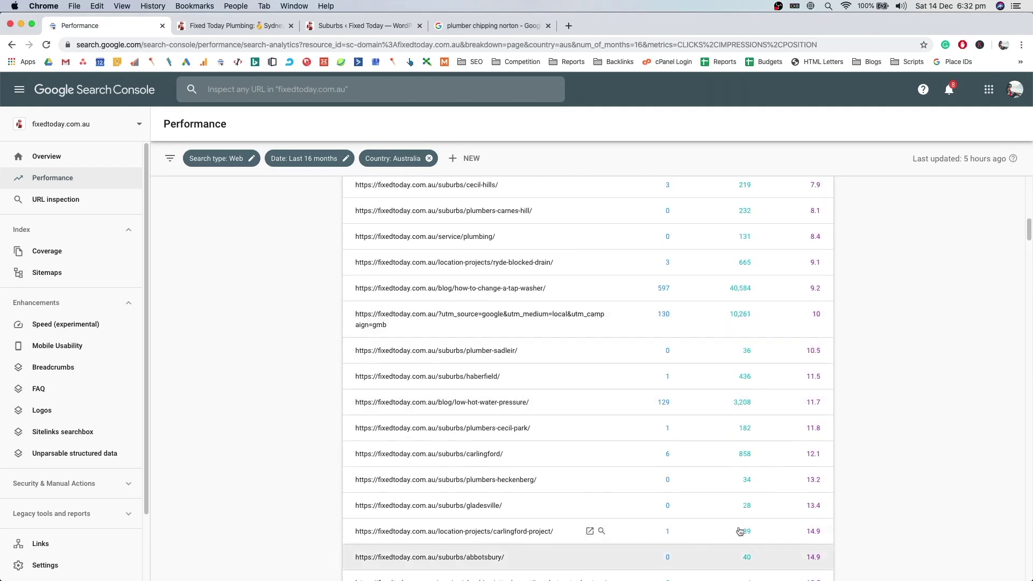
scroll(497, 543, down, 1)
scroll(516, 522, down, 5)
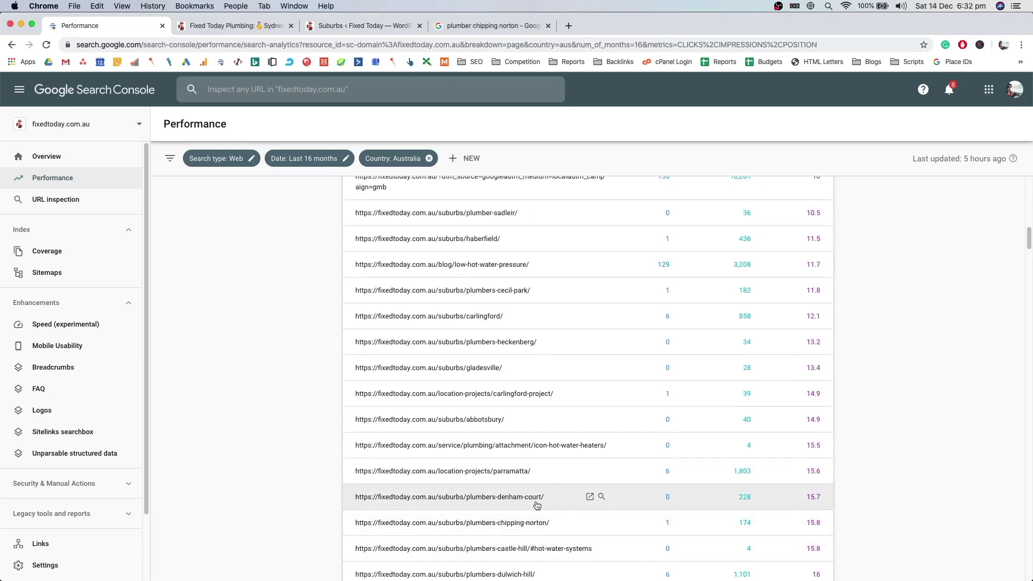
click(541, 498)
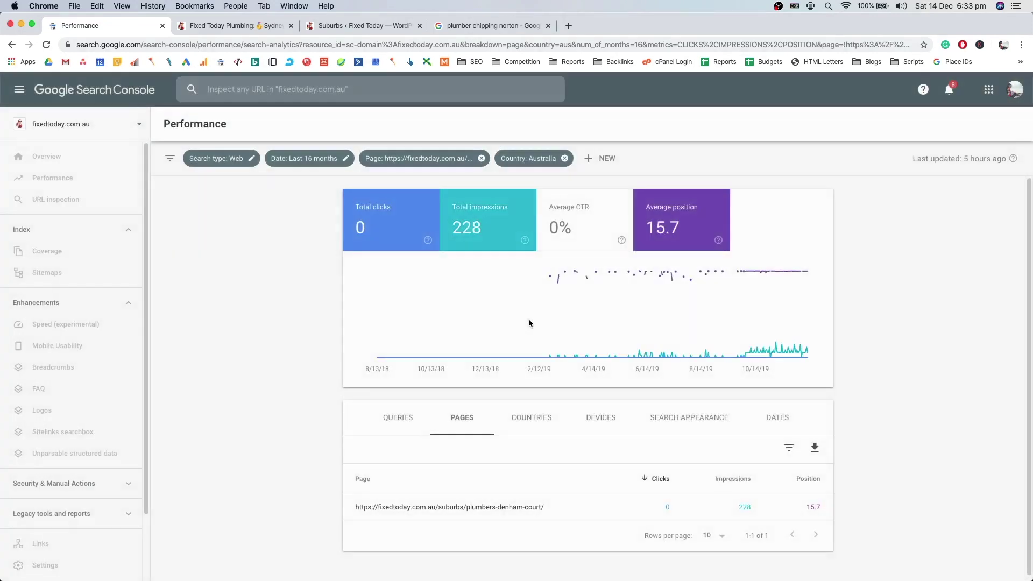
- List the Denham Court page's queries, copy "plumber denham court" and search Google for it in a new tab
click(377, 421)
scroll(377, 516, down, 2)
drag(347, 444, 443, 442)
key(super+c)
key(super+t)
key(super+v)
key(Return)
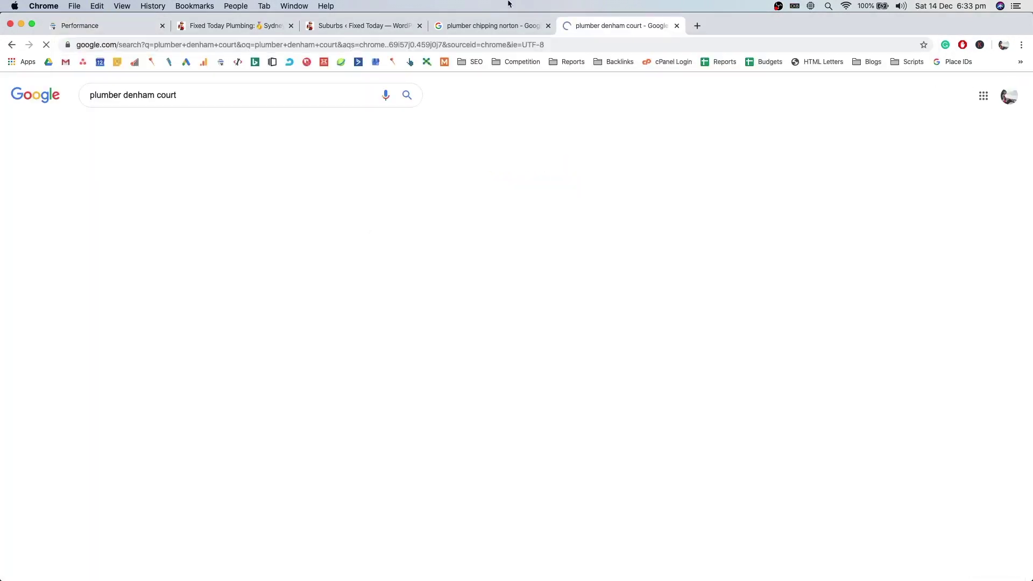
- Look for the Fixed Today Denham Court listing through the first and second pages of Google results
scroll(605, 342, down, 6)
scroll(603, 333, down, 15)
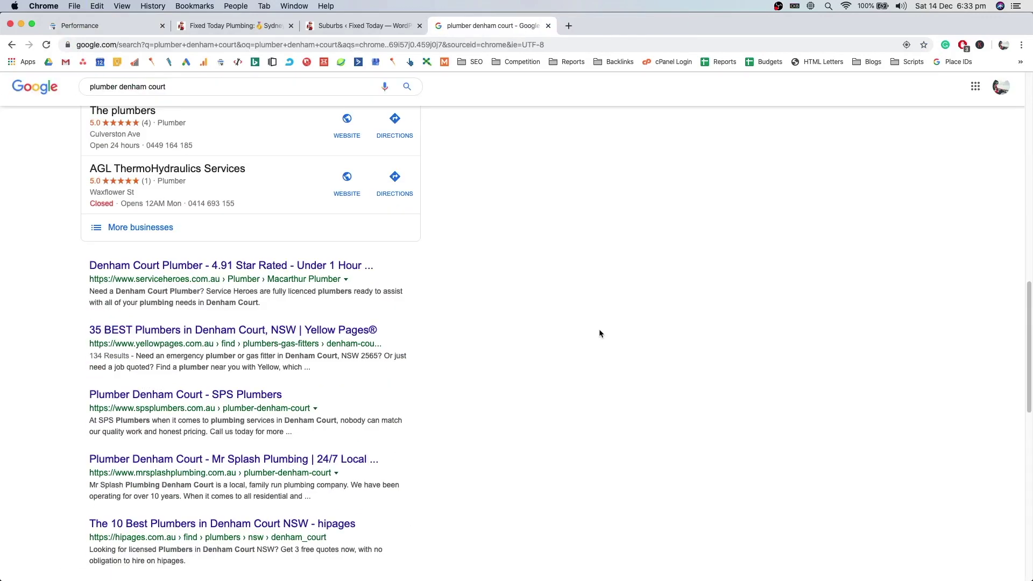
scroll(599, 326, down, 5)
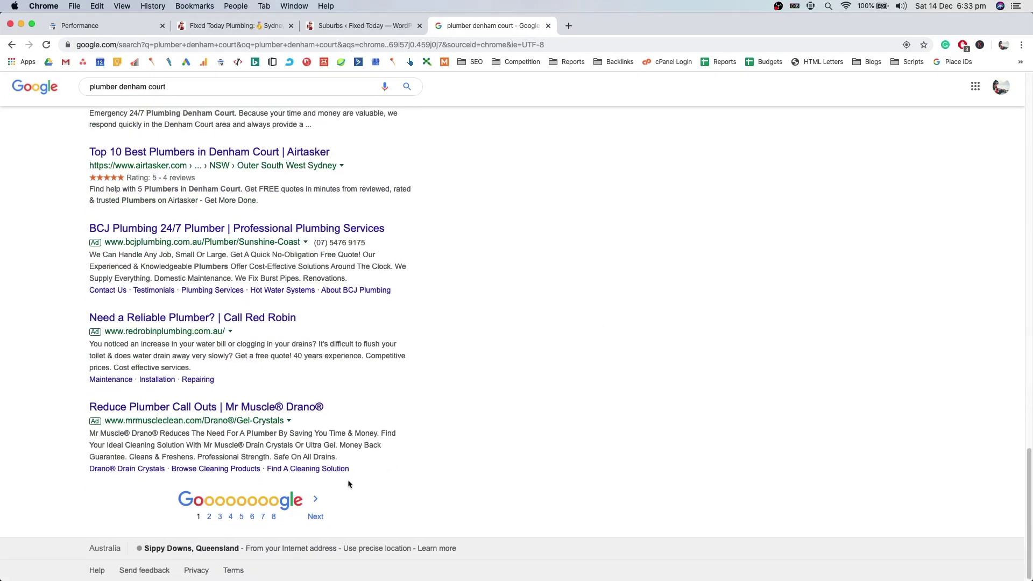
click(316, 502)
scroll(414, 455, down, 2)
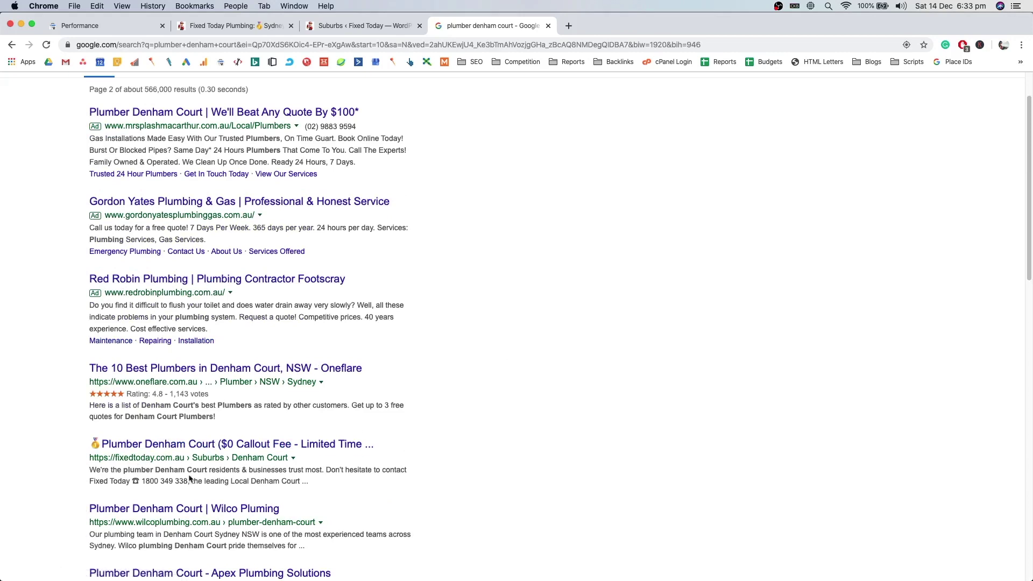
scroll(231, 471, down, 2)
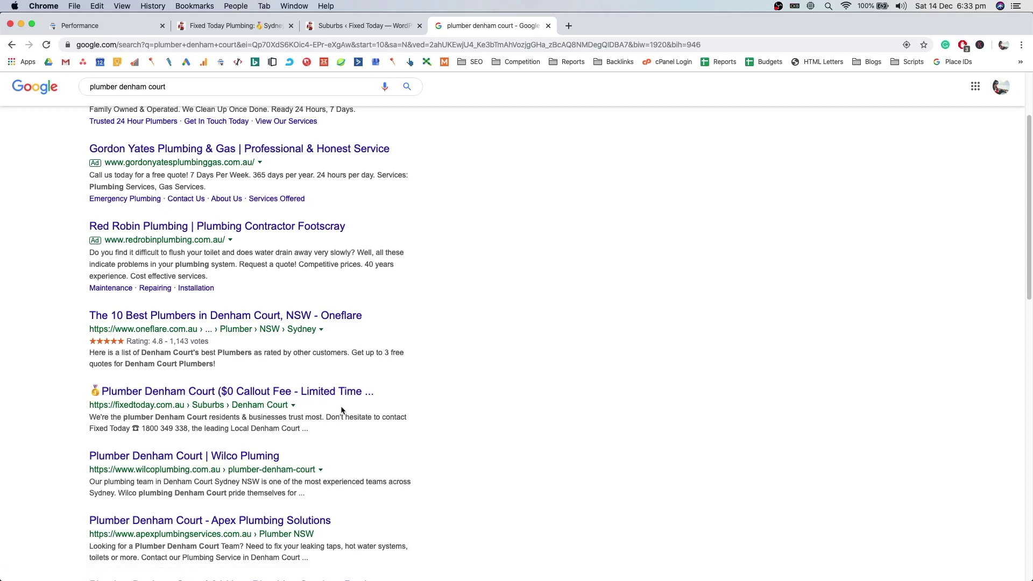
drag(352, 428, 36, 397)
click(37, 398)
- In the WordPress suburbs list, search for "denham court" and open the Denham Court entry for editing
click(361, 27)
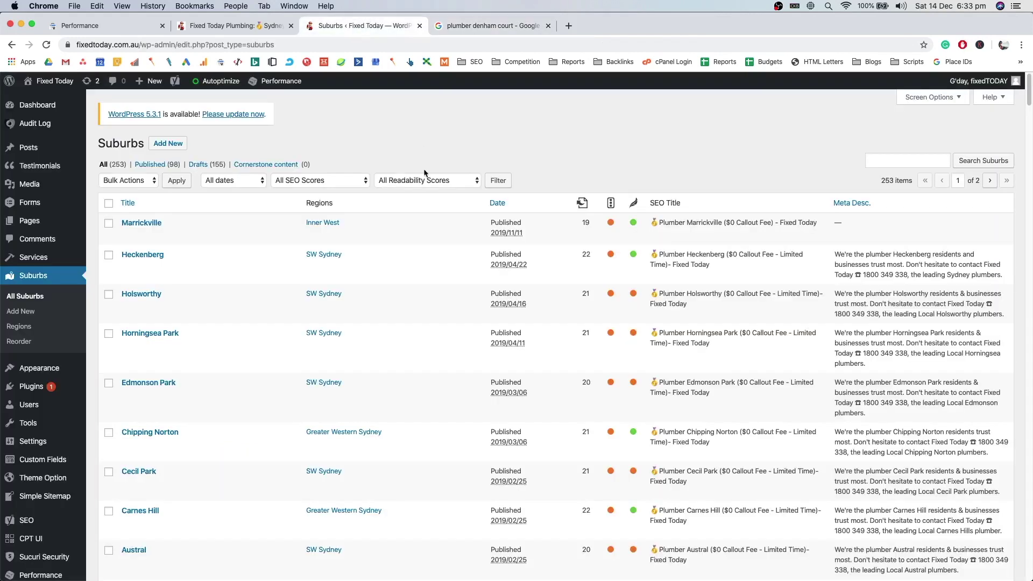
click(473, 28)
drag(177, 96, 122, 96)
key(super+c)
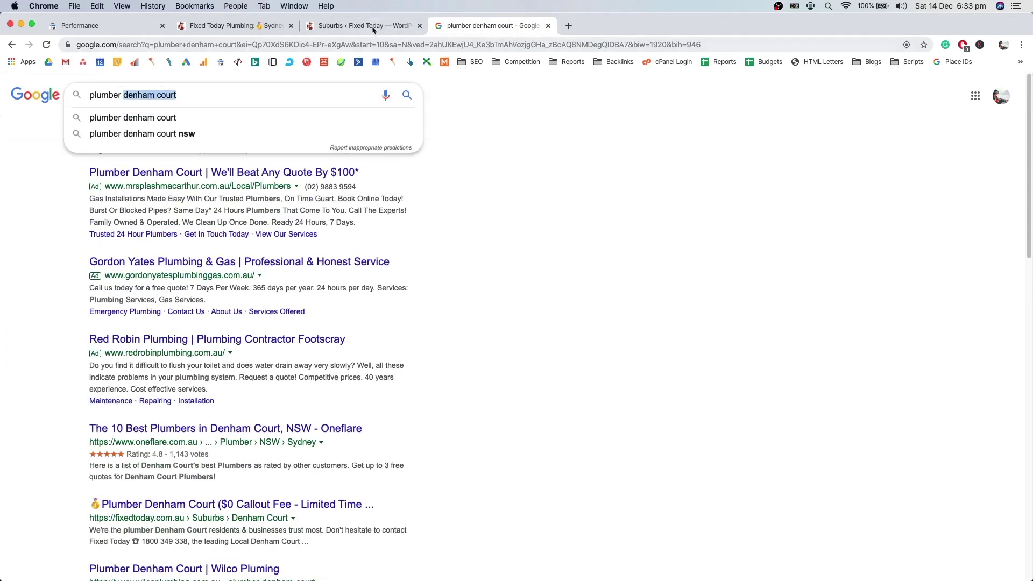
key(ctrl+shift+Tab)
click(898, 155)
key(super+v)
key(Return)
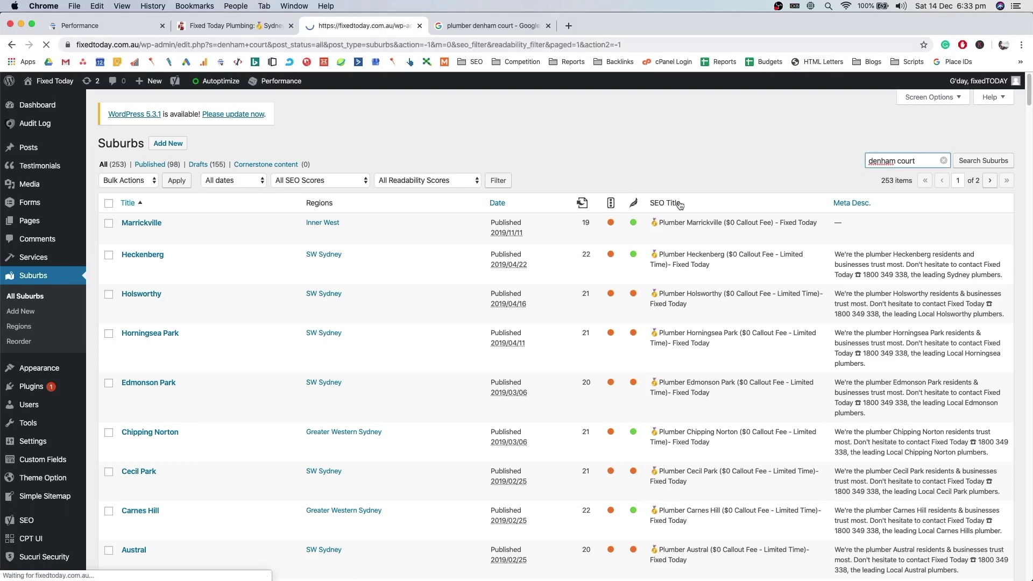
click(128, 236)
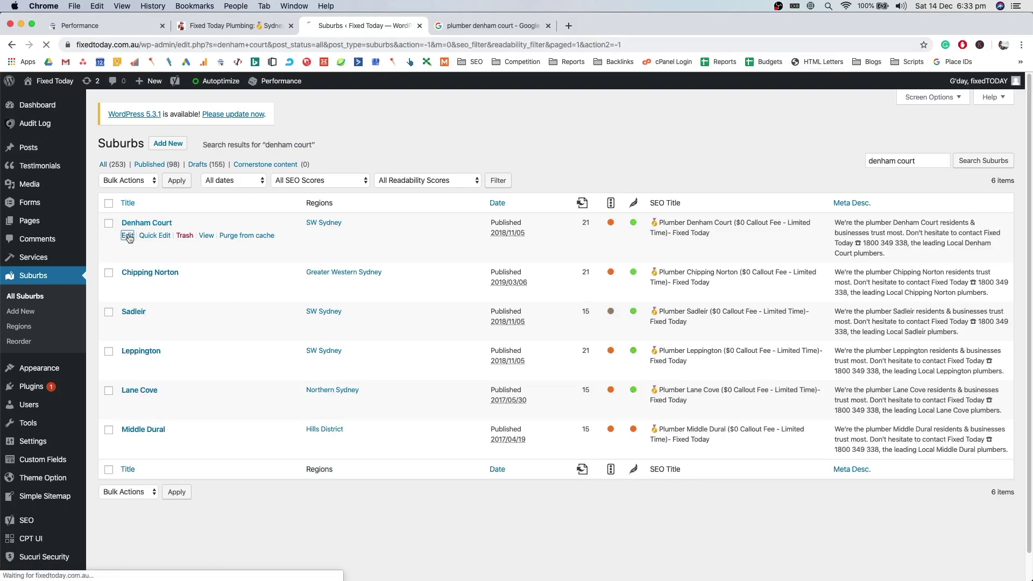
- Switch back to Search Console and review the Denham Court page's queries with their impressions and positions
click(80, 25)
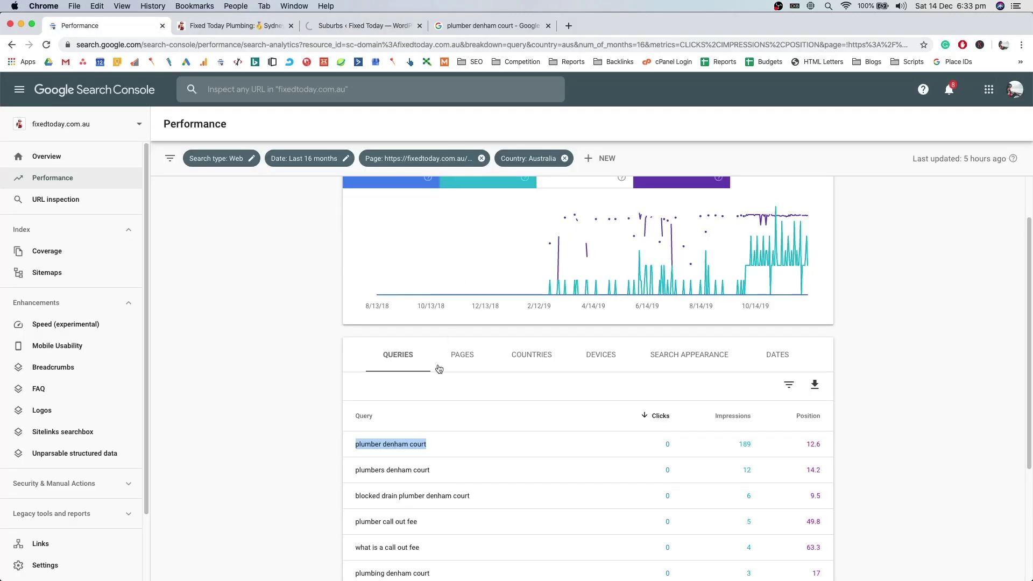
scroll(447, 357, down, 3)
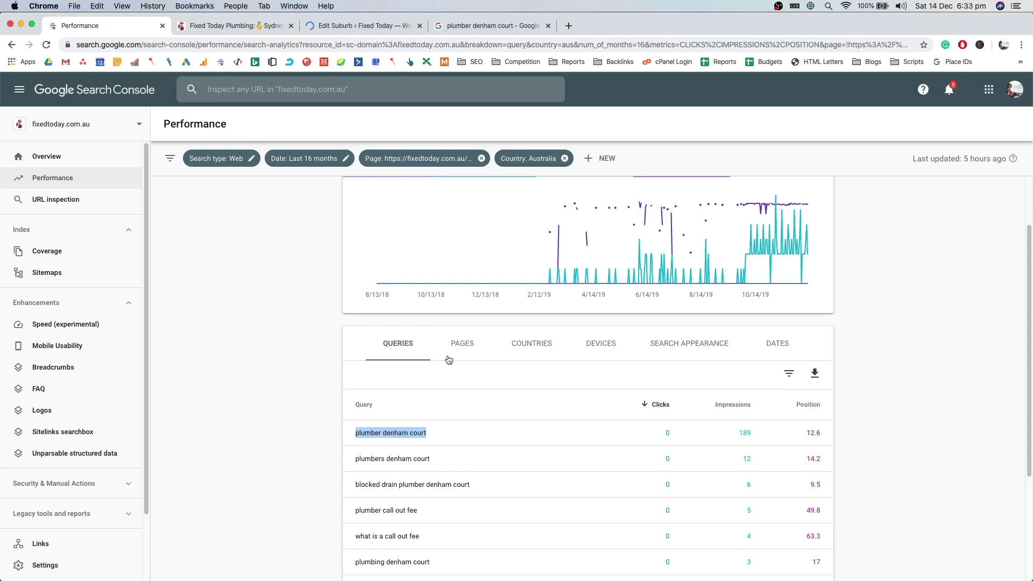
click(1014, 318)
scroll(978, 311, down, 3)
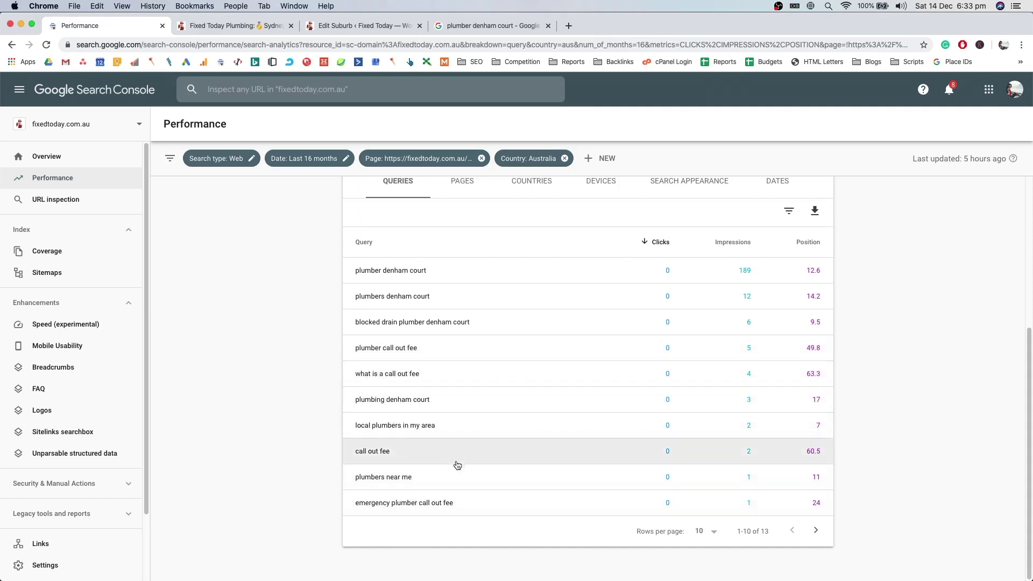
scroll(474, 483, up, 1)
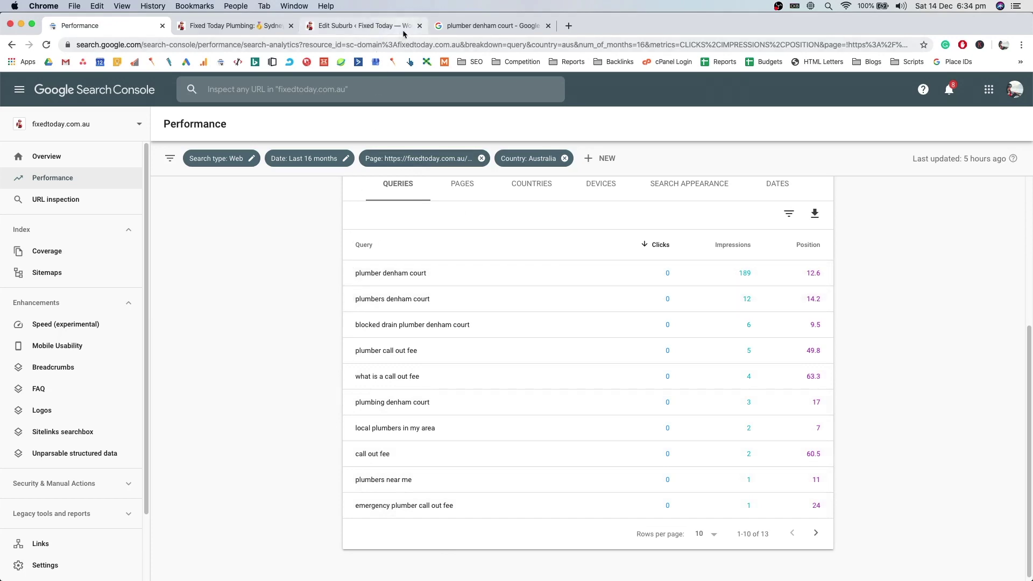
- Open the Fixed Today Denham Court page from the Google results and close the separate Fixed Today Plumbing site tab
click(441, 30)
click(187, 506)
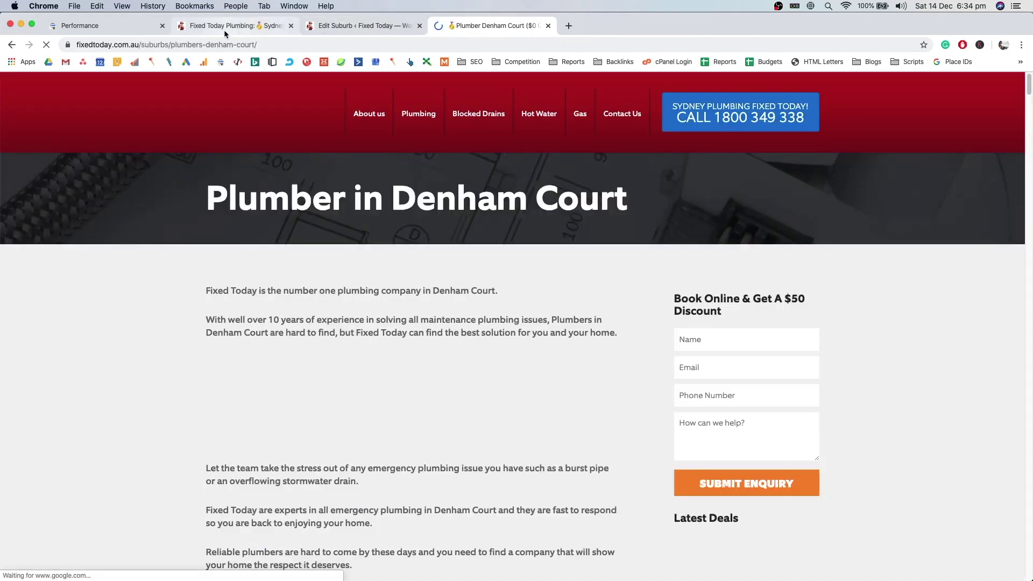
click(291, 26)
- Copy the query "plumber denham court" from Search Console and check the live Denham Court page's text for that exact phrase
click(140, 24)
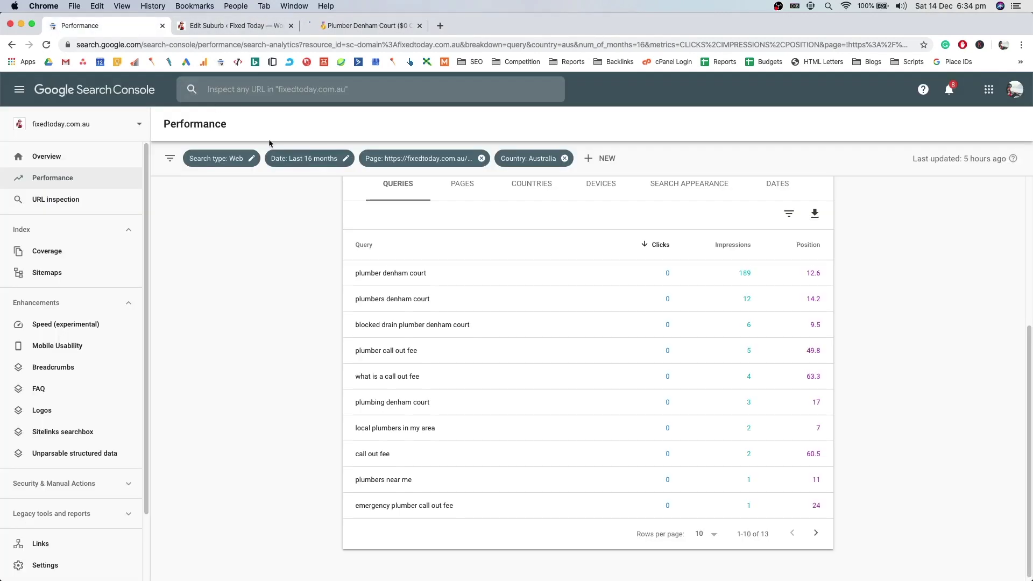
drag(355, 273, 233, 270)
click(233, 271)
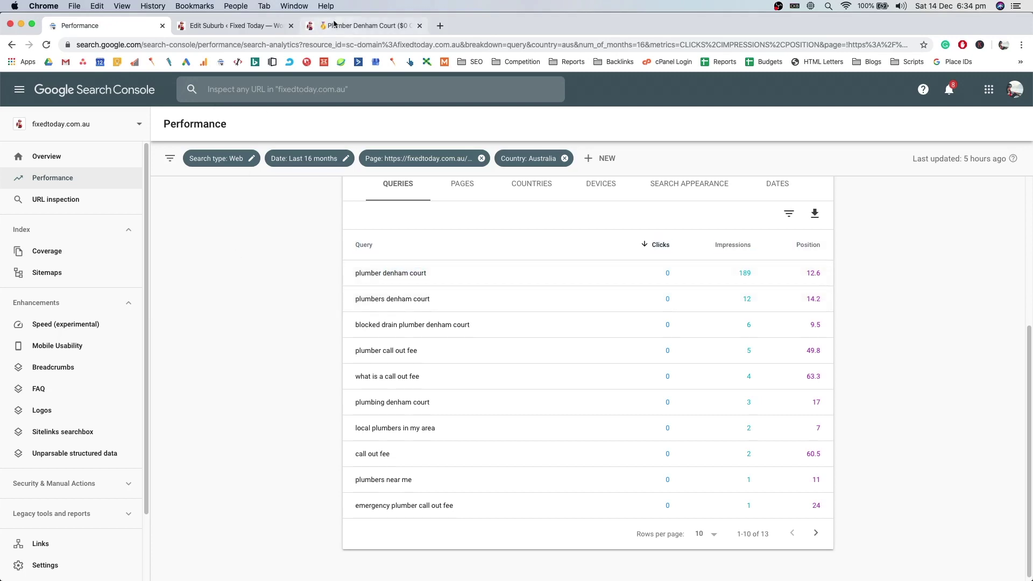
click(334, 24)
key(cmd+f)
key(cmd+v)
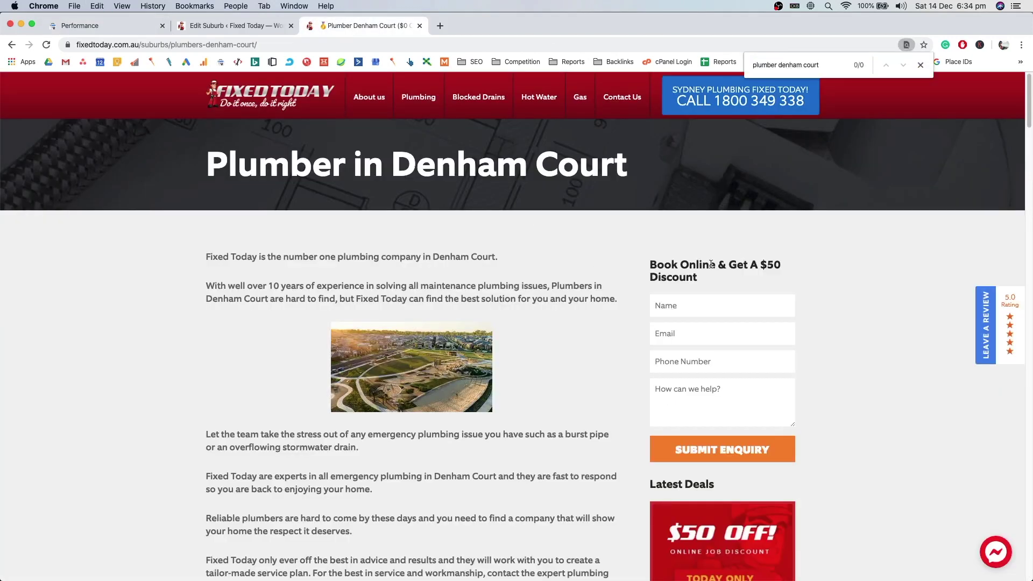
triple_click(819, 64)
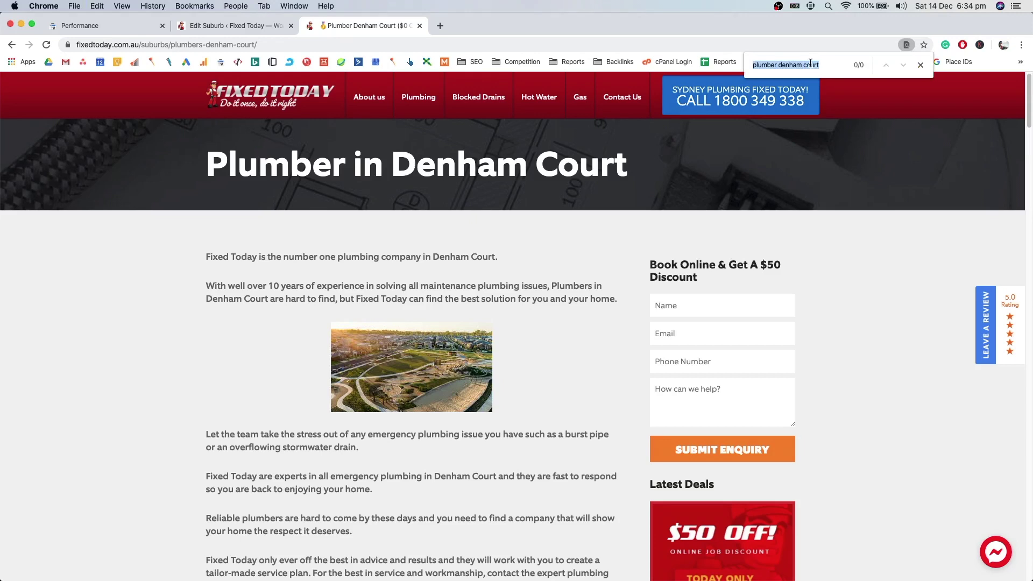
scroll(521, 235, down, 5)
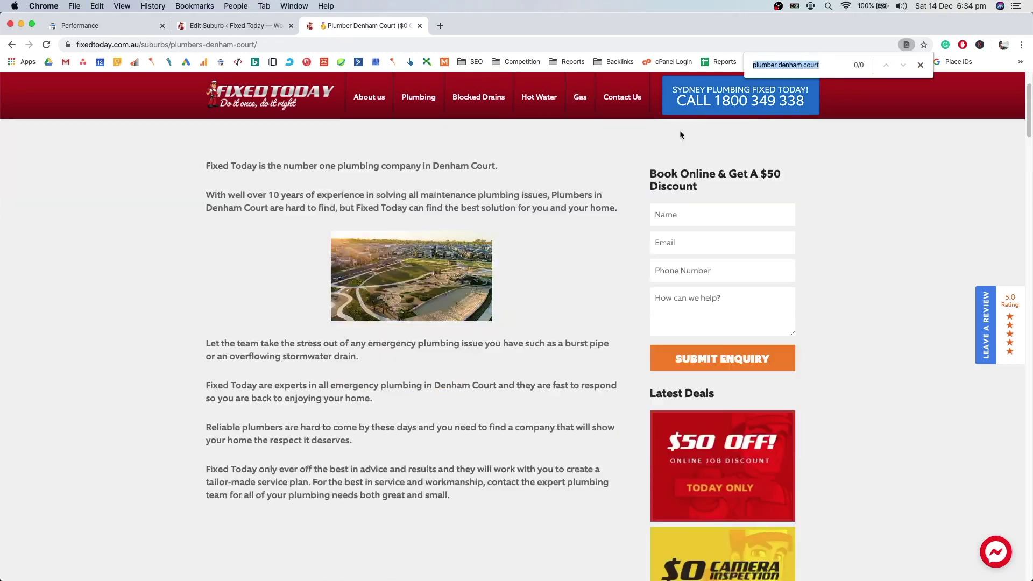
- Shorten the on-page search to "denham court" and look over where the phrase occurs on the live page
scroll(640, 124, up, 5)
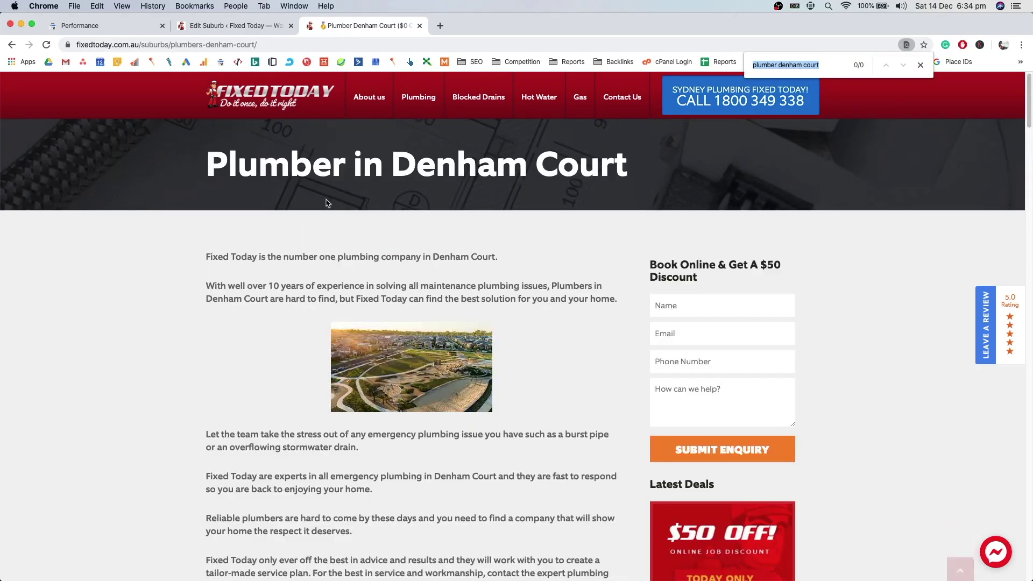
double_click(766, 64)
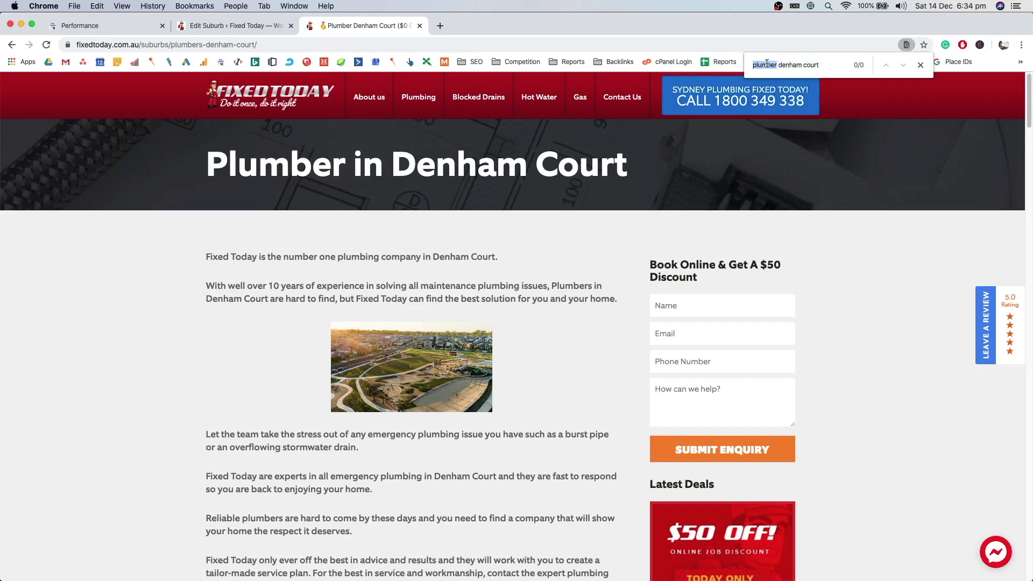
key(BackSpace)
key(BackSpace)
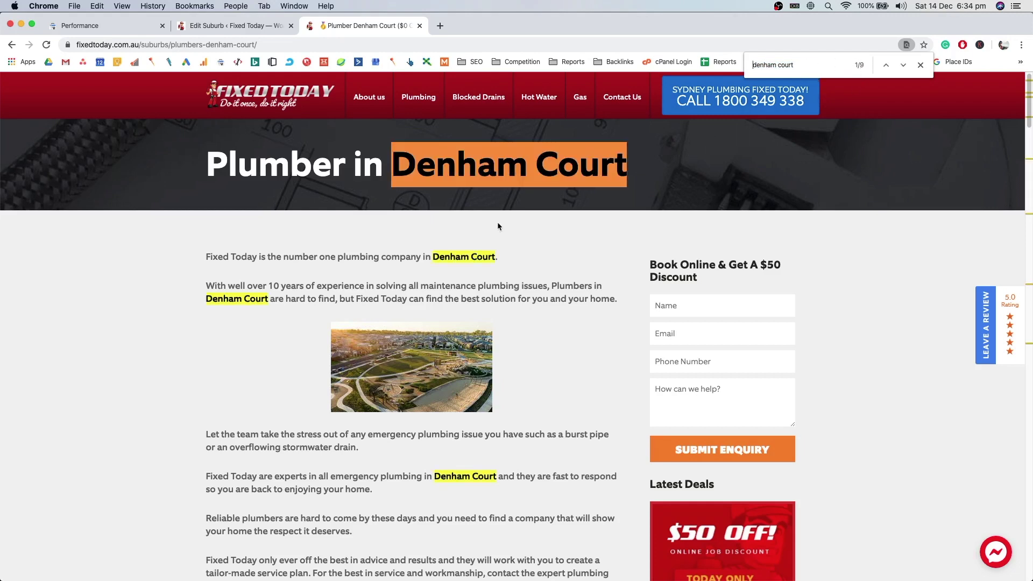
double_click(472, 255)
click(457, 178)
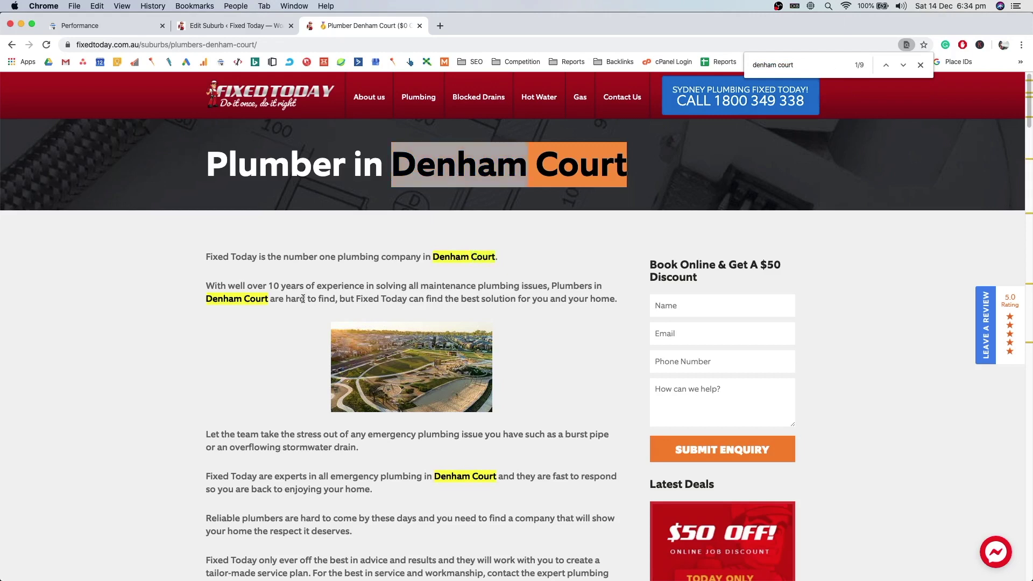
scroll(353, 409, down, 3)
scroll(351, 488, down, 5)
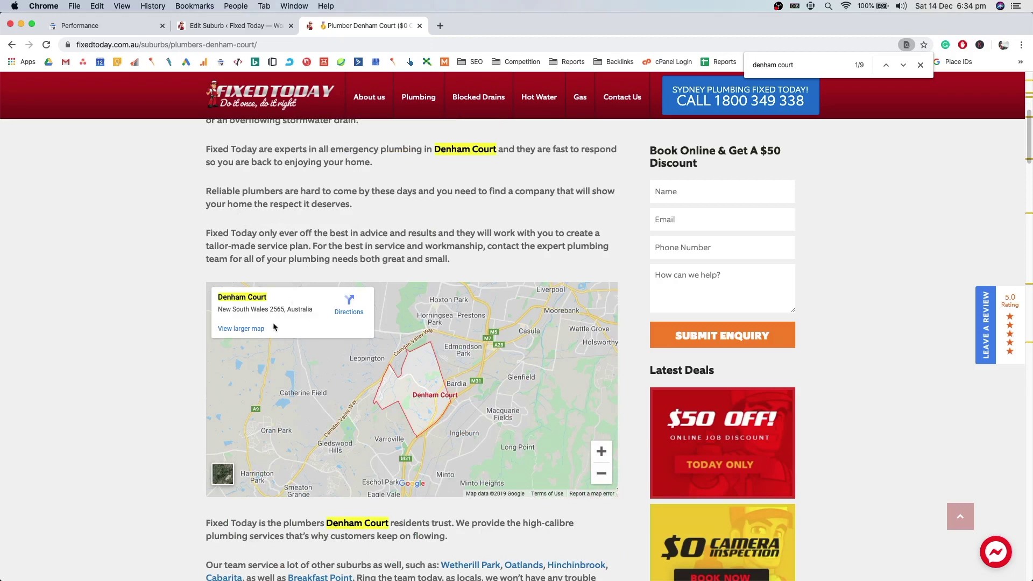
scroll(345, 353, down, 3)
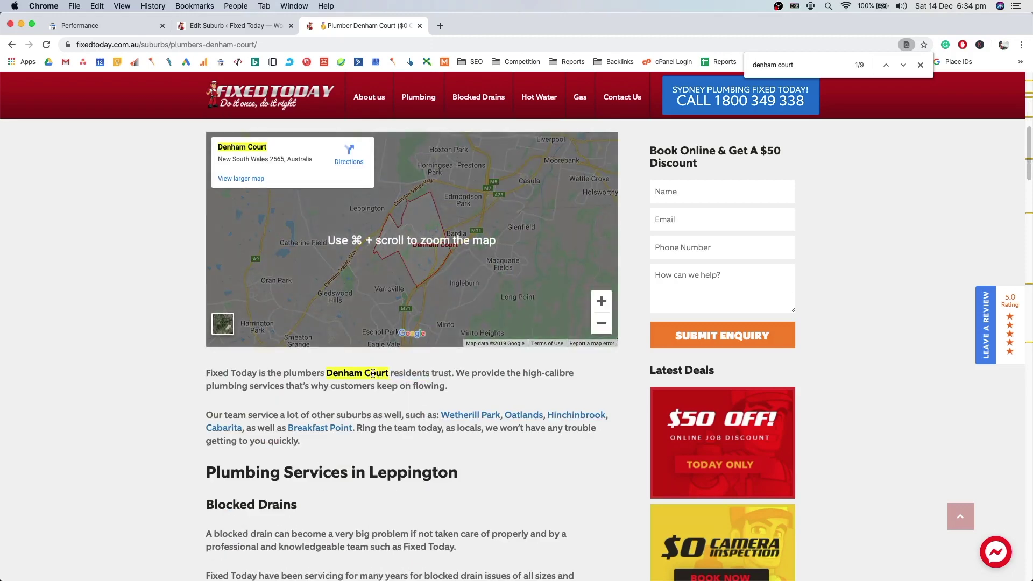
scroll(428, 269, up, 10)
scroll(427, 270, down, 3)
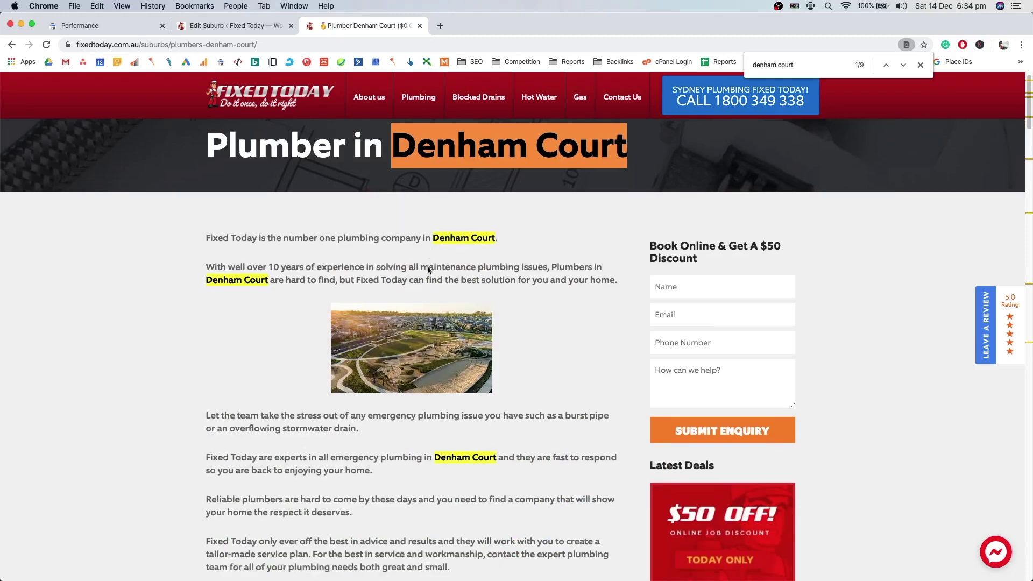
scroll(494, 263, up, 2)
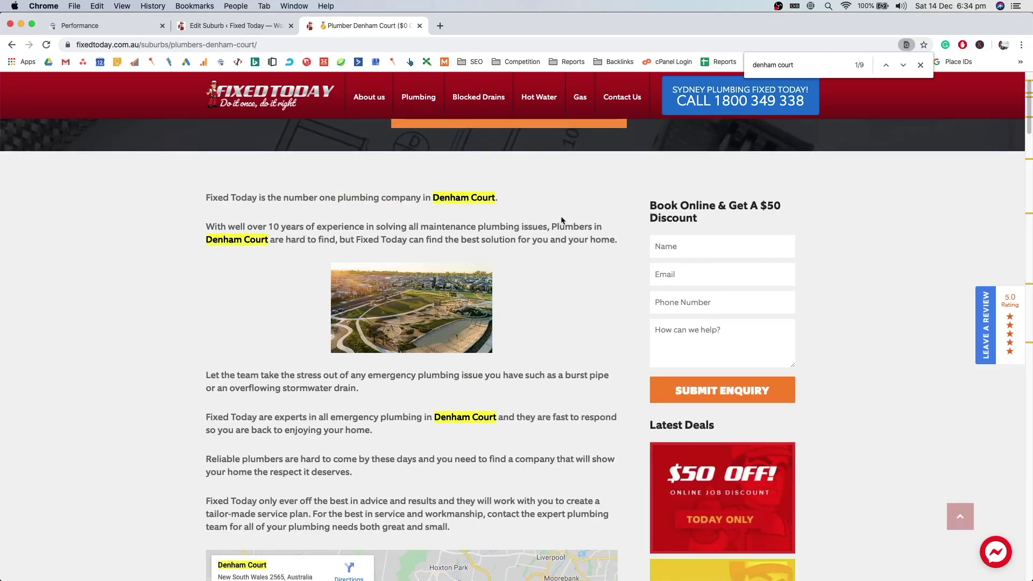
- Examine the wording around each Denham Court mention in the introduction, from "plumbing company in" to "emergency plumbing in"
drag(495, 199, 433, 200)
click(357, 205)
drag(354, 201, 475, 200)
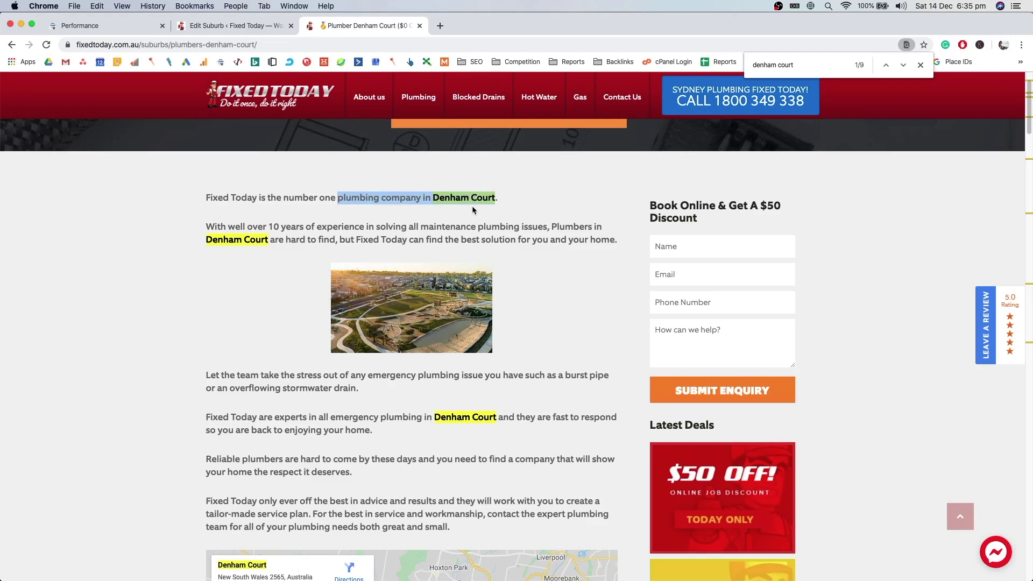
drag(551, 227, 266, 235)
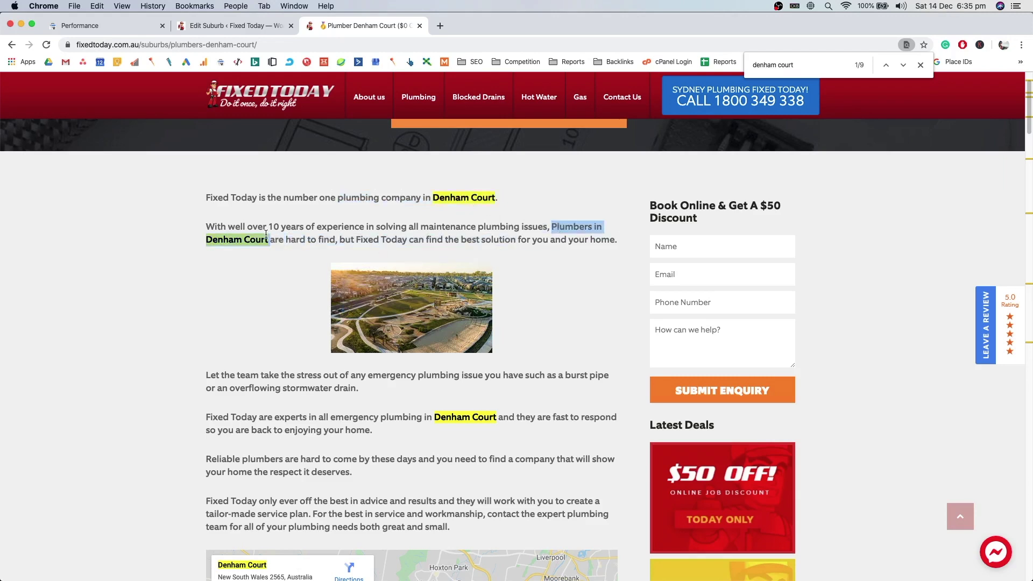
scroll(264, 237, down, 2)
drag(381, 366, 471, 365)
double_click(579, 174)
scroll(437, 335, down, 7)
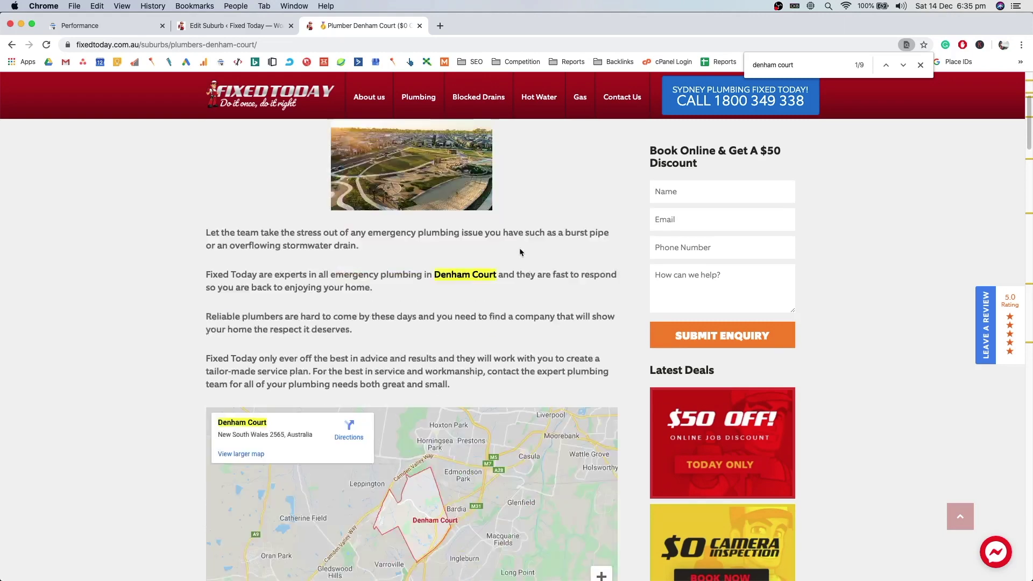
- Check the wording of the remaining Denham Court mentions from below the map to the end of the page
drag(314, 356, 370, 355)
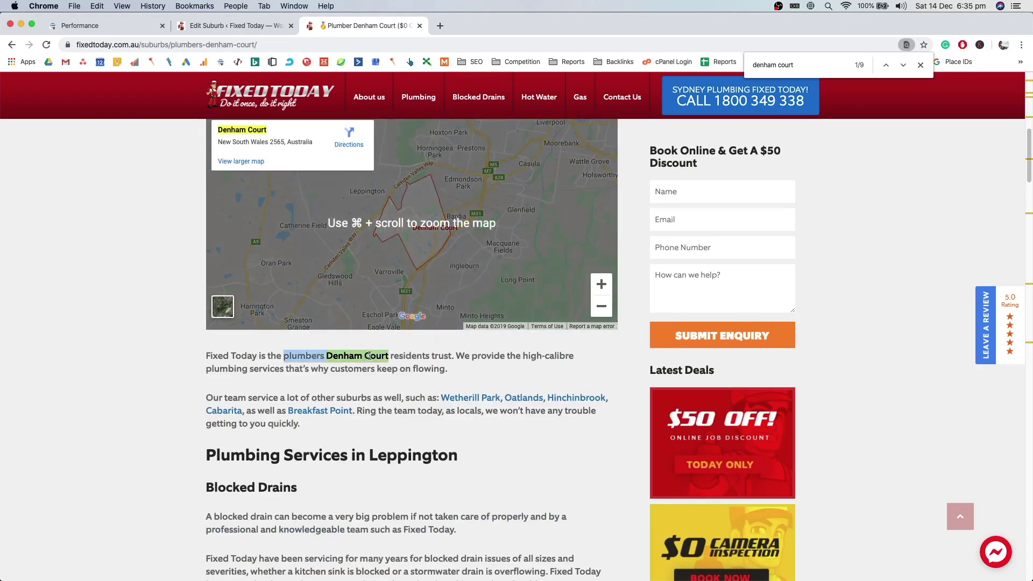
scroll(370, 351, down, 1)
drag(284, 292, 374, 291)
scroll(374, 292, down, 10)
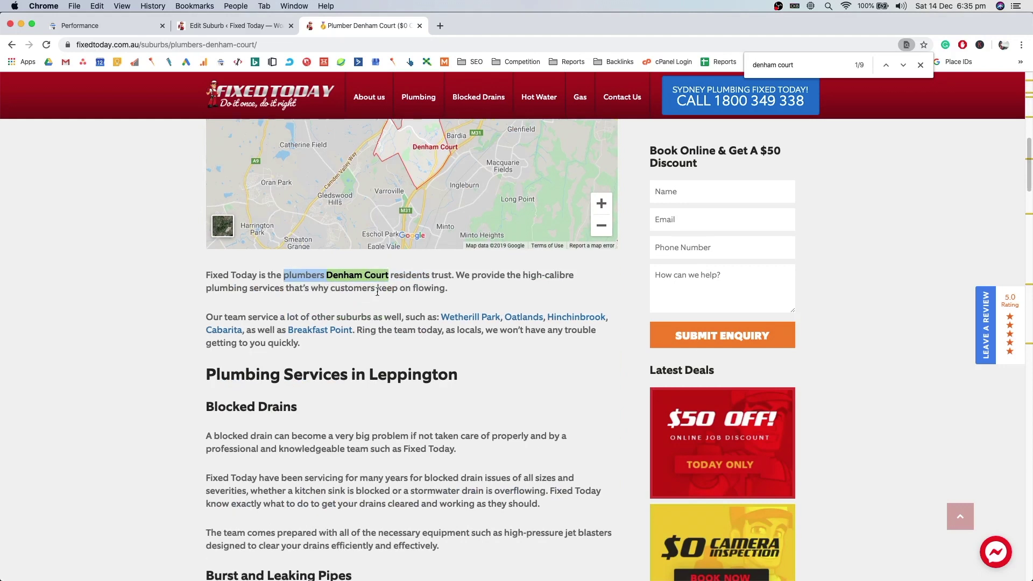
scroll(375, 292, down, 5)
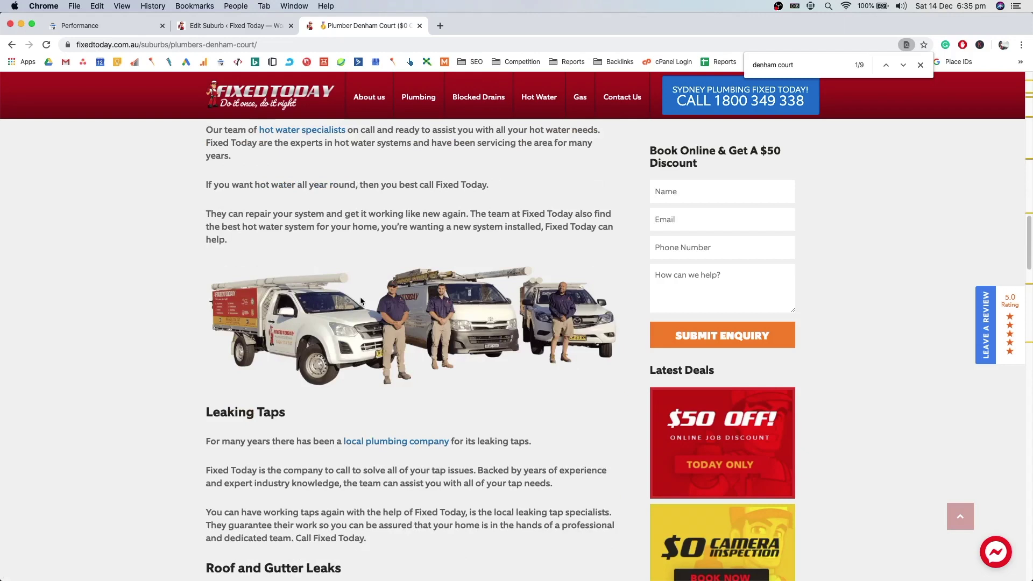
scroll(361, 300, down, 6)
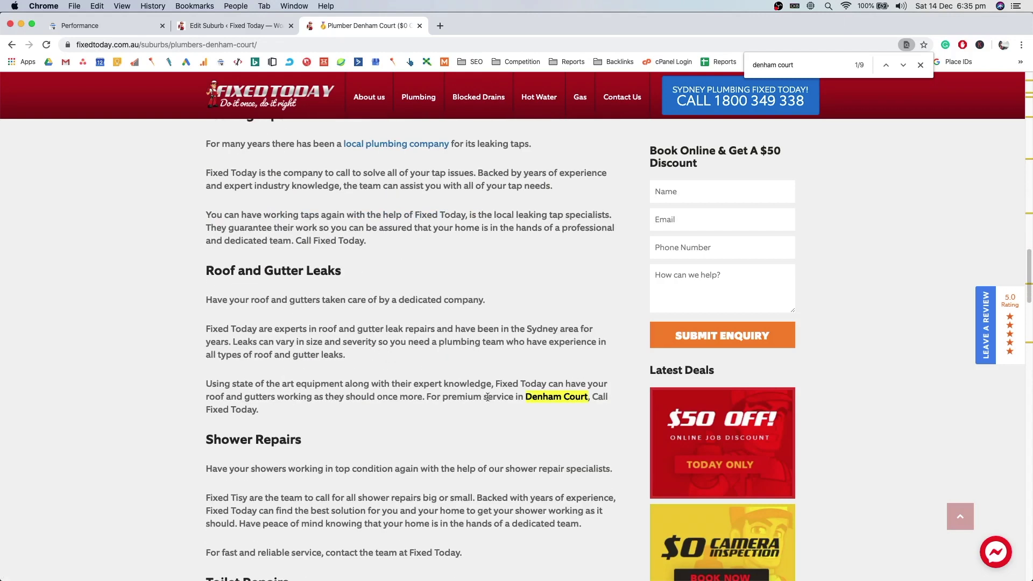
drag(442, 396, 568, 397)
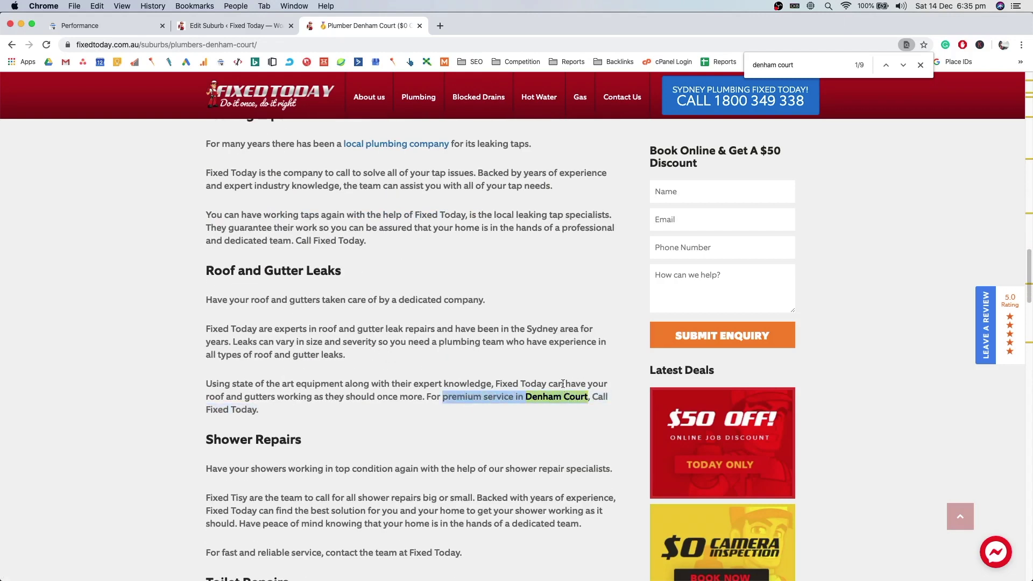
click(572, 398)
scroll(483, 205, down, 3)
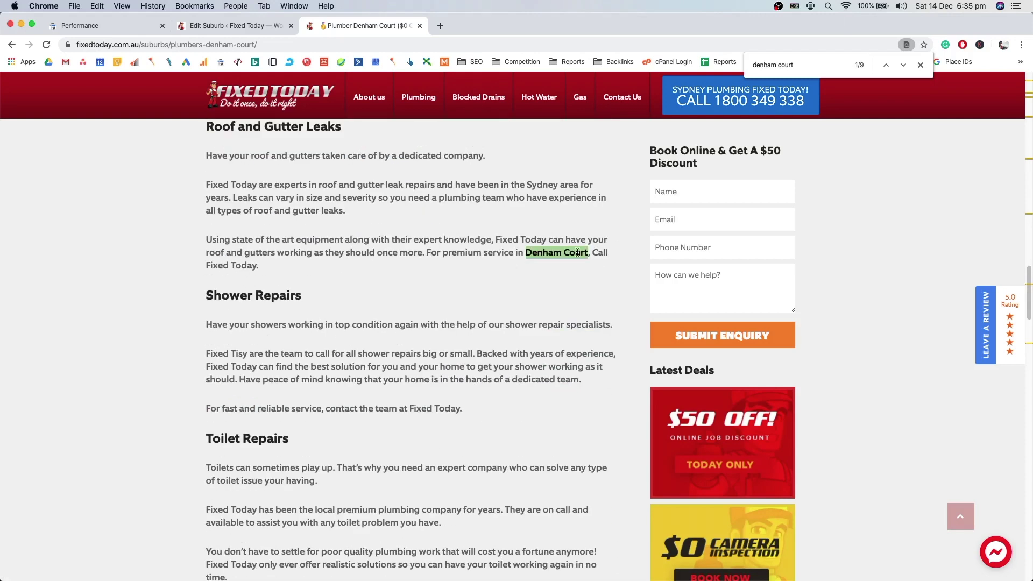
scroll(577, 254, down, 8)
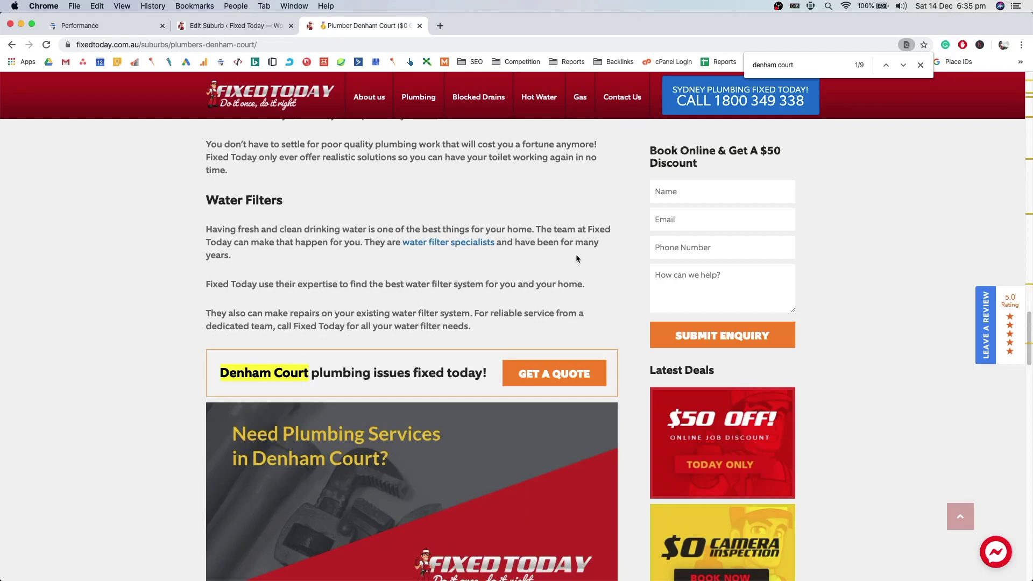
scroll(575, 259, down, 20)
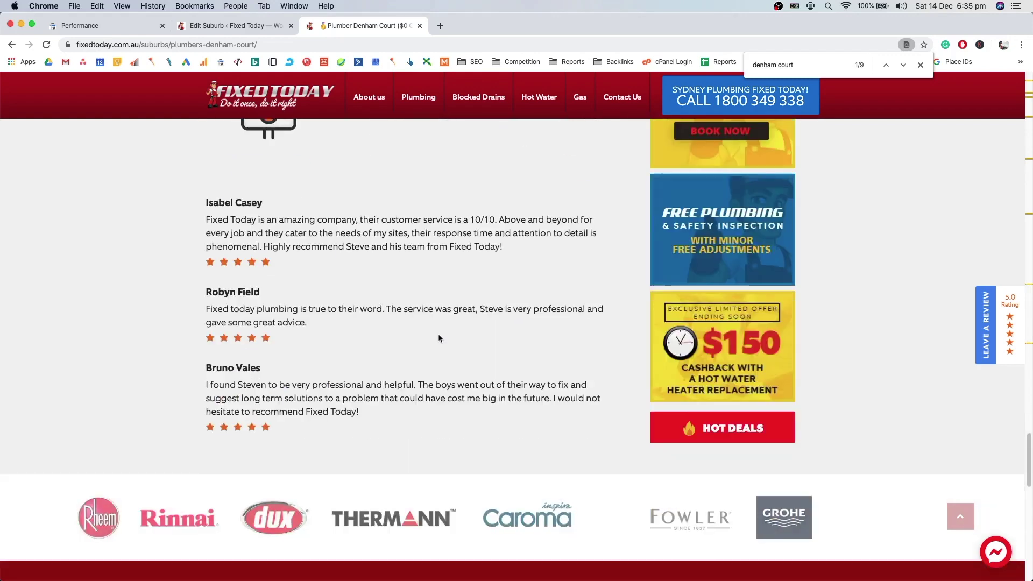
scroll(428, 323, up, 15)
scroll(422, 321, up, 15)
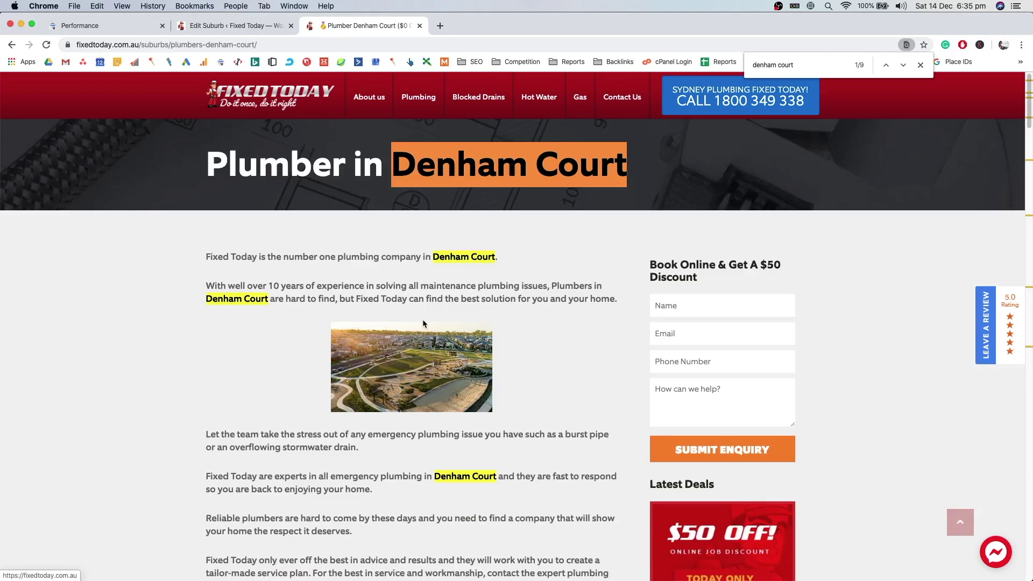
- Copy the query "plumbers denham court" from Search Console and search the live Denham Court page for that exact phrase
click(107, 27)
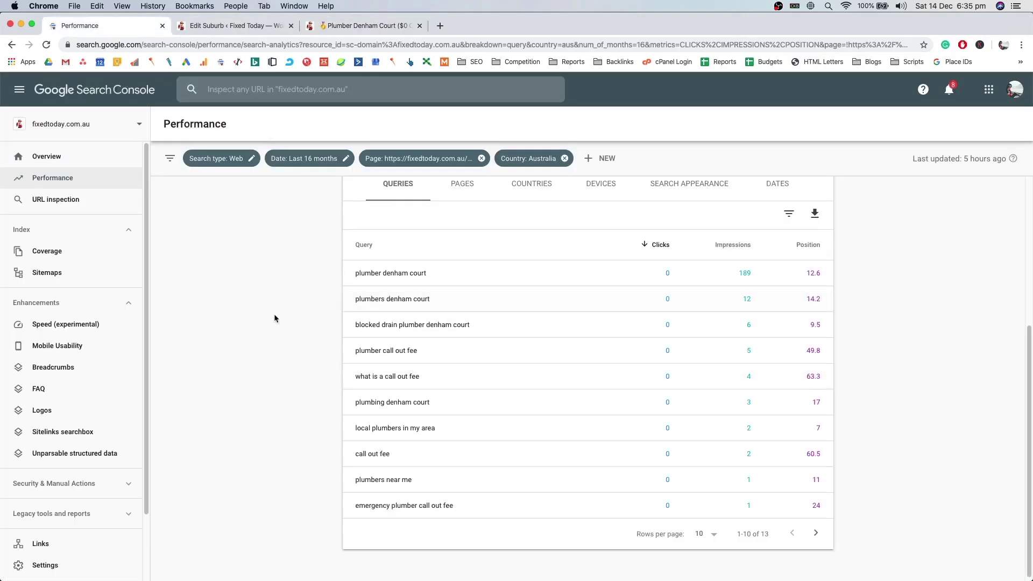
drag(346, 300, 454, 300)
key(super+c)
click(204, 295)
click(372, 26)
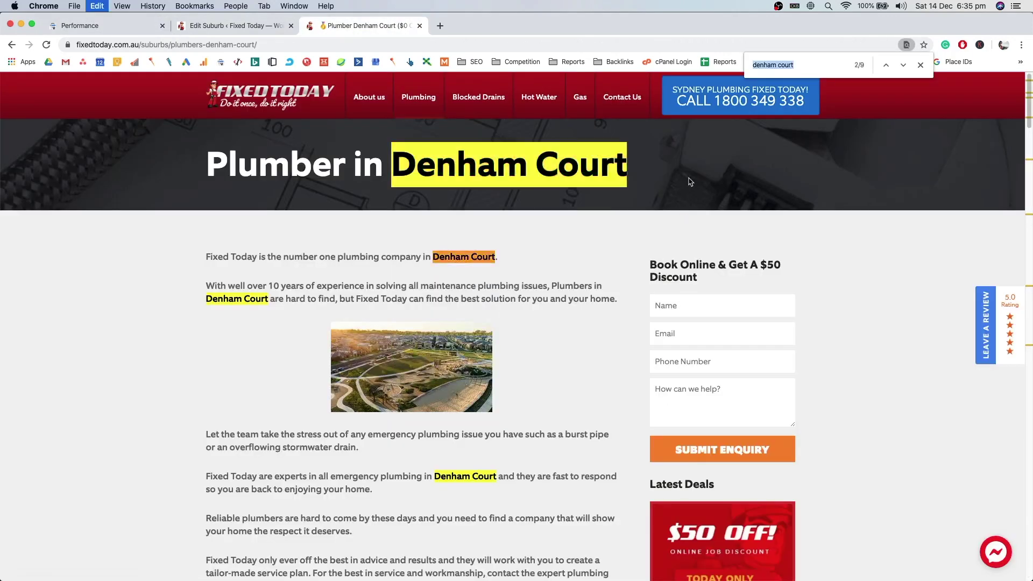
key(super+f)
key(super+v)
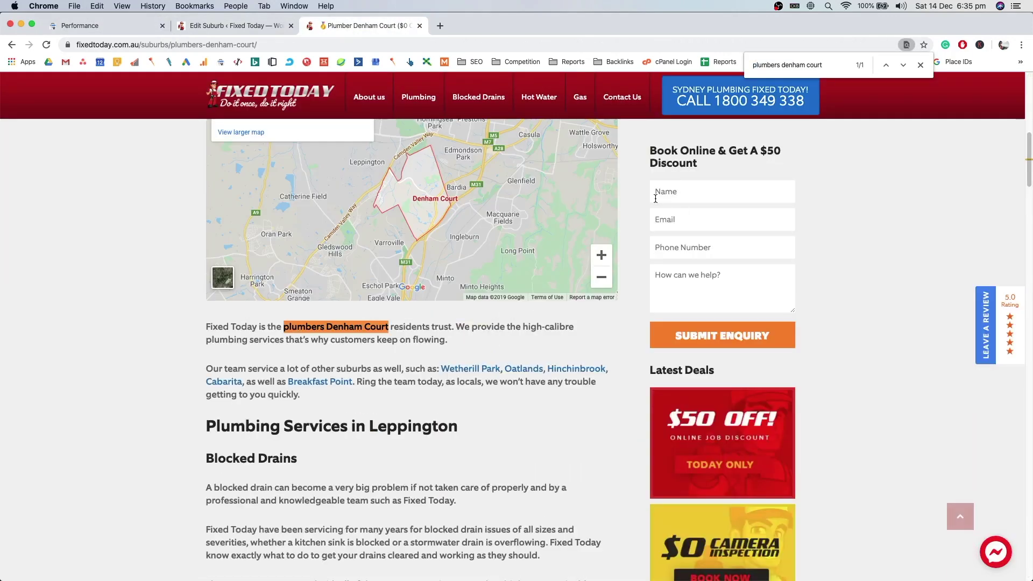
double_click(794, 65)
drag(793, 65, 821, 63)
- Copy "blocked drain" from the third query in Search Console and search the live Denham Court page for it
click(131, 30)
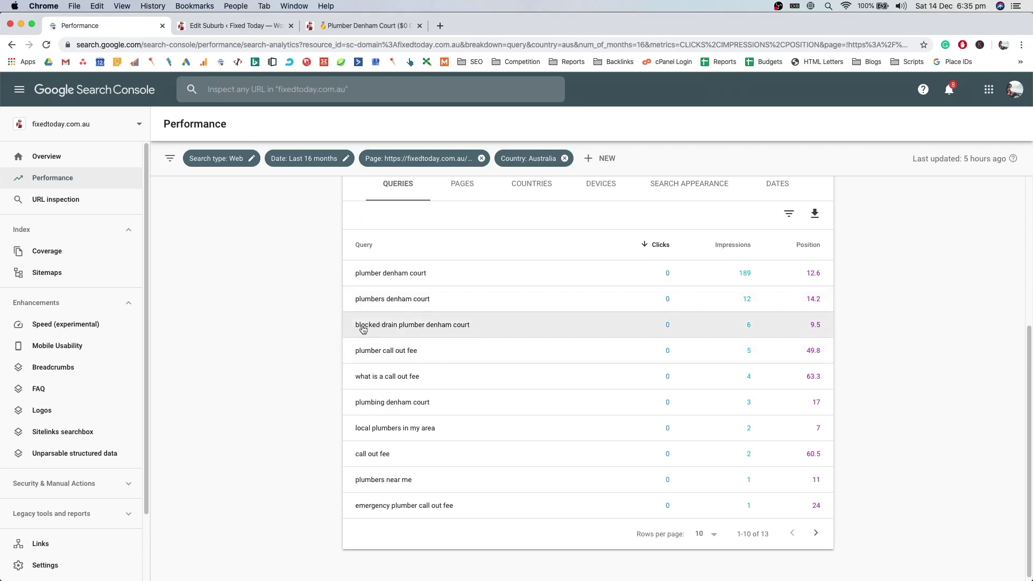
drag(350, 330, 396, 330)
key(super+c)
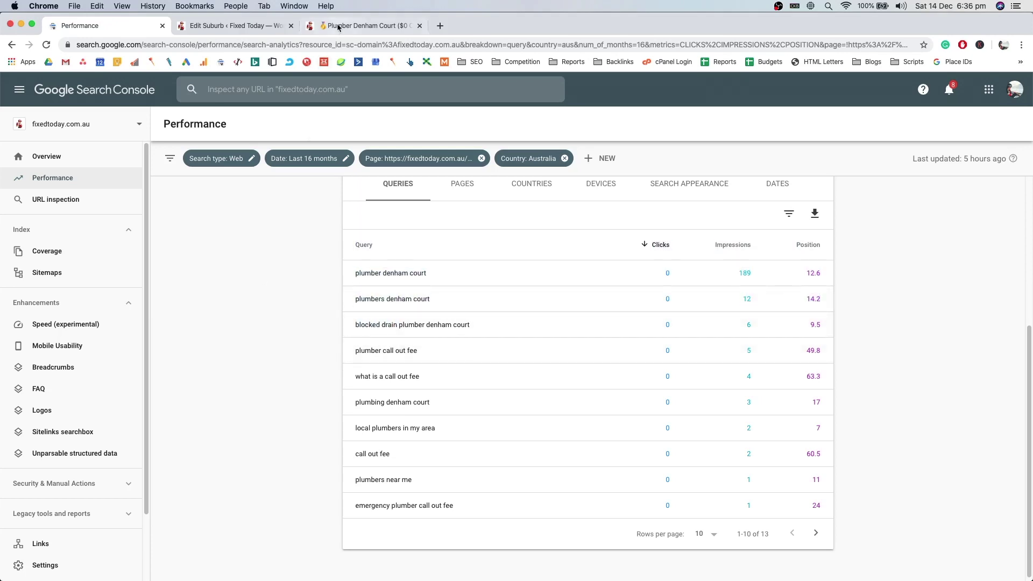
key(super+3)
key(super+f)
key(super+v)
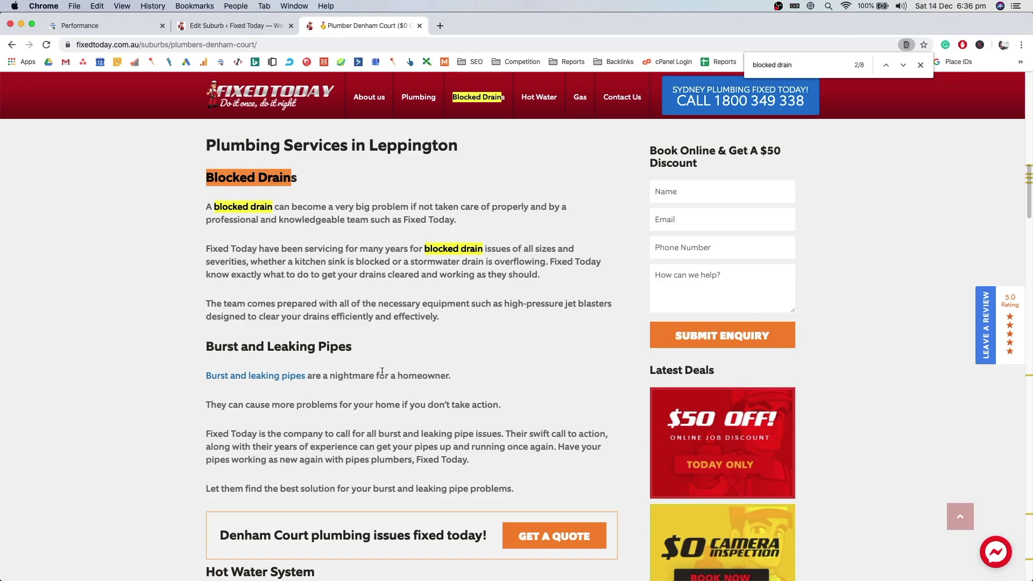
- Compare the Denham Court entry in the WordPress editor with the content of the live page
click(226, 26)
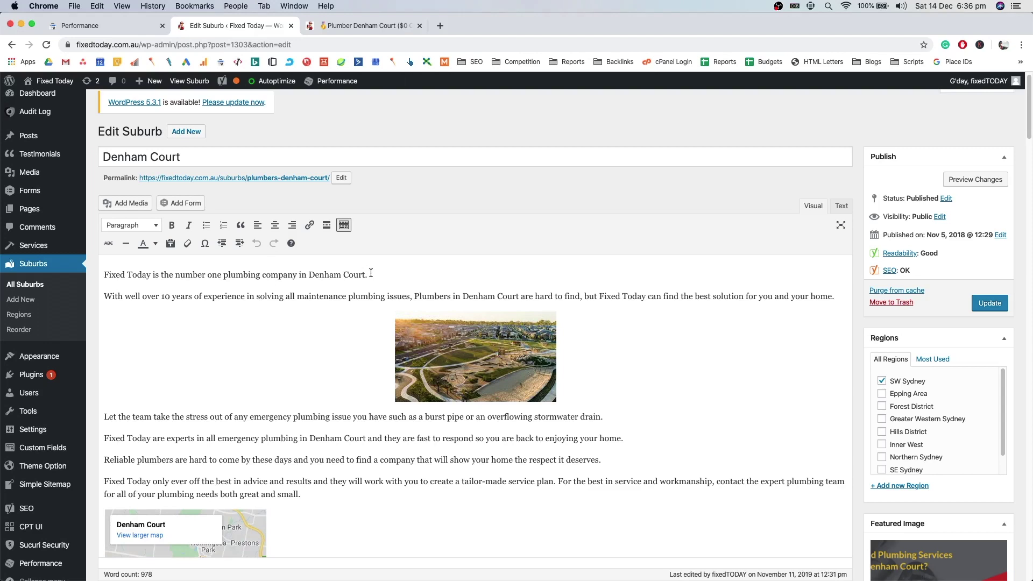
click(366, 26)
scroll(395, 323, down, 10)
scroll(395, 322, up, 15)
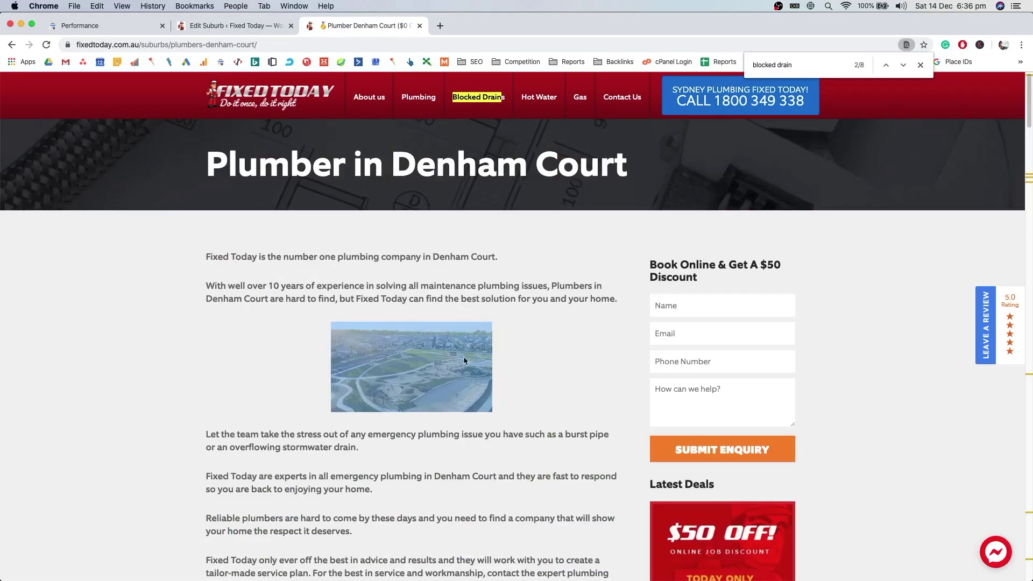
double_click(394, 298)
click(514, 315)
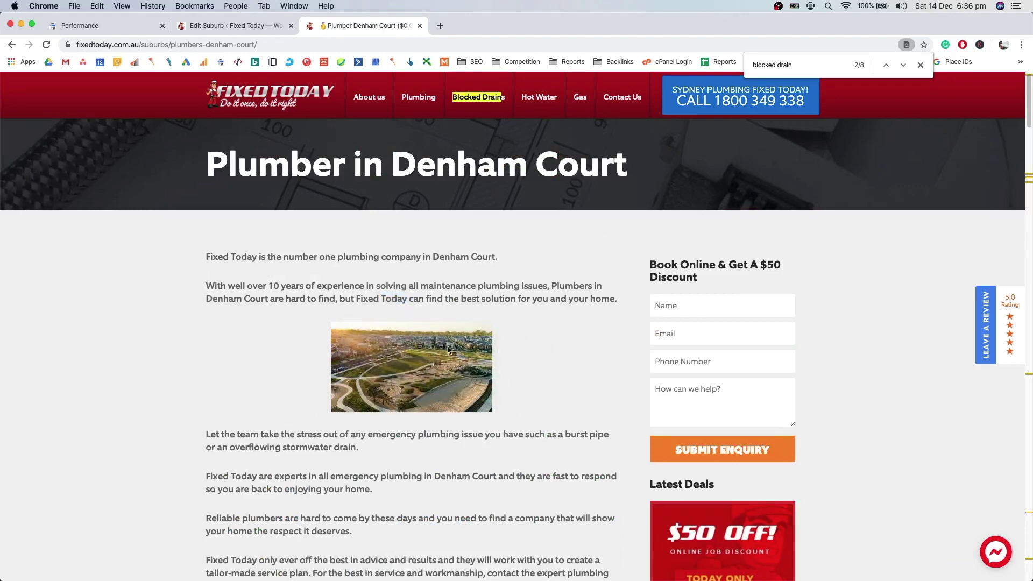
scroll(308, 433, down, 7)
scroll(307, 434, up, 7)
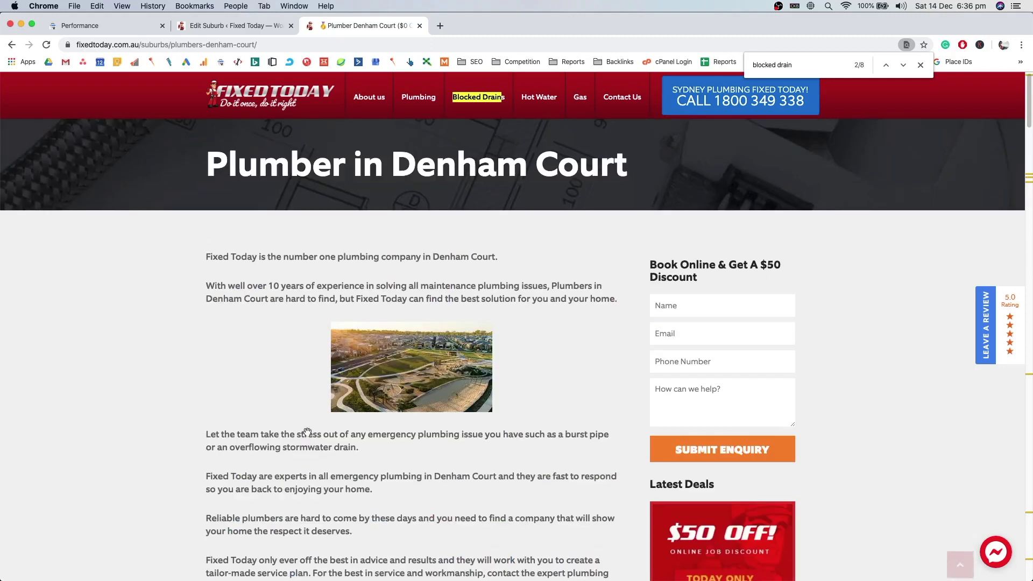
- In the WordPress editor, inspect the Denham Court text's links, including "local plumbing company", "Burst and leaking pipes", "Wetherill Park" and "water filter specialists"
click(225, 25)
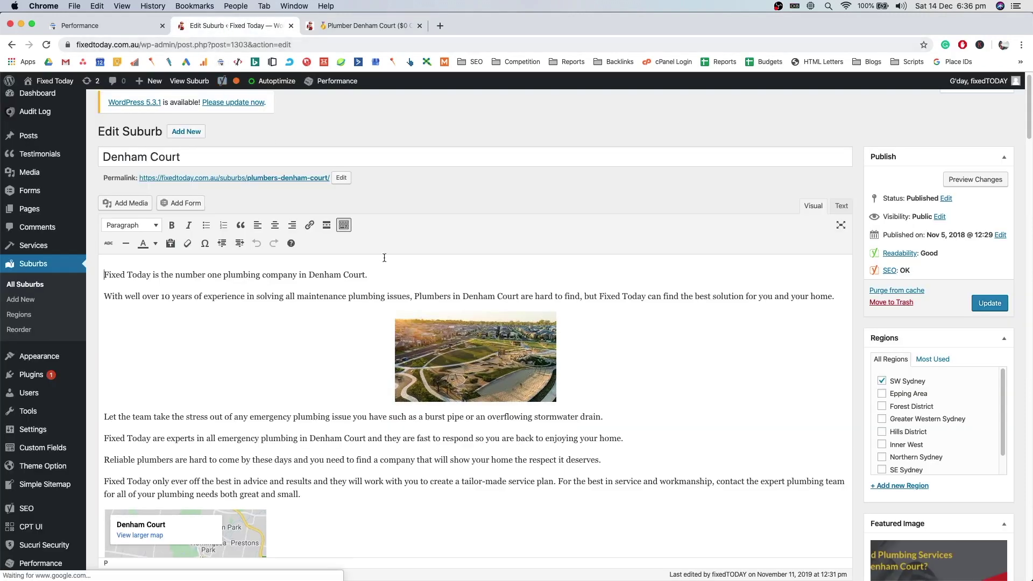
scroll(384, 280, down, 15)
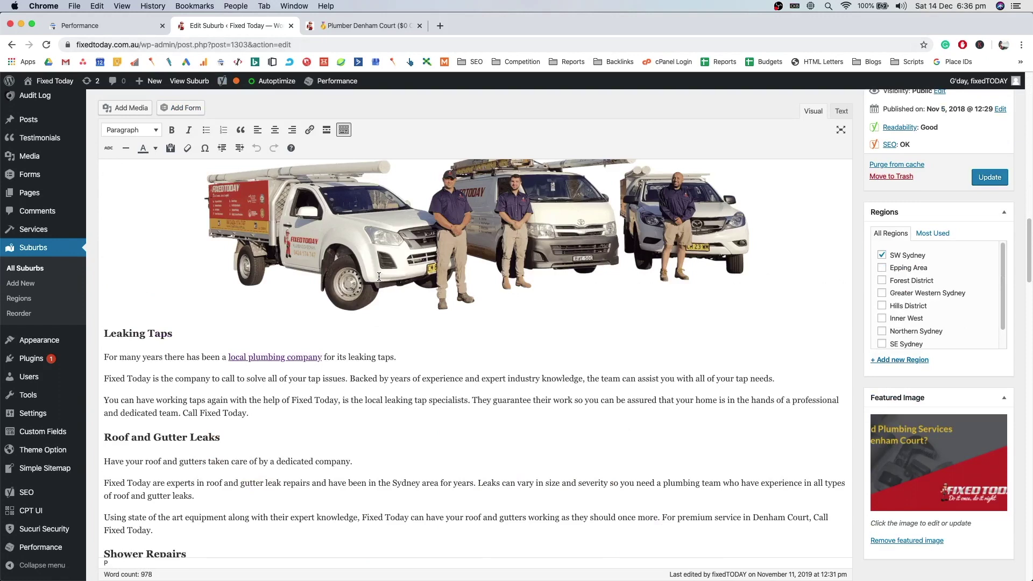
click(287, 357)
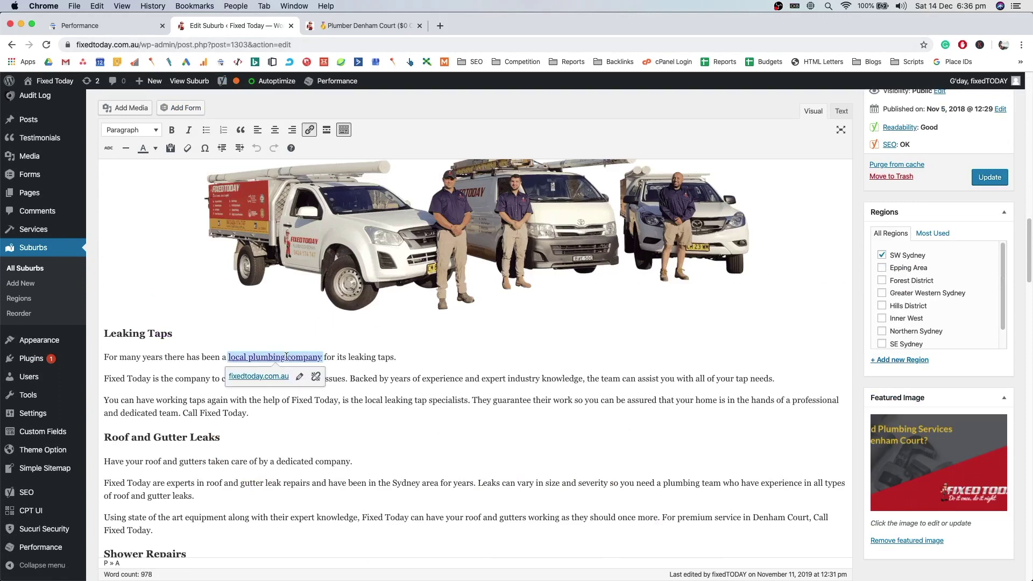
scroll(269, 353, up, 5)
click(225, 351)
scroll(226, 342, up, 5)
click(185, 404)
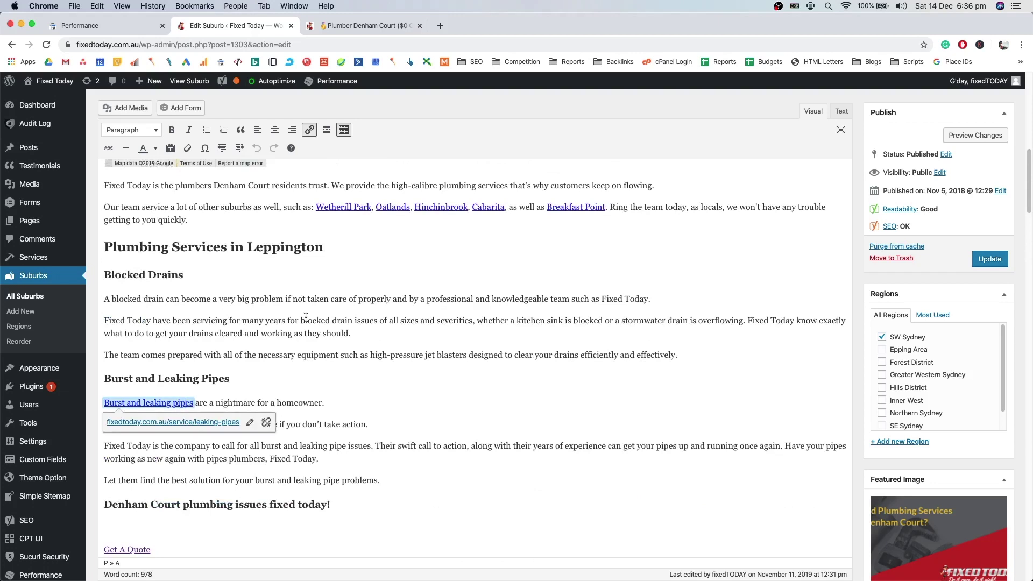
click(358, 208)
scroll(472, 276, up, 15)
scroll(454, 334, down, 6)
scroll(454, 333, down, 15)
click(721, 253)
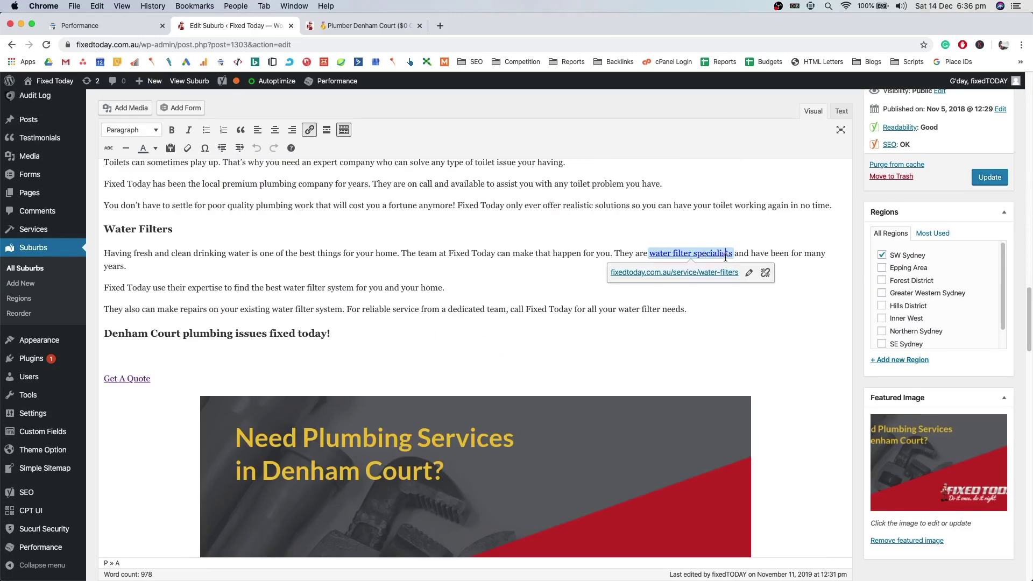
- Copy the suburb title from the WordPress edit page and search Google in a new tab for "Denham Court nsw"
click(224, 343)
scroll(226, 342, down, 8)
scroll(226, 342, down, 10)
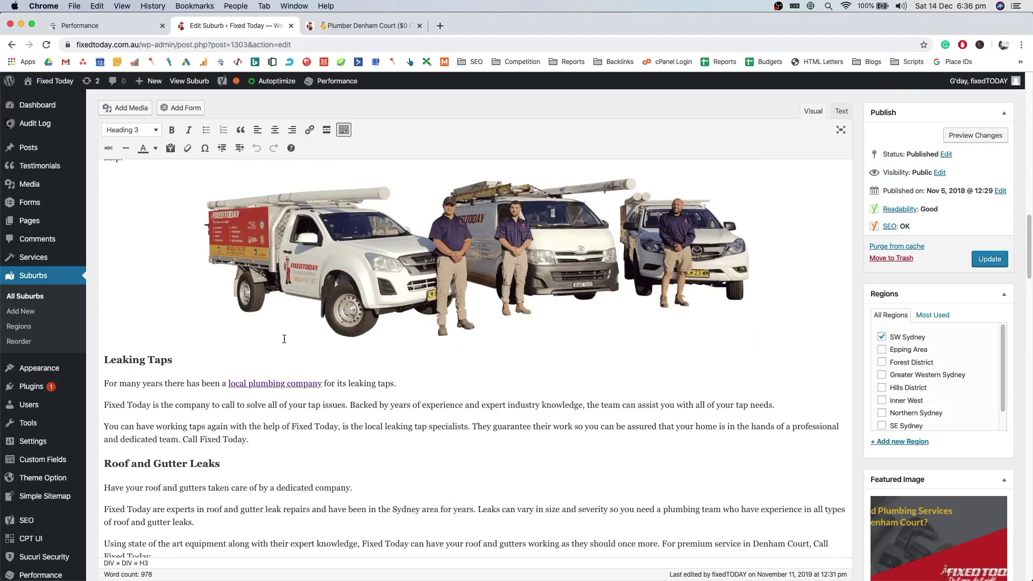
scroll(285, 338, up, 1)
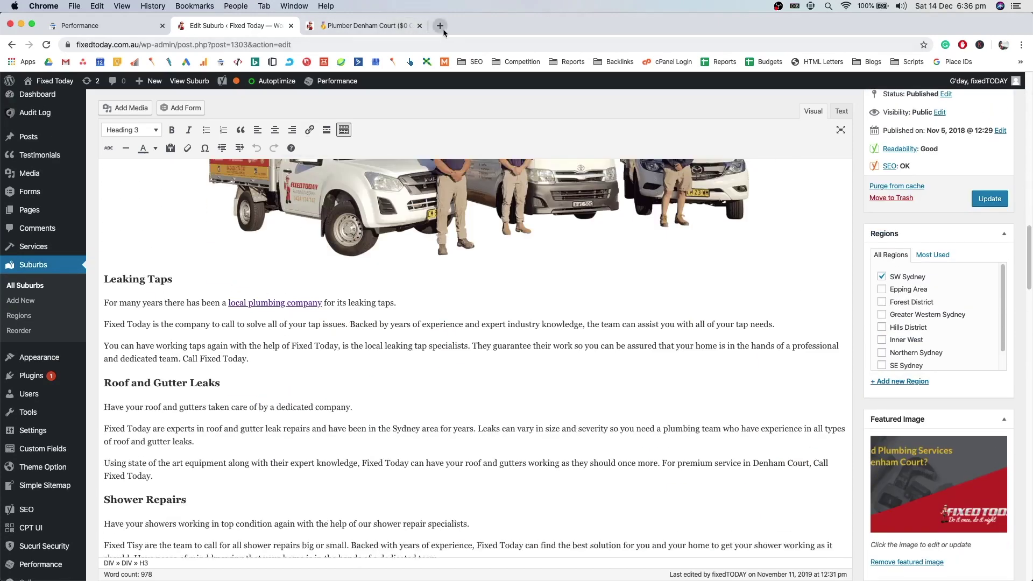
scroll(253, 156, up, 20)
triple_click(271, 172)
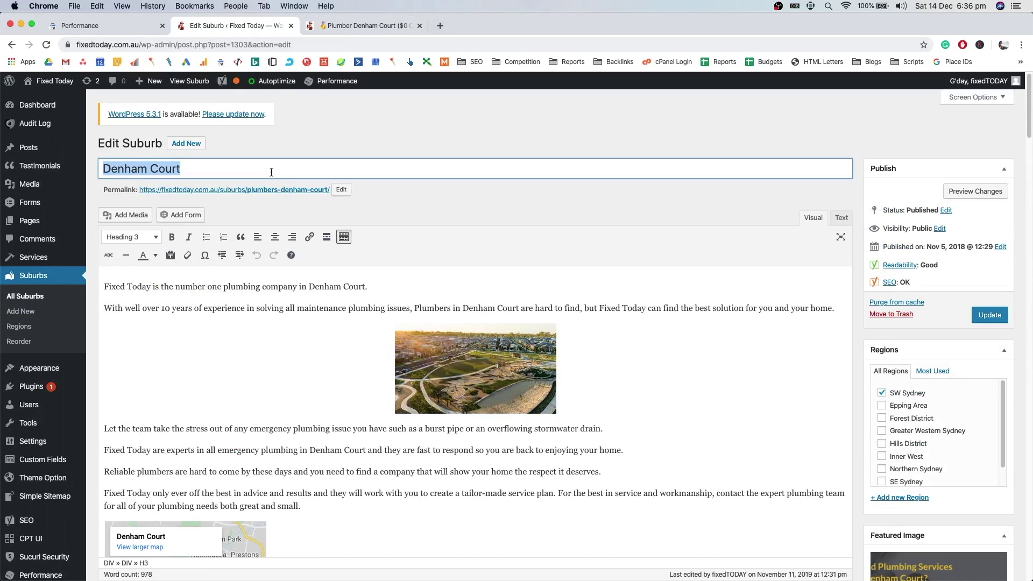
key(super+c)
key(super+t)
key(super+v)
text(nsw)
key(Return)
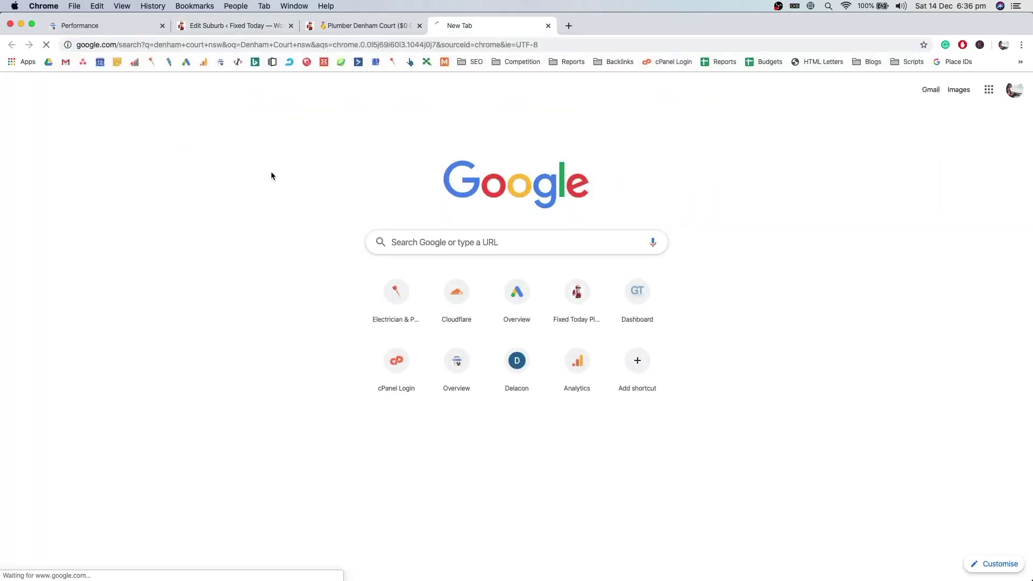
- Open the Wikipedia article on Denham Court, New South Wales, copy its address and return to the WordPress editor
click(498, 358)
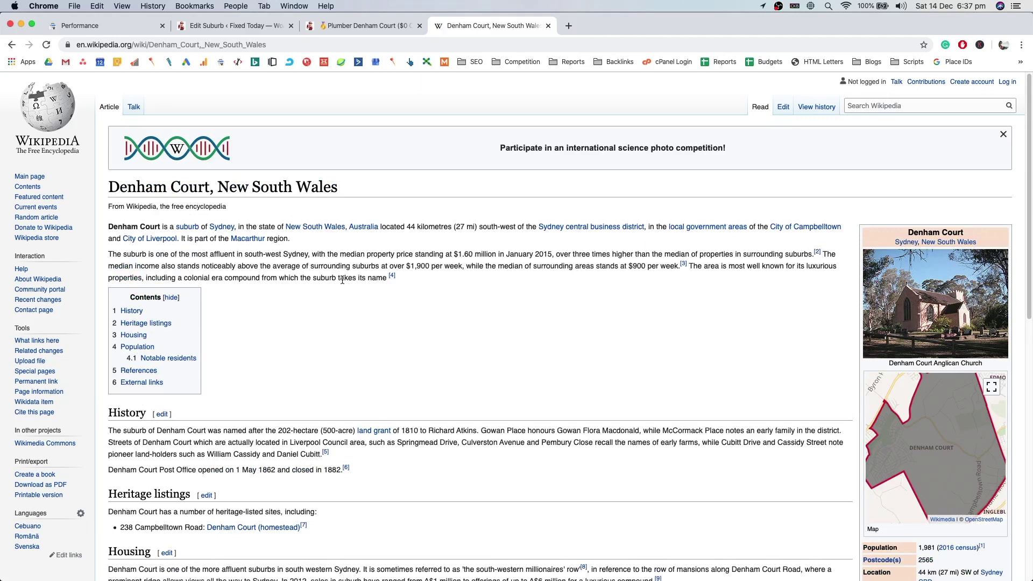
click(408, 46)
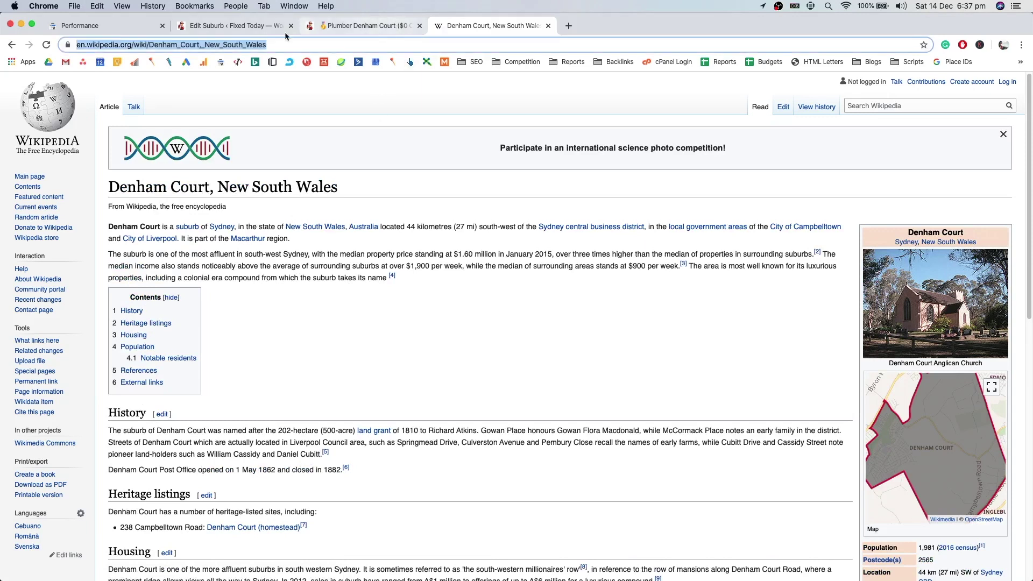
click(202, 24)
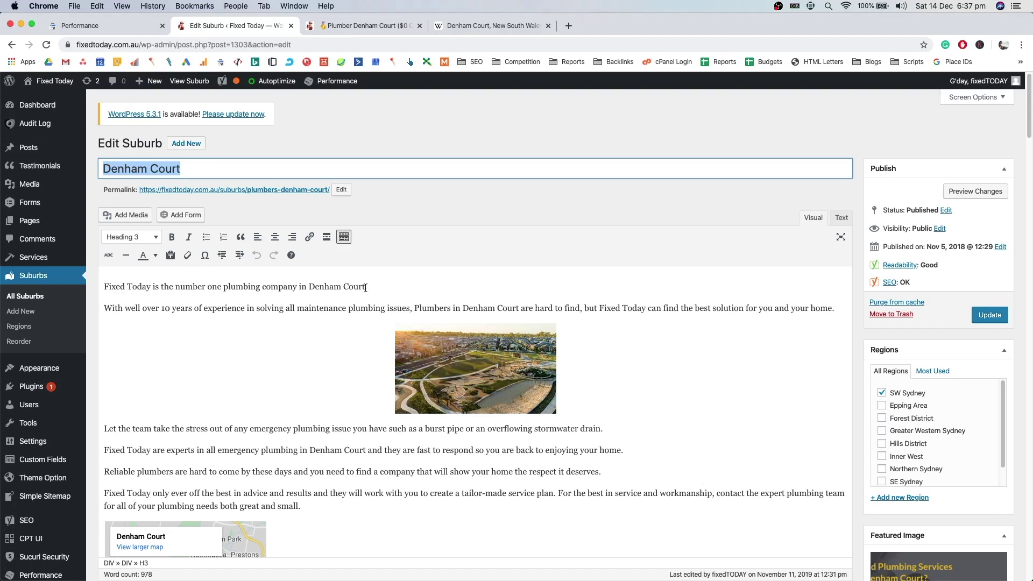
- Search the WordPress edit page for "den" and go through the first matches
scroll(405, 290, down, 1)
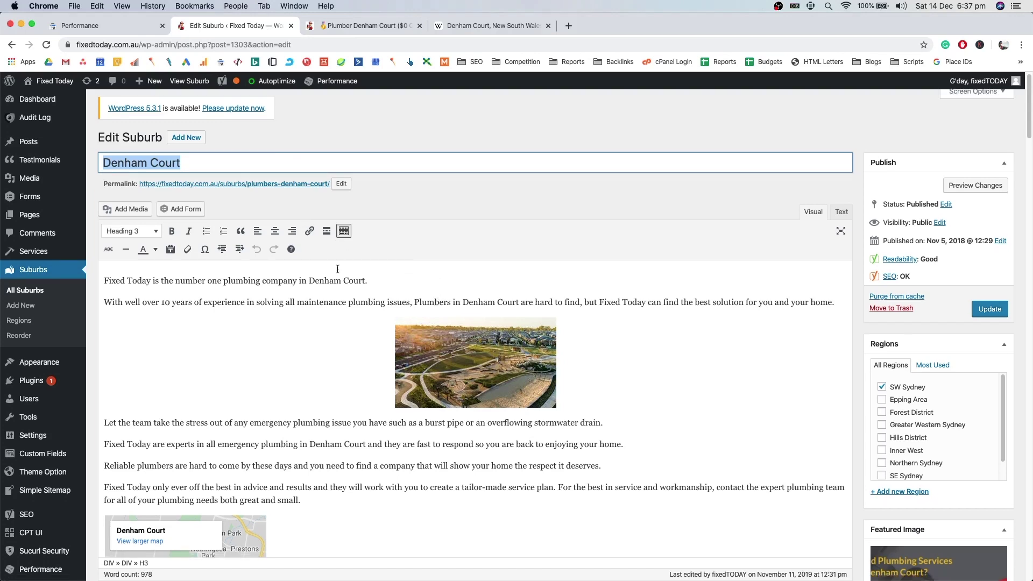
key(super+f)
text(den)
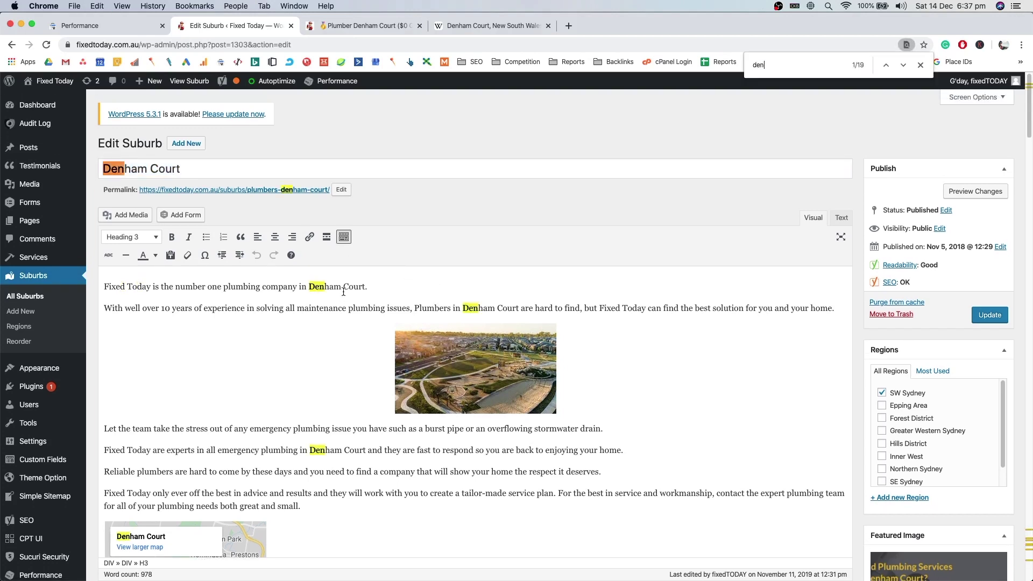
key(Return)
key(Return)
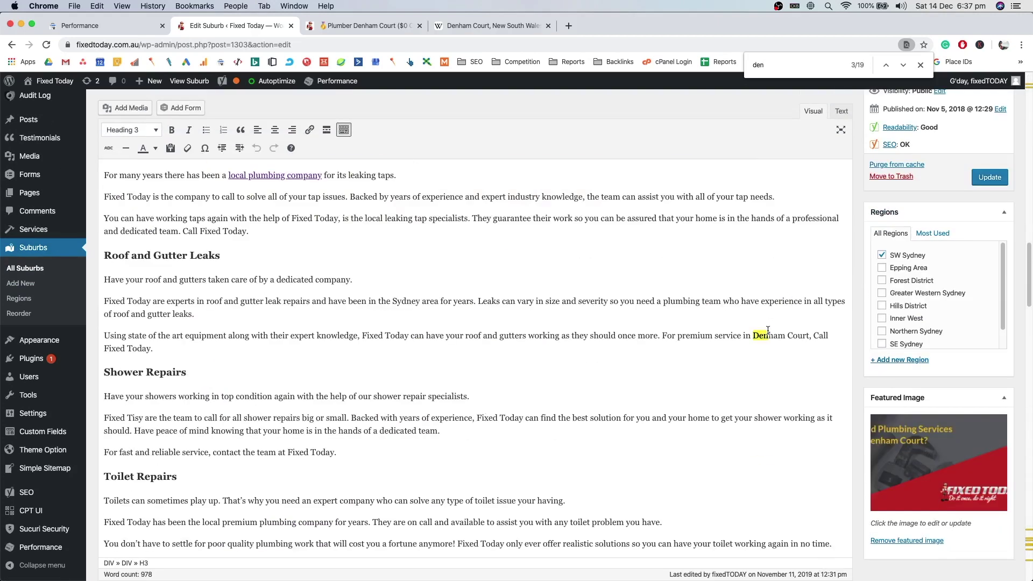
- Delete the closing "For premium service in Denham Court" call to action from the Roof and Gutter Leaks section
drag(753, 336, 793, 335)
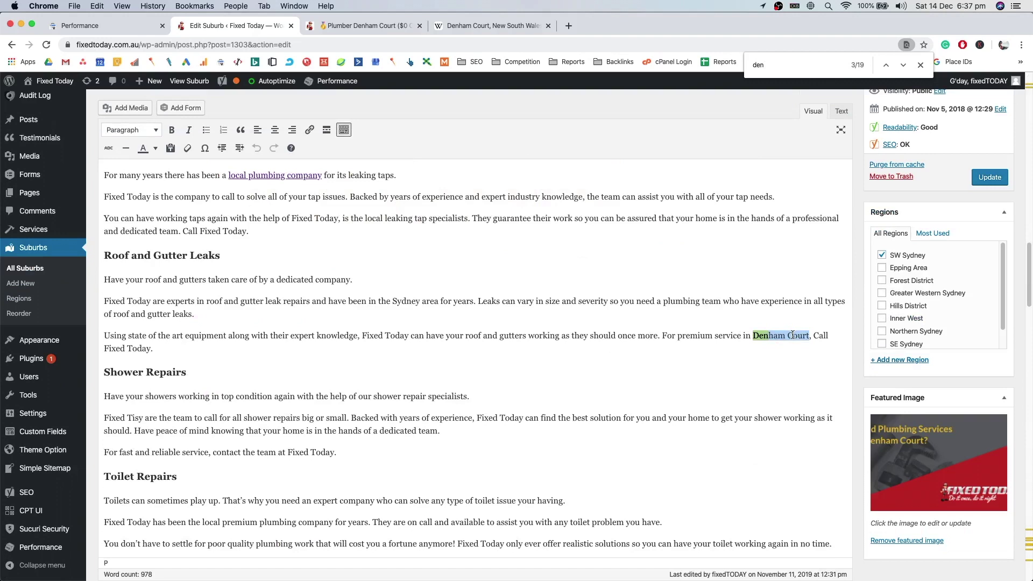
key(BackSpace)
drag(810, 335, 667, 337)
key(BackSpace)
drag(781, 335, 667, 336)
key(BackSpace)
- Check the remaining highlighted Denham Court mentions in the introduction, around the map and in the service sections
scroll(619, 334, up, 15)
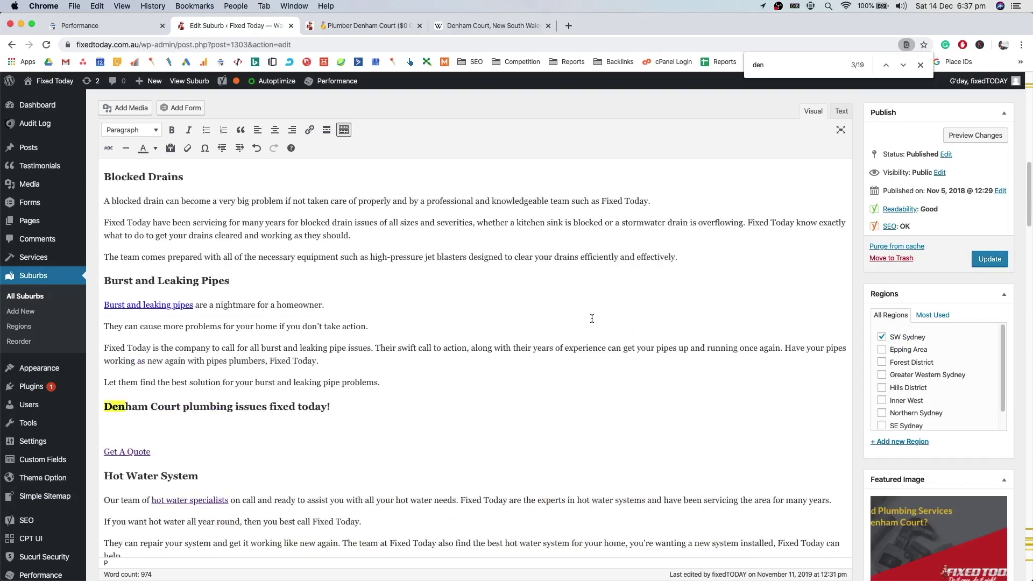
scroll(554, 329, down, 5)
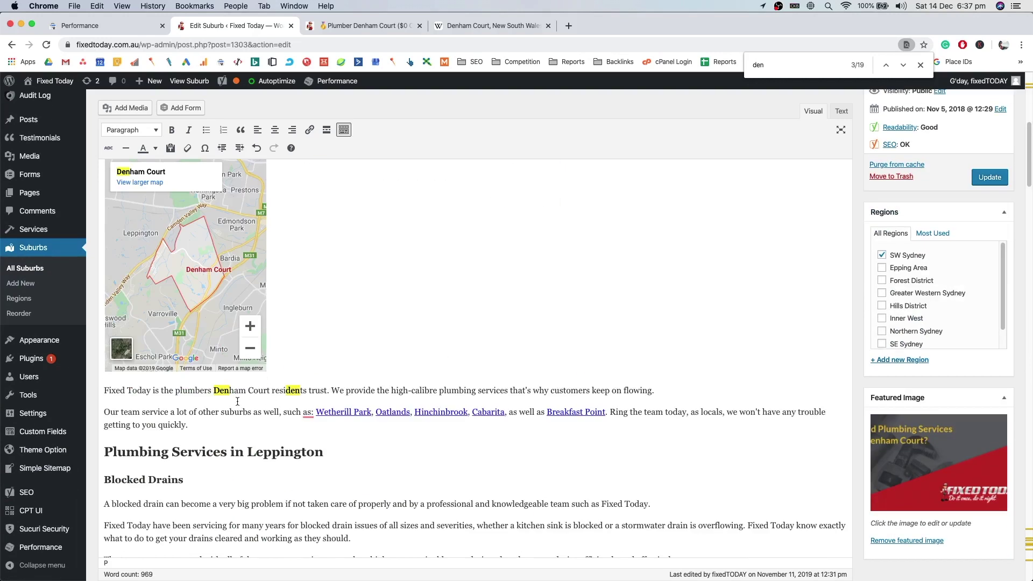
scroll(213, 392, up, 8)
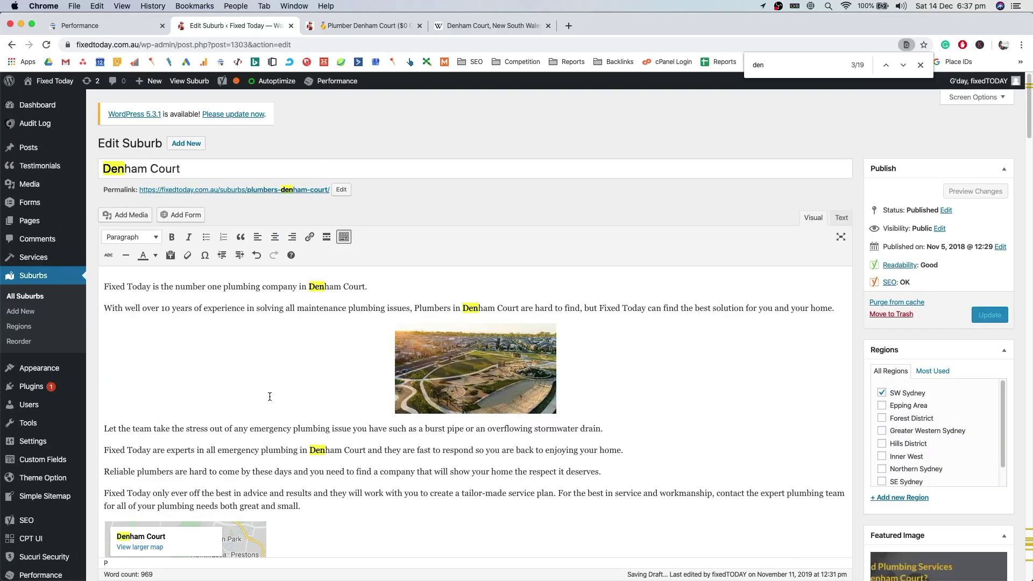
click(308, 450)
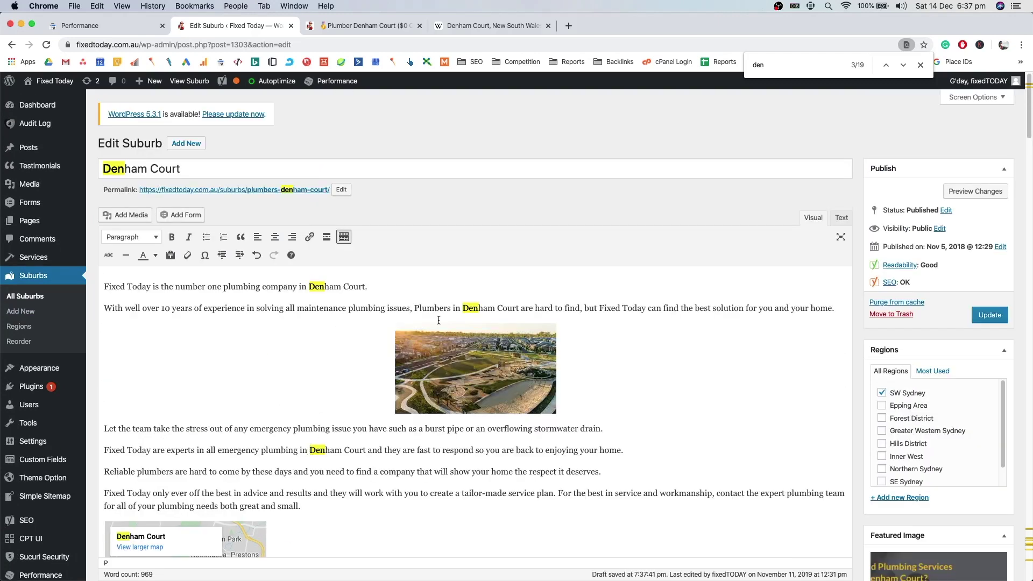
click(616, 476)
scroll(615, 475, down, 1)
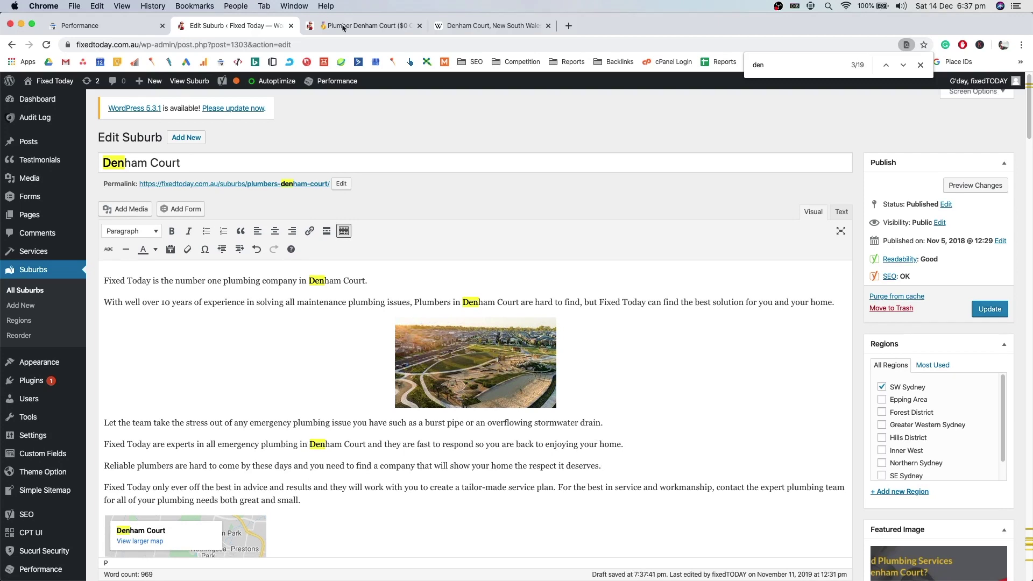
- Read the Denham Court Wikipedia article's introduction, infobox and History section for local facts to write about
click(454, 26)
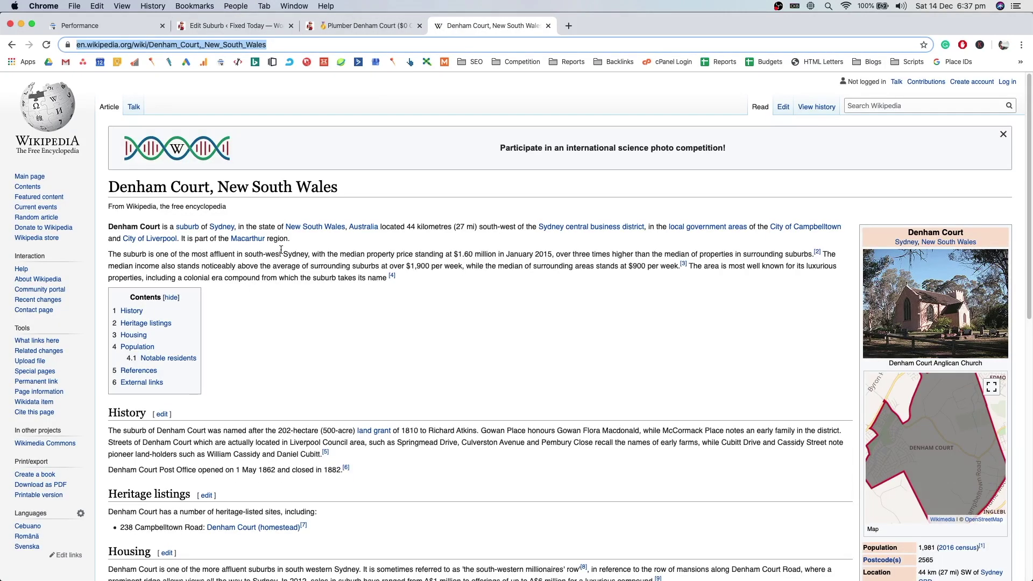
click(587, 254)
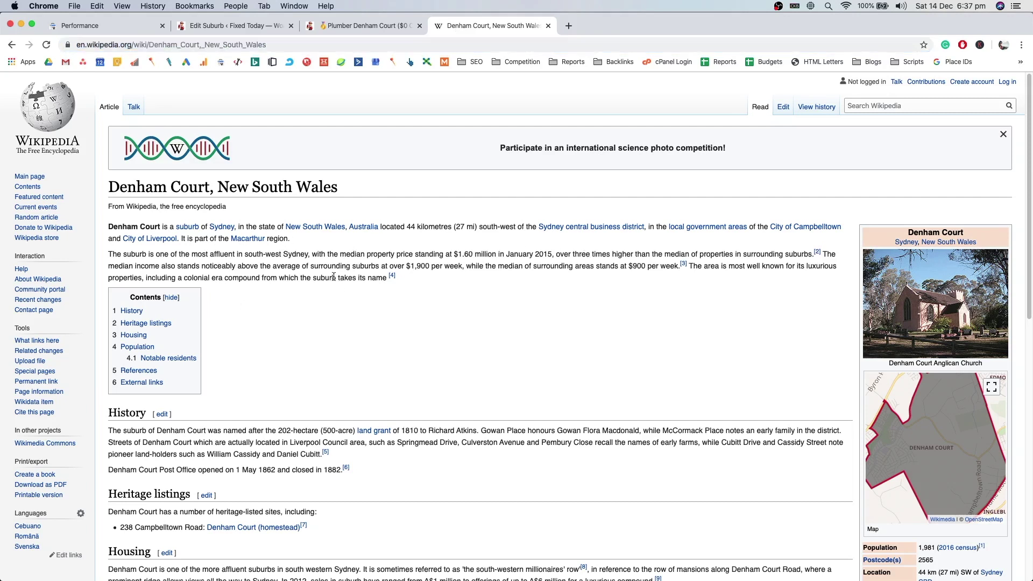
scroll(661, 306, down, 3)
double_click(926, 468)
click(715, 412)
scroll(697, 424, up, 3)
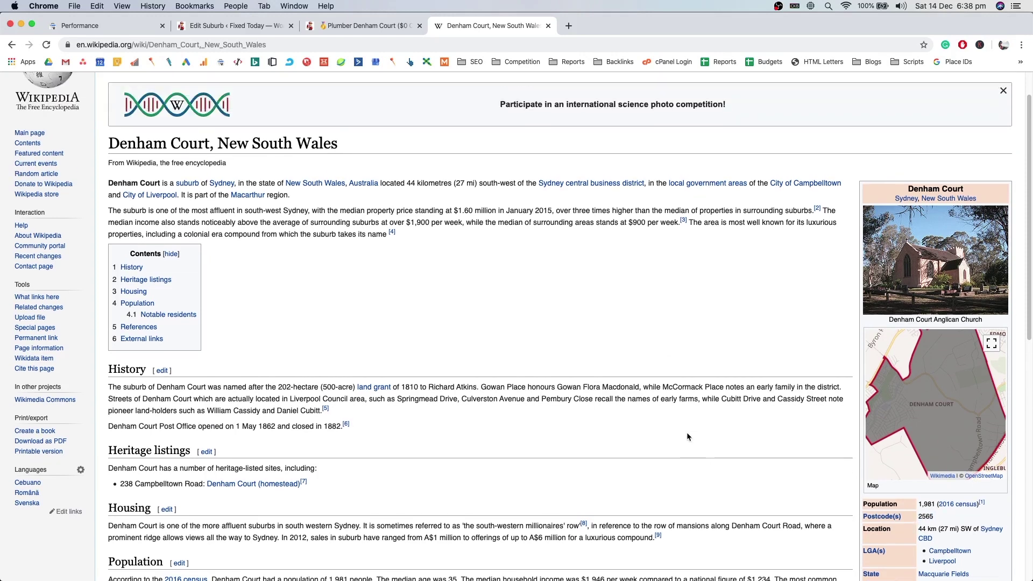
drag(261, 401, 192, 401)
click(194, 401)
drag(452, 400, 545, 401)
click(549, 398)
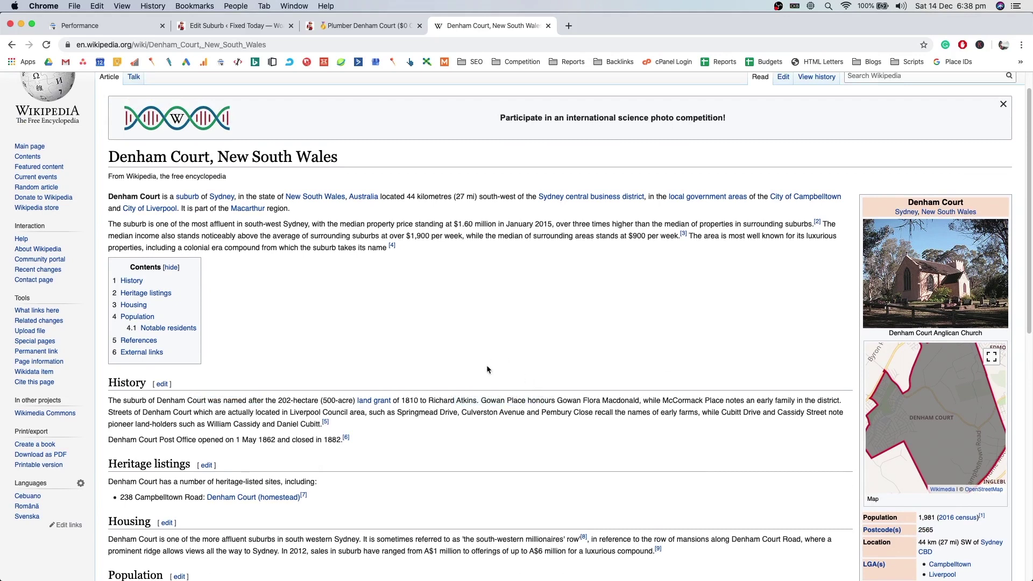
- Return to the WordPress editor and delete the opening sentence "Fixed Today is the number one plumbing company in Denham Court."
click(324, 25)
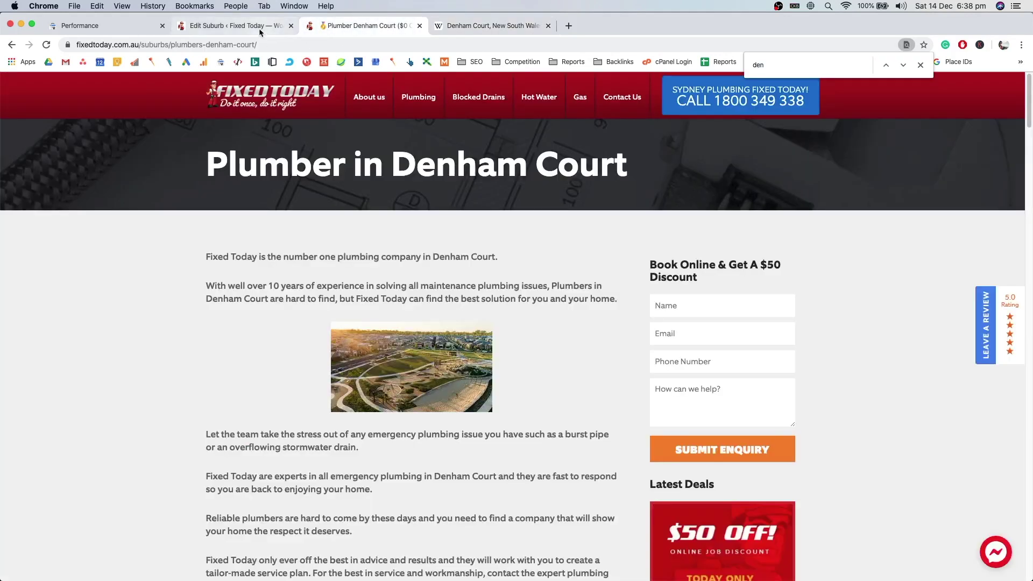
click(263, 30)
scroll(316, 399, down, 1)
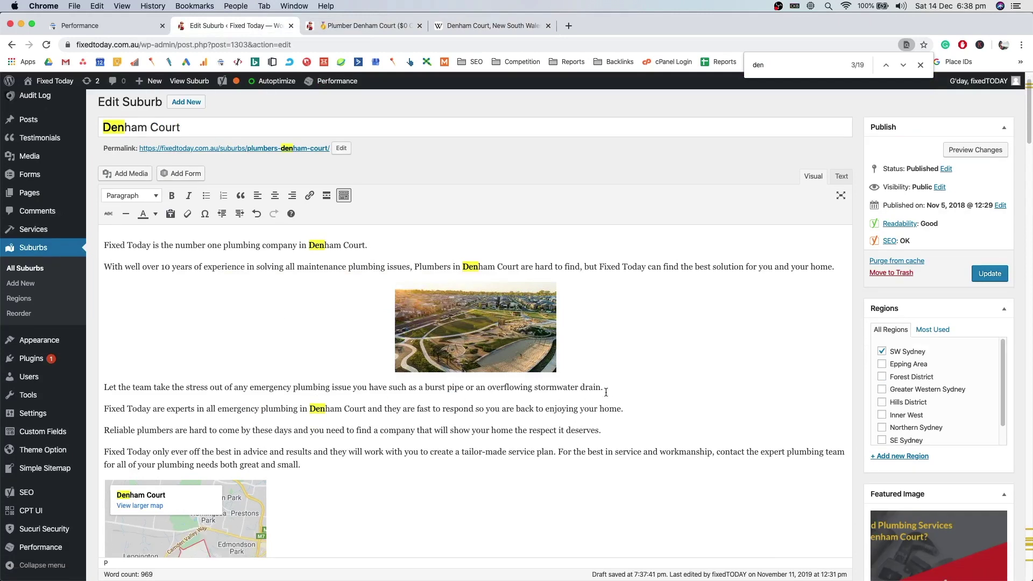
drag(376, 244, 122, 222)
key(BackSpace)
key(BackSpace)
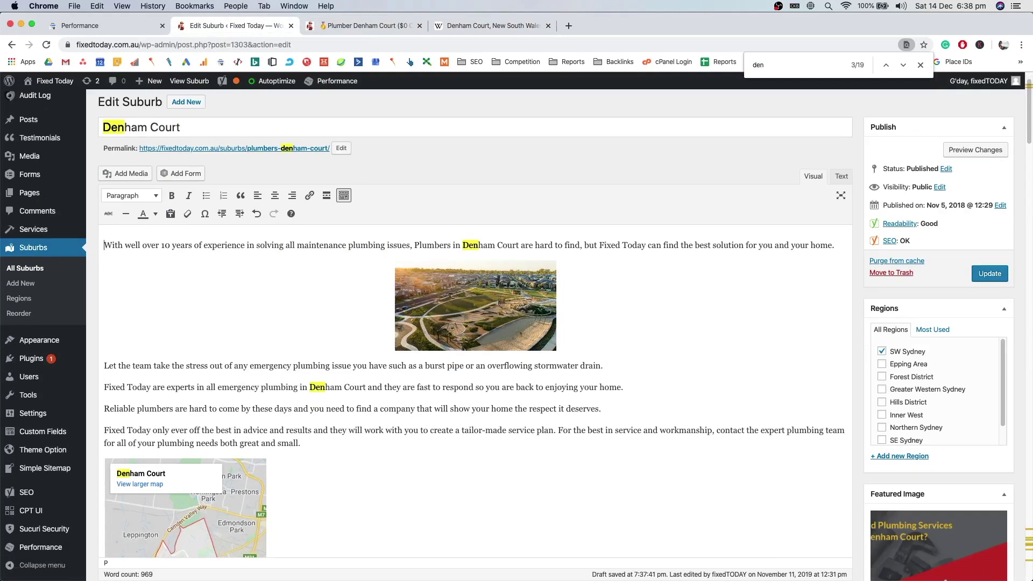
- Above the map, start a new paragraph: "Denham Court is home to slightly under 2,000 residence, and has plenty of historical style homes that"
click(677, 408)
scroll(683, 438, down, 1)
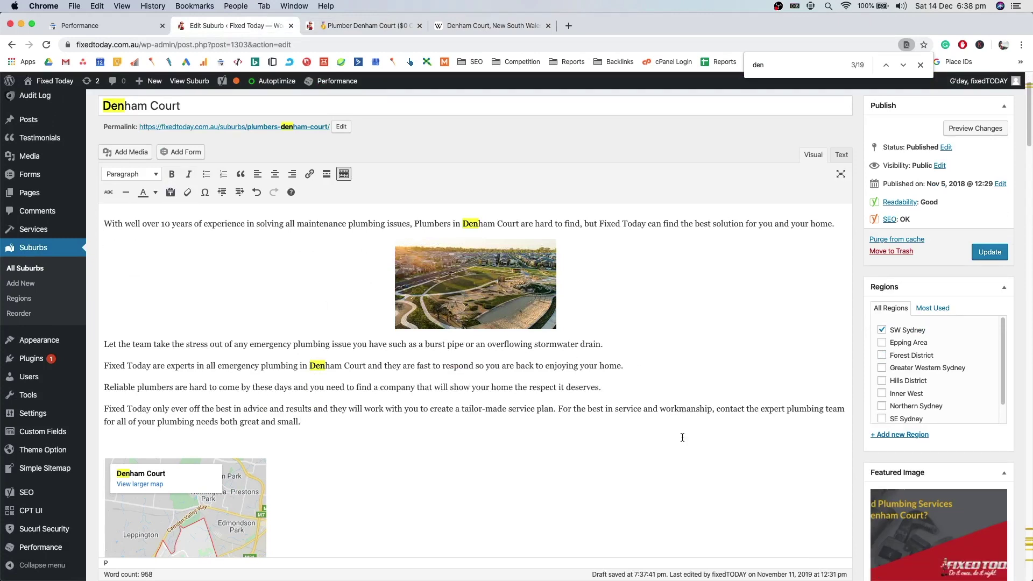
text(DS)
text(enham Court)
text( is home )
text(to slightly)
key(BackSpace)
key(BackSpace)
key(BackSpace)
text(tly under 2,000 residence, and has plenty o)
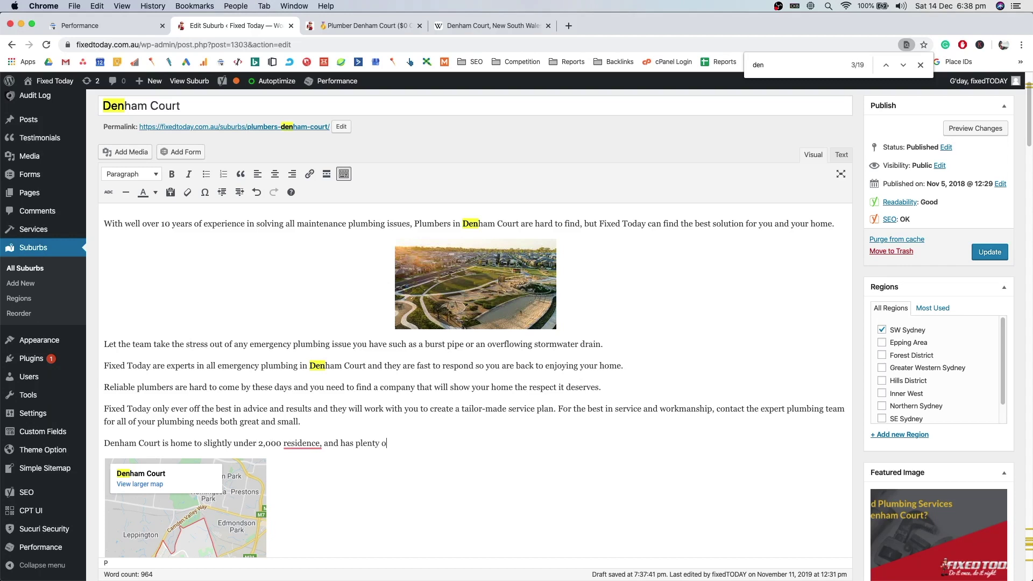
text(f historical style homes that)
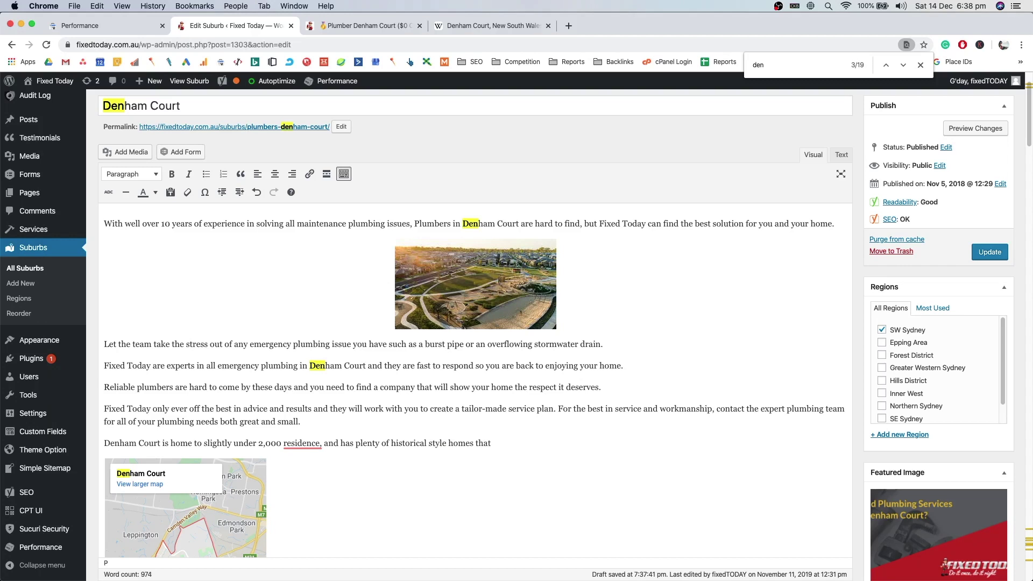
- Complete the new paragraph's sentence with "gives the area the beauty and character that makes home owners stay."
text(cremaks)
key(BackSpace)
key(BackSpace)
key(BackSpace)
key(BackSpace)
key(BackSpace)
key(BackSpace)
key(BackSpace)
text(s the area the beauty and character)
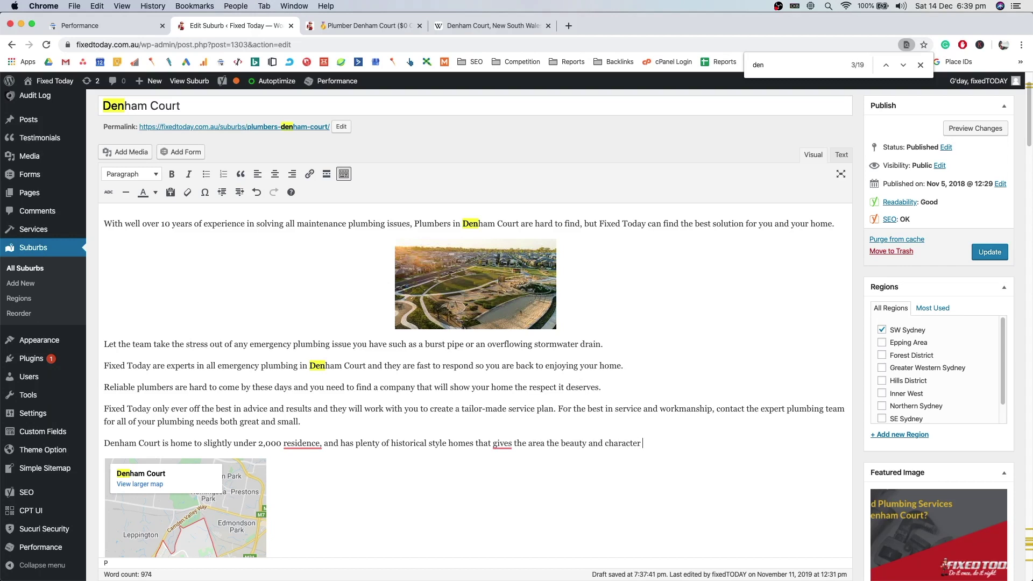
text( that makes home owners stay)
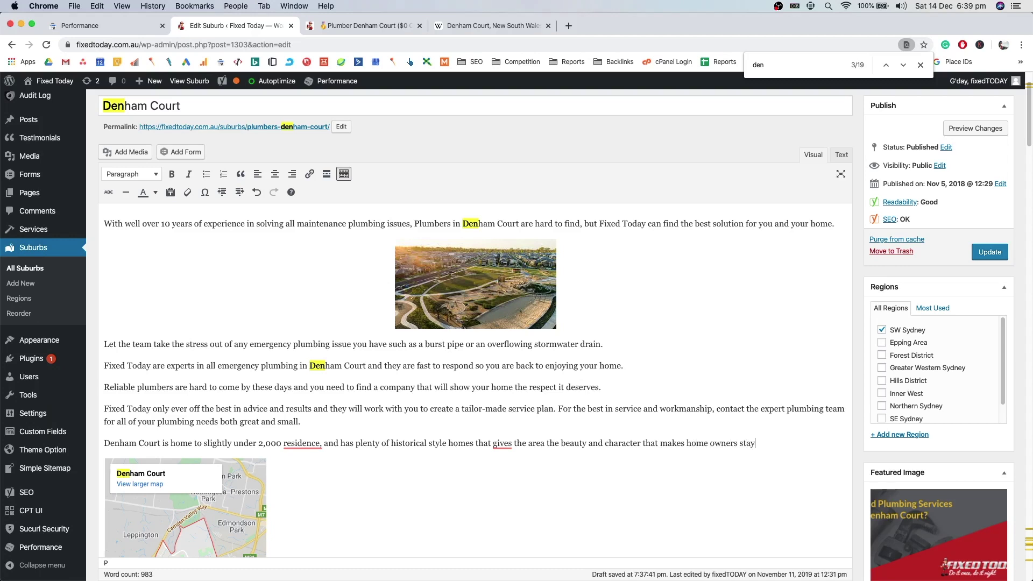
- Accept the Grammarly corrections in the new paragraph: "give", no comma after "residence", and "homeowners"
right_click(502, 443)
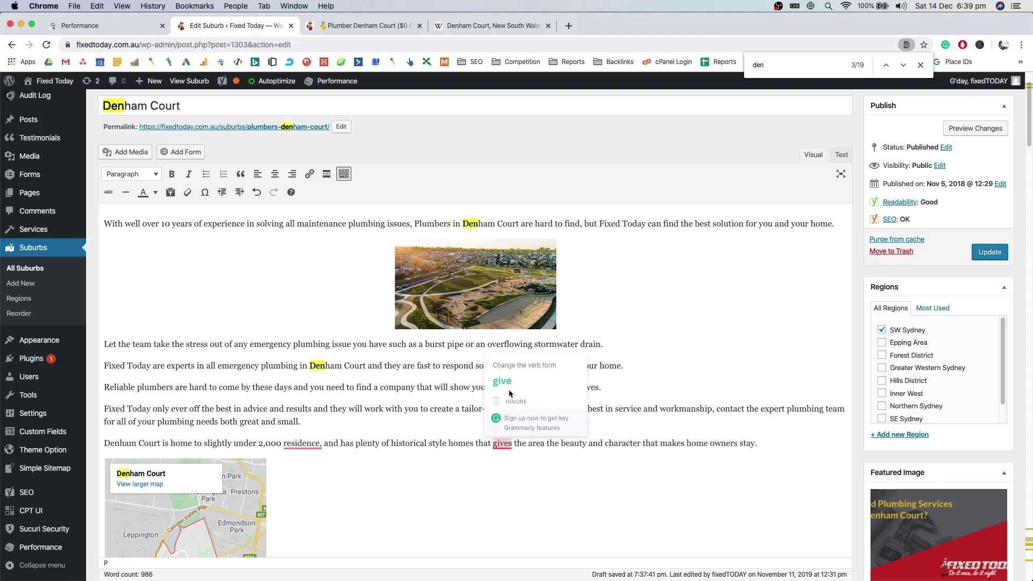
click(509, 393)
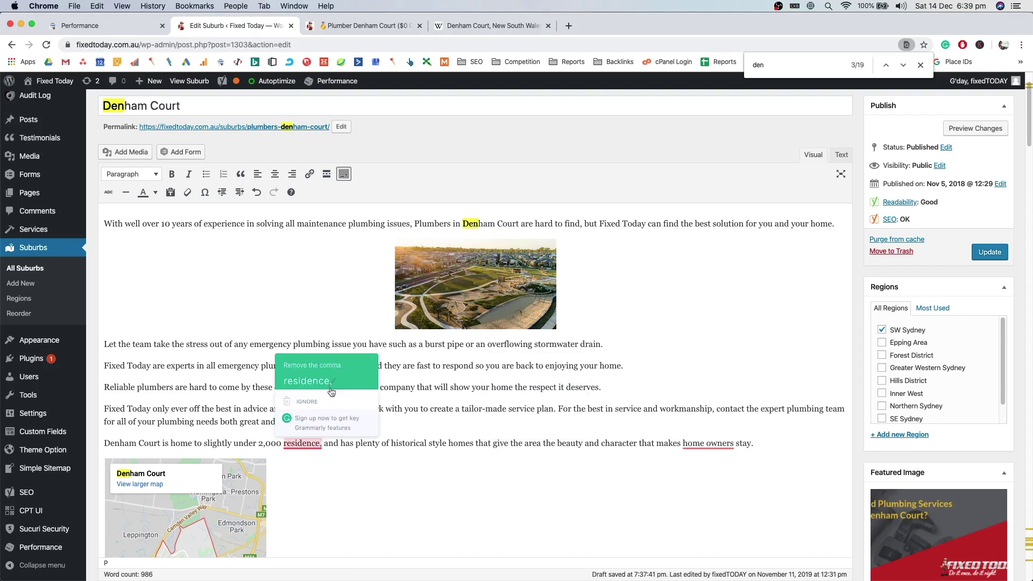
click(296, 400)
mouse_move(694, 441)
click(712, 380)
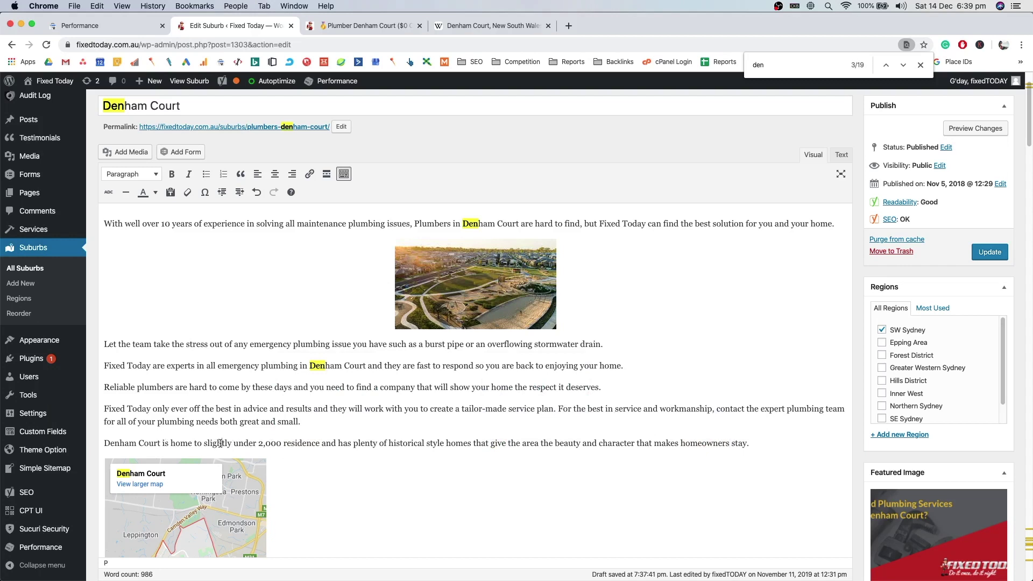
drag(204, 444, 320, 444)
click(309, 174)
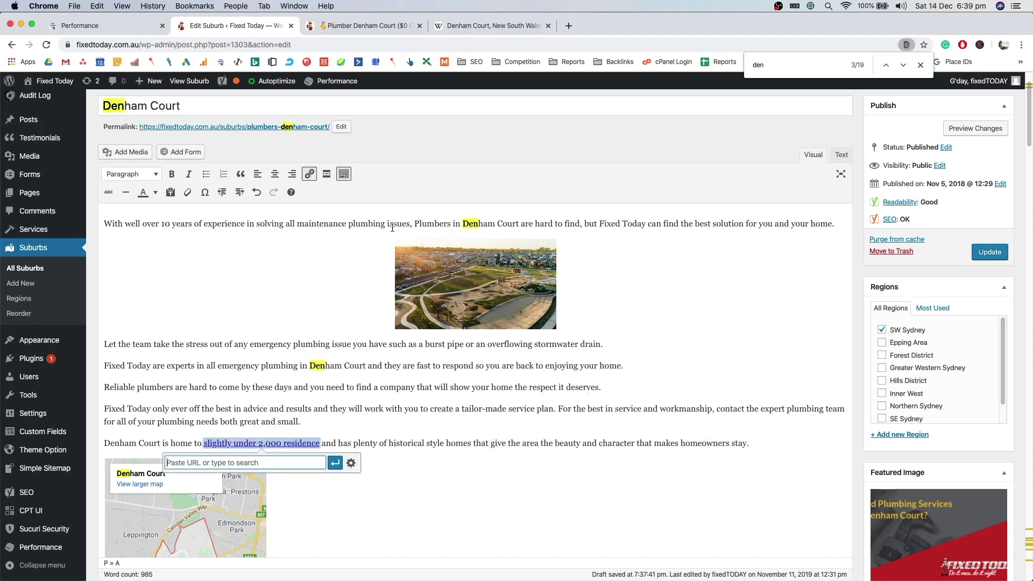
text(https://en.wikipedia.org/wiki/Denham_Court,_New_South_Wales)
click(356, 463)
click(360, 441)
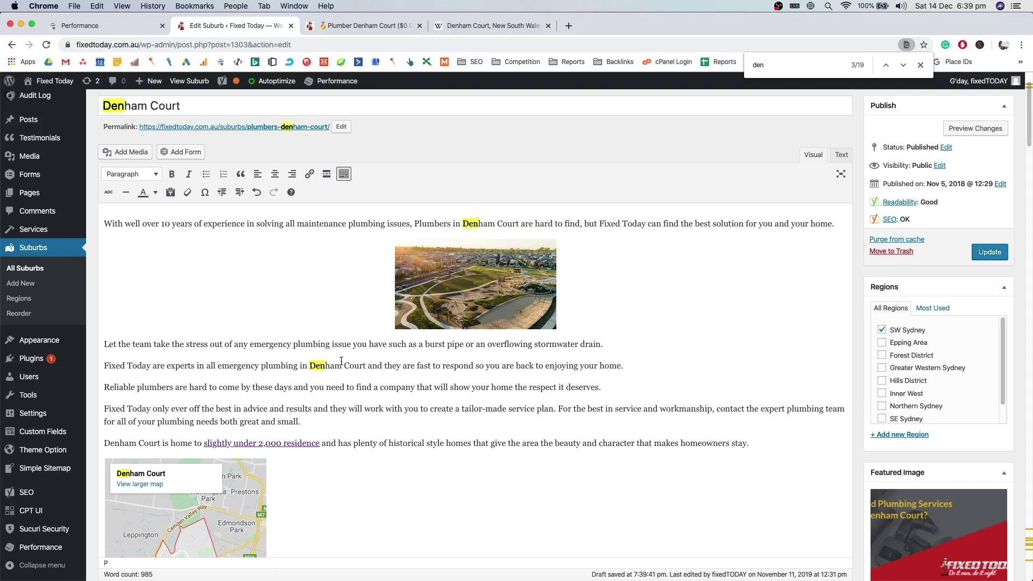
click(379, 399)
- Review the phrase "Plumbers in Denham Court" in the introduction and the wording of the service sections below it
scroll(375, 398, up, 1)
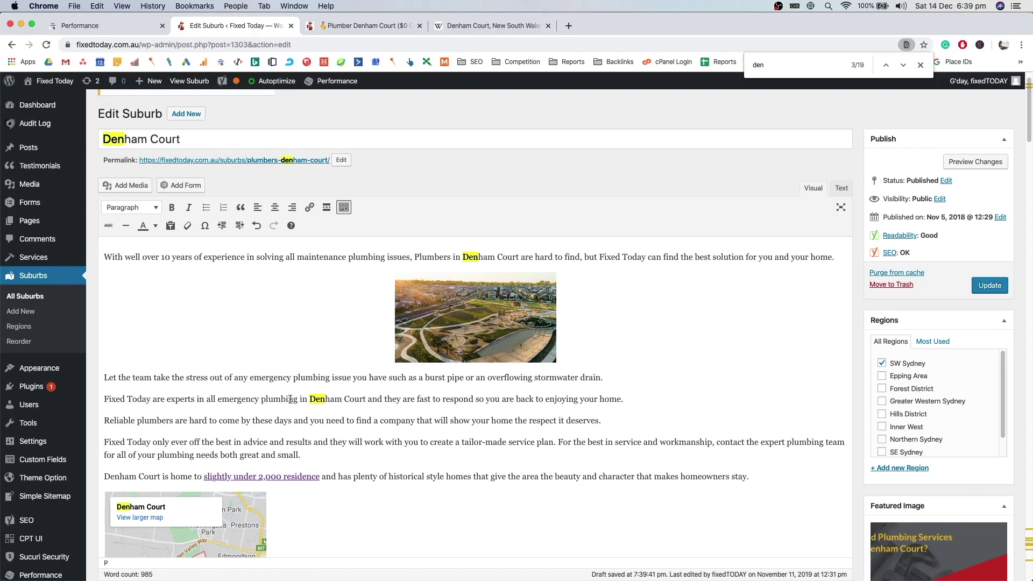
drag(415, 258, 495, 257)
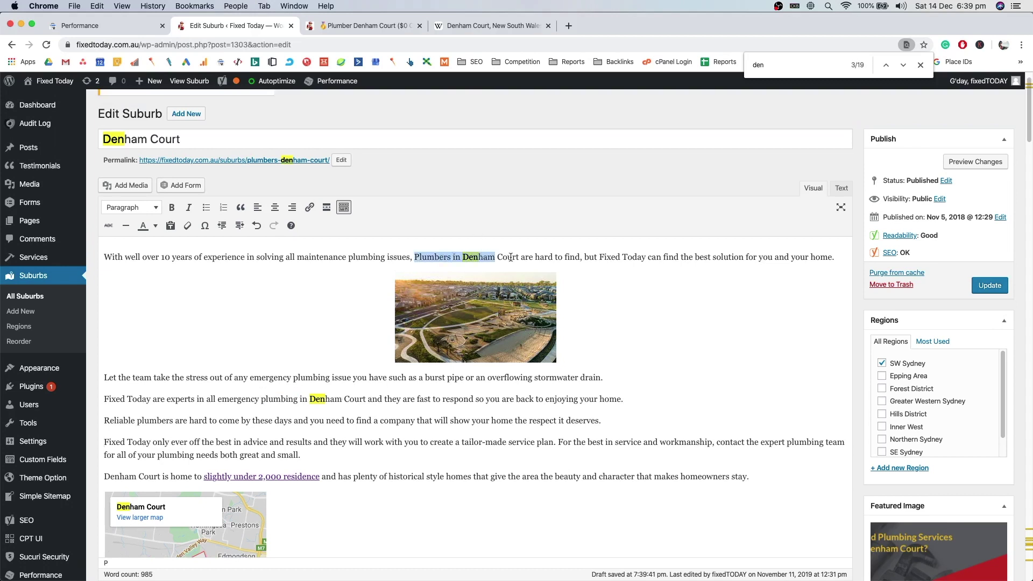
triple_click(511, 257)
click(451, 255)
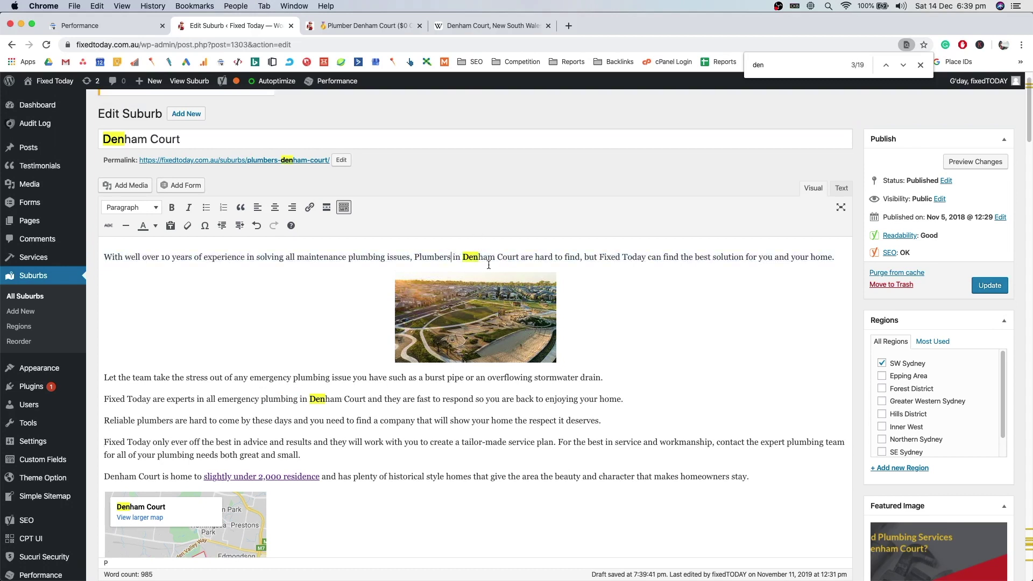
scroll(362, 427, down, 1)
scroll(351, 430, down, 7)
scroll(456, 458, down, 15)
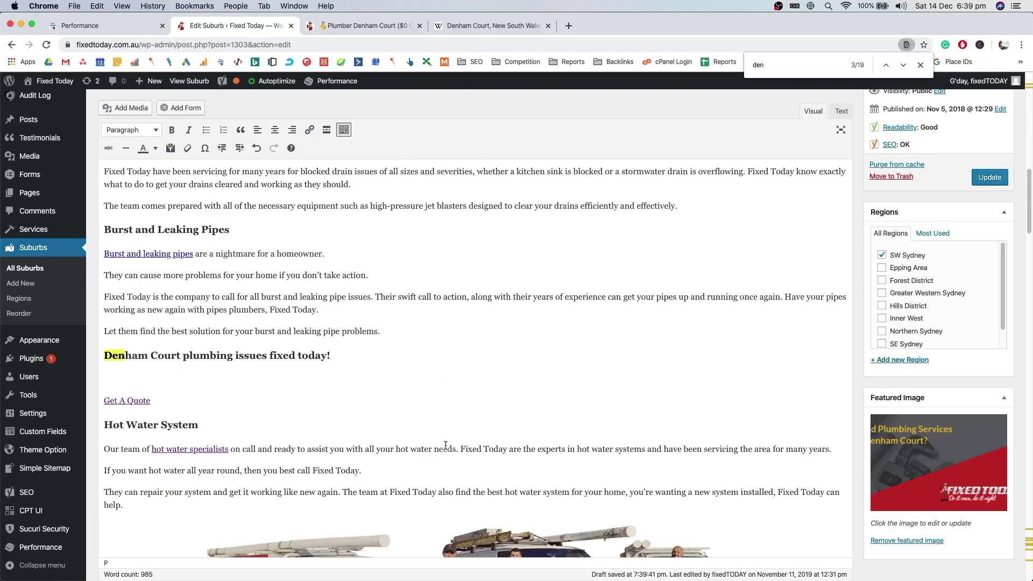
scroll(442, 434, down, 10)
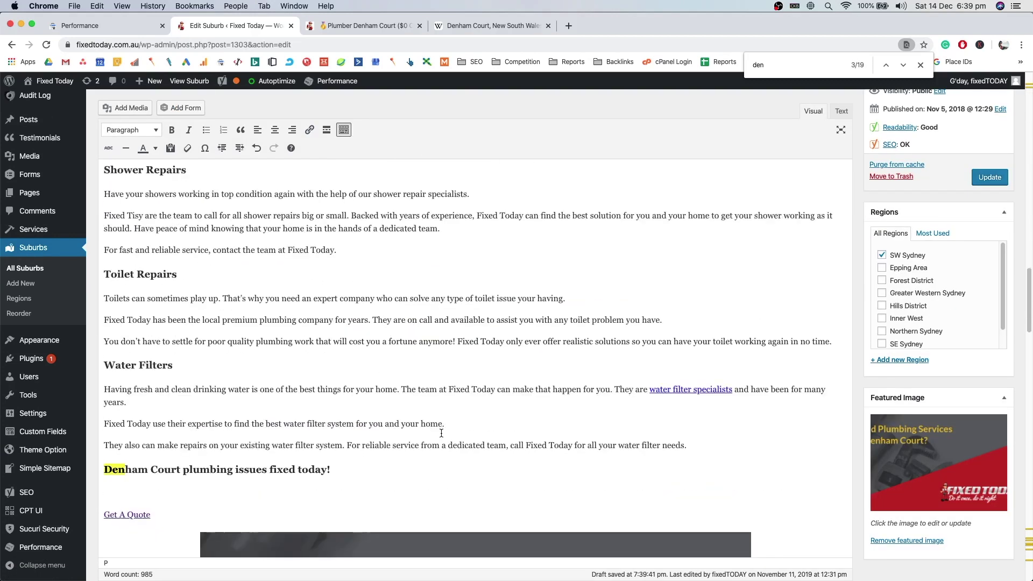
- Below the Water Filters text, start a new paragraph: "If you're looking for a reliable Denham Court Plumber call"
triple_click(141, 361)
scroll(394, 440, down, 1)
click(599, 412)
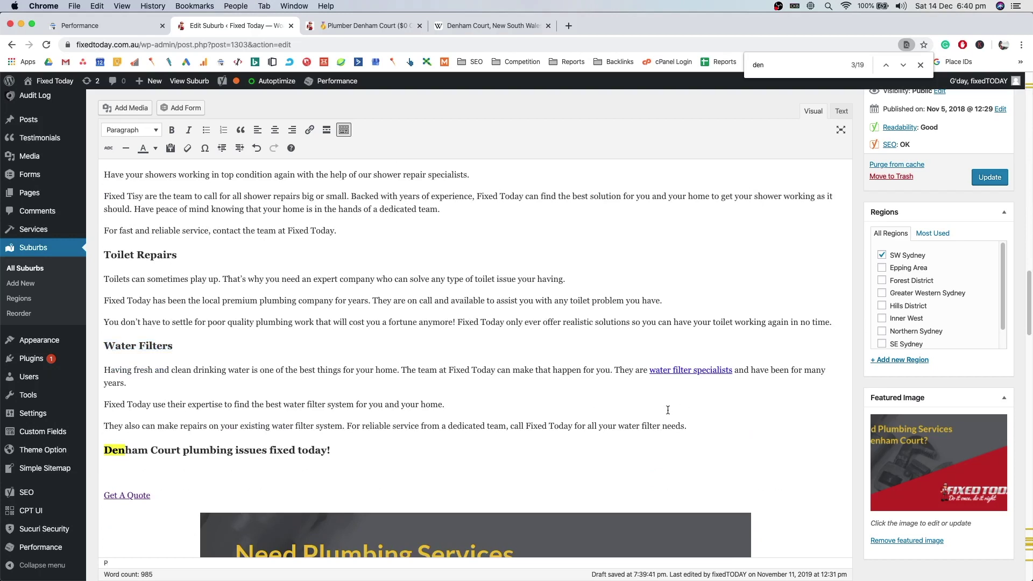
key(Return)
text(If)
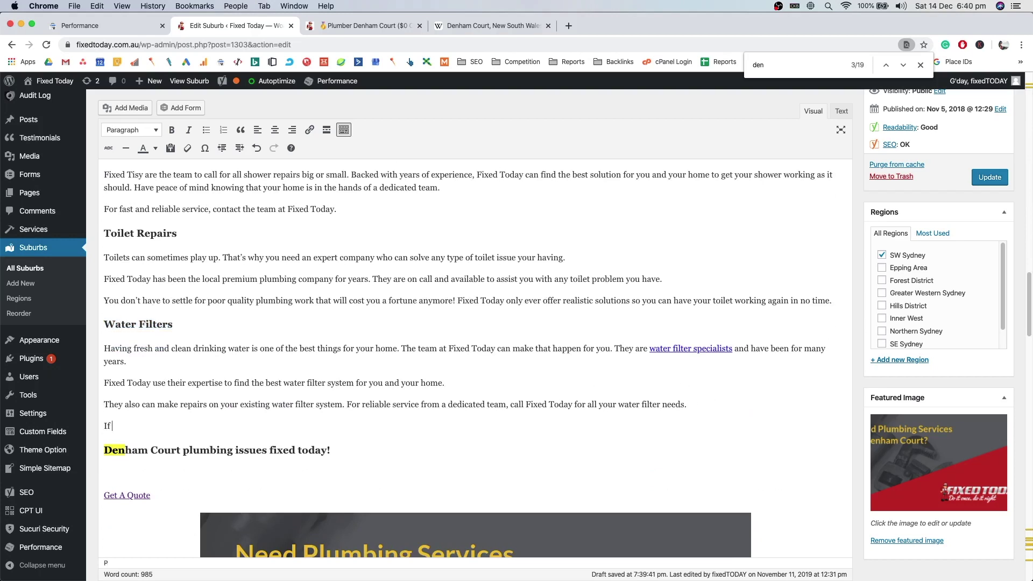
text( you're looking for a reliable Denham Court Plumber call )
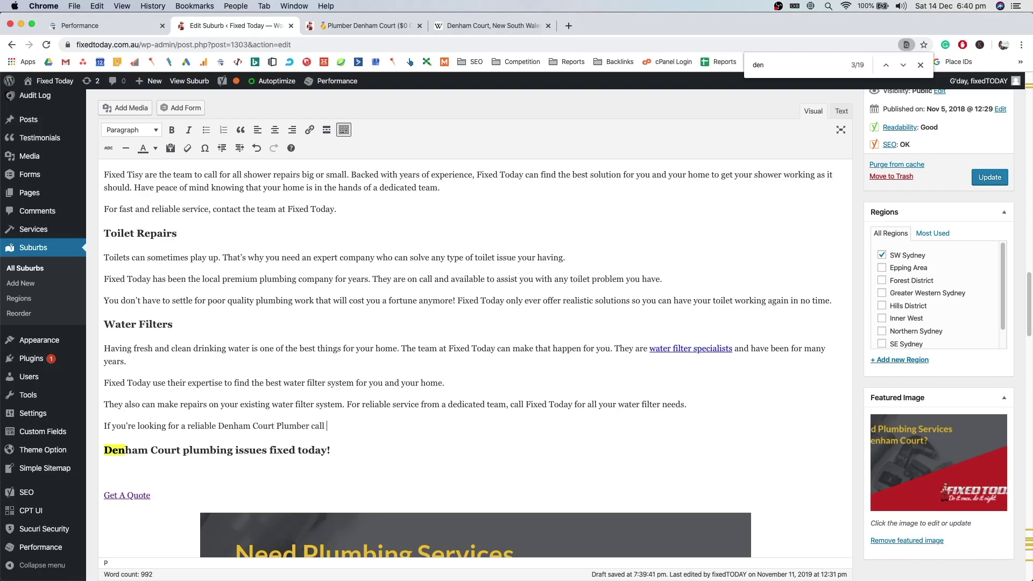
- Complete the new Water Filters paragraph with "the plumbing company residence and businesses trust most."
text(the pllumbi)
key(BackSpace)
key(BackSpace)
key(BackSpace)
key(BackSpace)
text(umbing company residence and businesses trust most,)
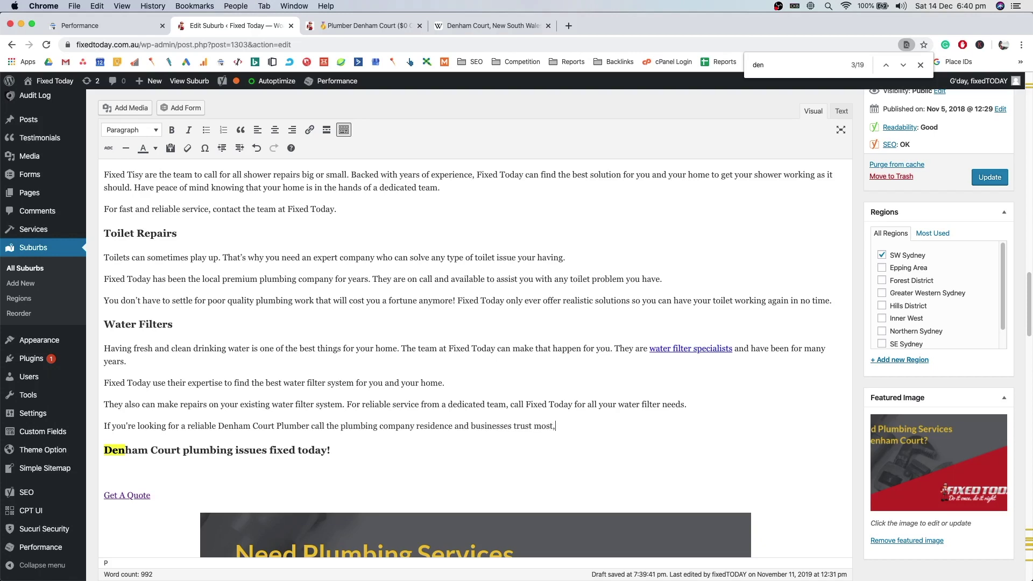
double_click(294, 426)
drag(294, 425, 240, 427)
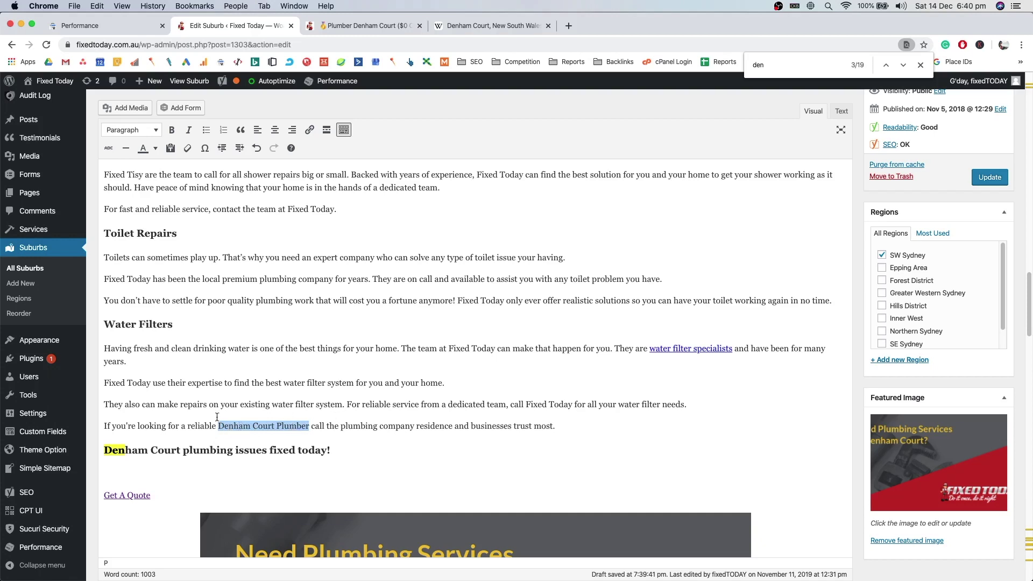
click(291, 405)
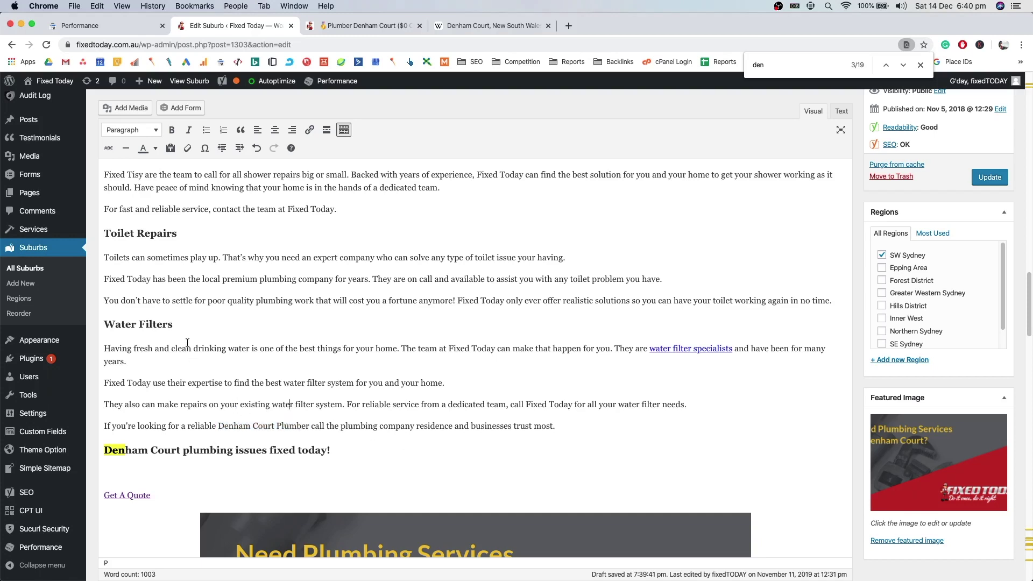
- Change the "Water Filters" and "Toilet Repairs" headings to Heading 2
click(145, 322)
click(131, 129)
click(137, 208)
triple_click(141, 228)
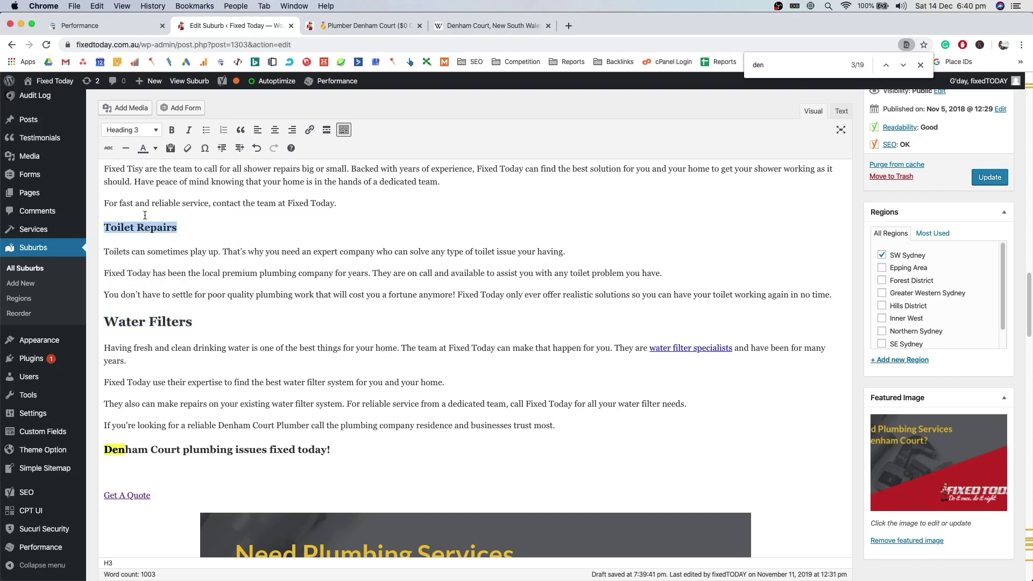
click(132, 130)
click(142, 190)
- Change the "Shower Repairs" and "Roof and Gutter Leaks" headings to Heading 2
scroll(161, 217, up, 5)
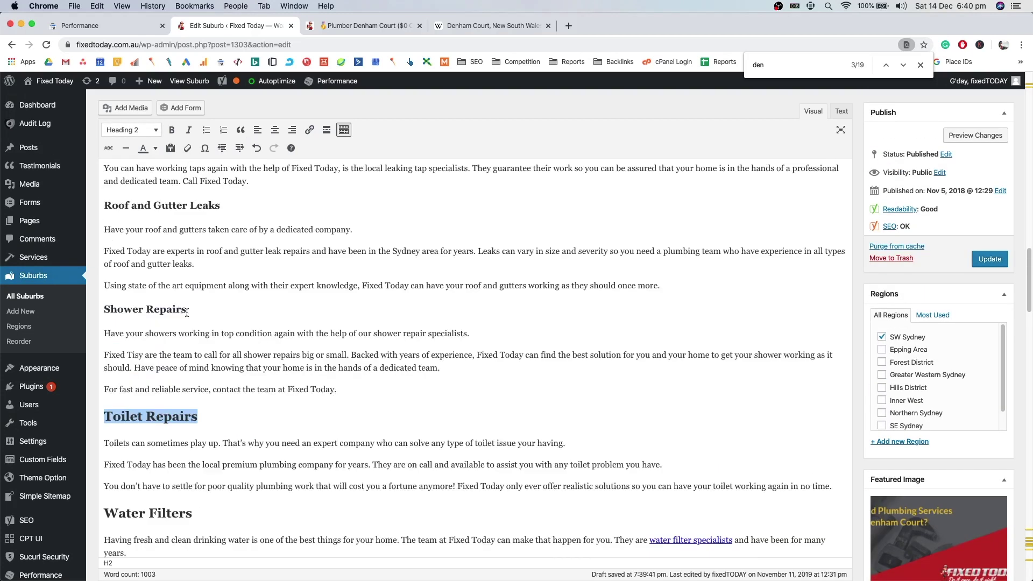
triple_click(169, 309)
click(148, 132)
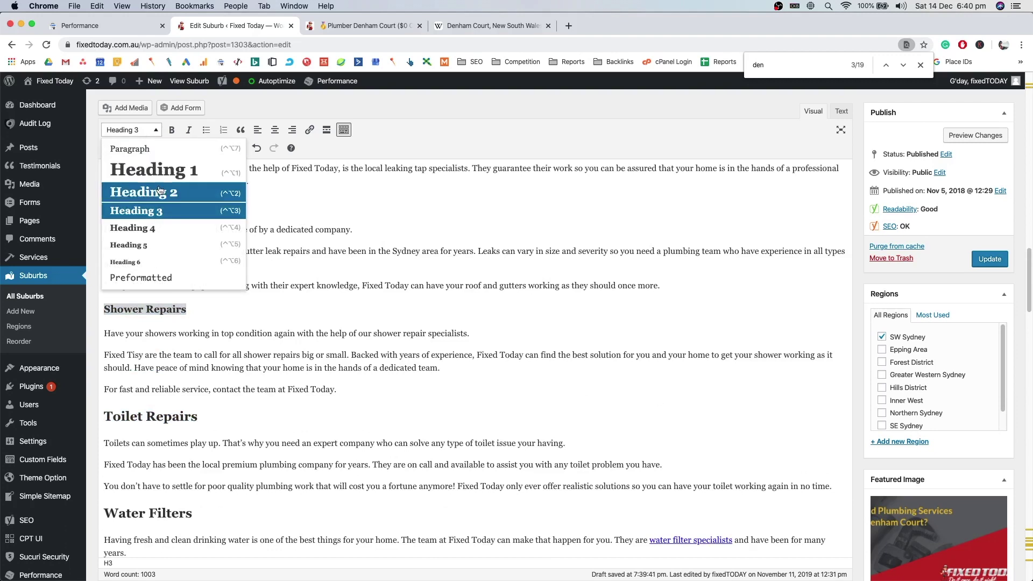
click(142, 190)
scroll(162, 269, up, 3)
click(177, 371)
triple_click(177, 371)
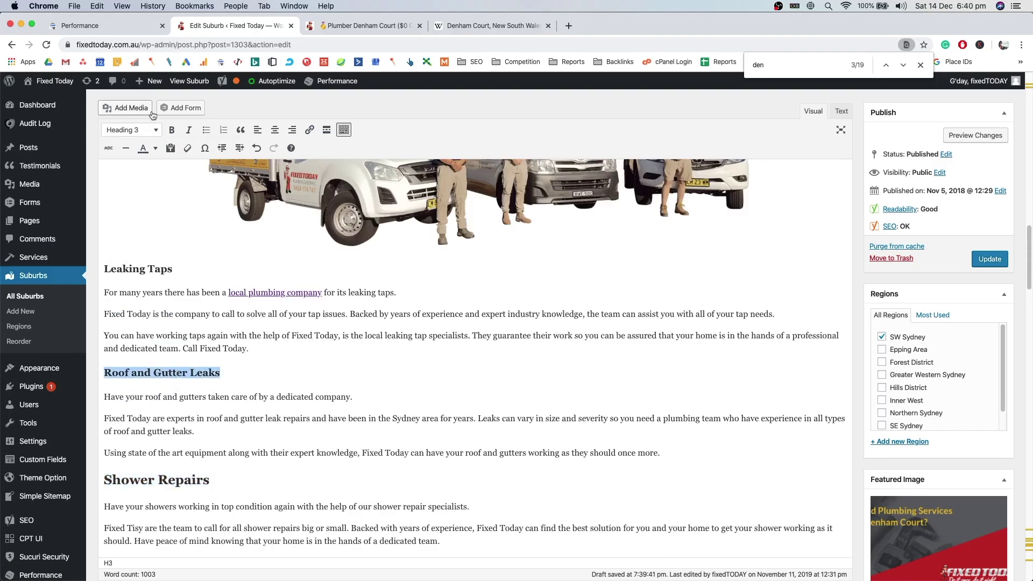
click(131, 129)
click(143, 189)
- Change the "Leaking Taps" and "Hot Water System" headings to Heading 2
triple_click(148, 258)
click(132, 130)
click(142, 190)
scroll(215, 271, up, 4)
scroll(215, 271, up, 4)
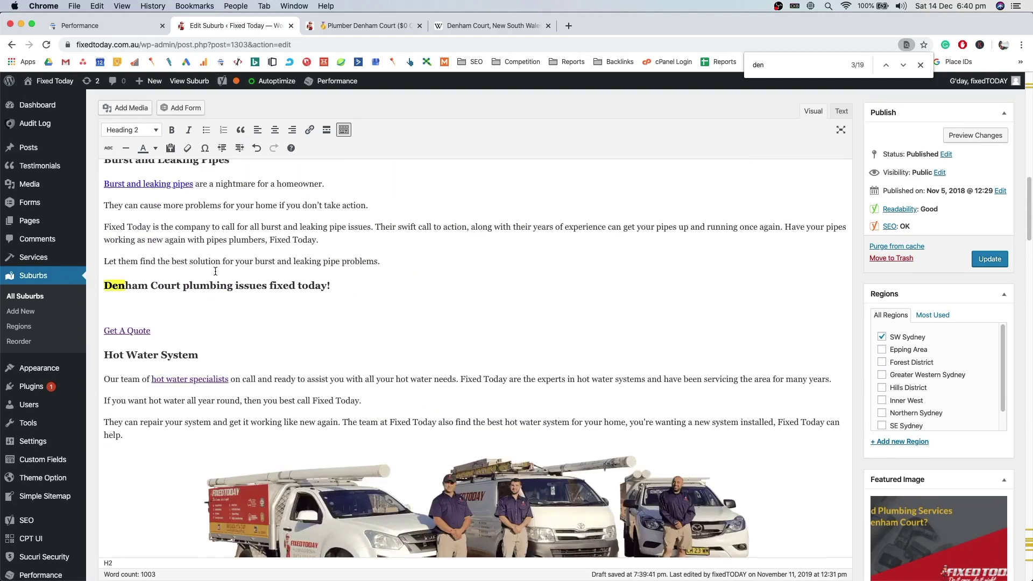
double_click(170, 359)
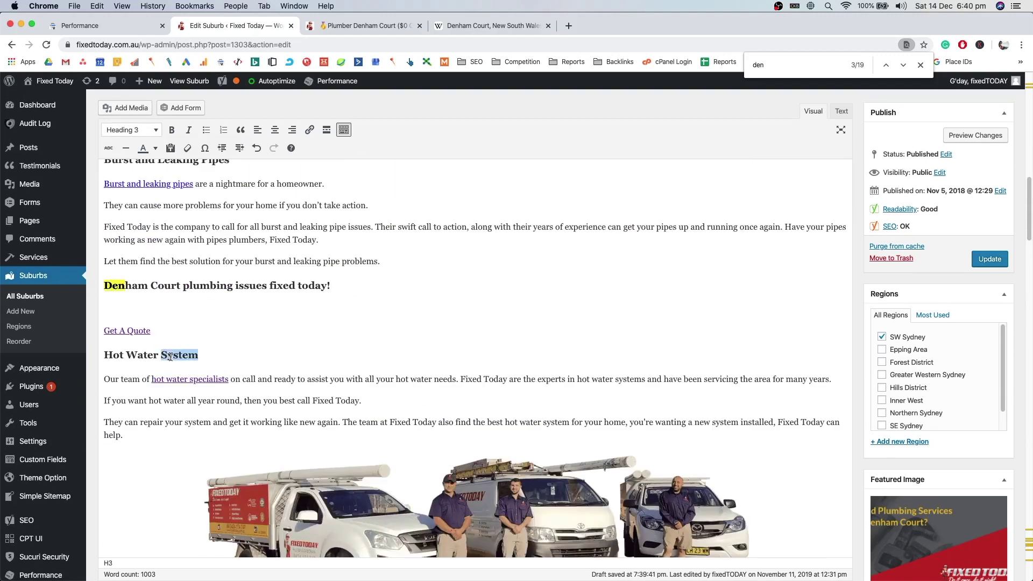
triple_click(140, 353)
click(132, 130)
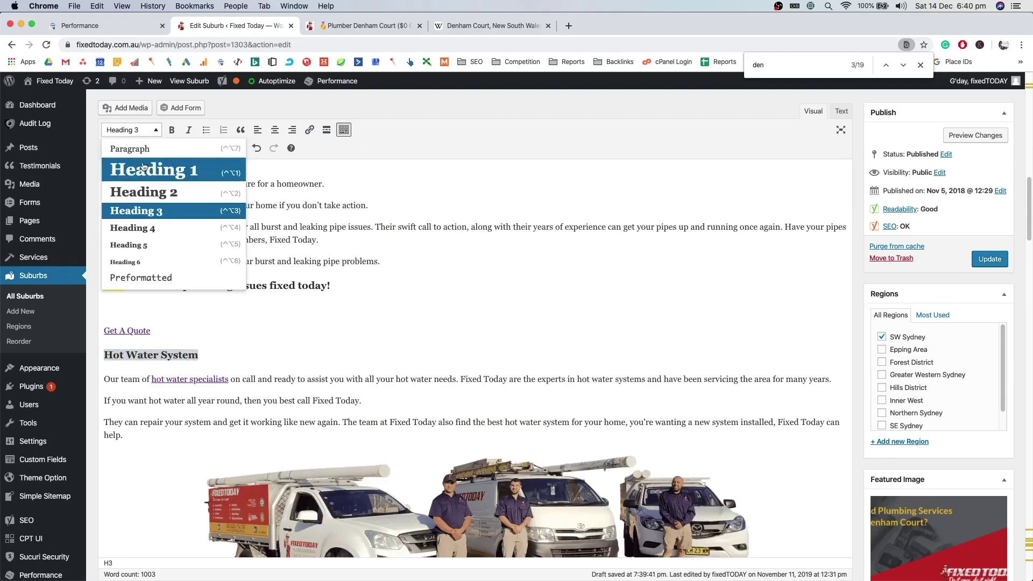
click(145, 193)
- Change the "Burst and Leaking Pipes" heading to Heading 2
scroll(175, 212, up, 5)
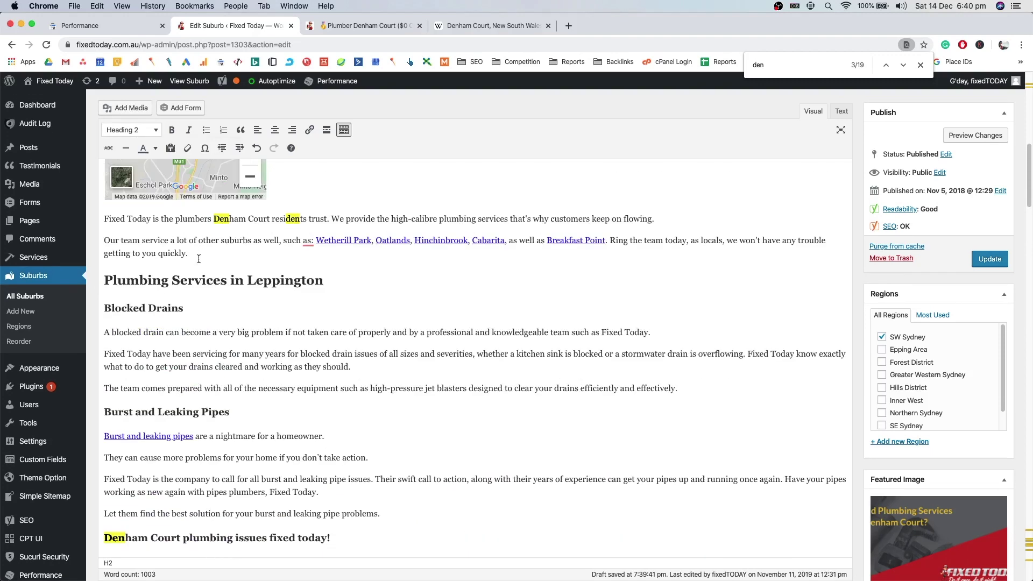
triple_click(175, 412)
click(145, 129)
click(146, 192)
- Delete the "Plumbing Services in Leppington" heading above the Blocked Drains section
double_click(264, 275)
click(264, 274)
triple_click(268, 275)
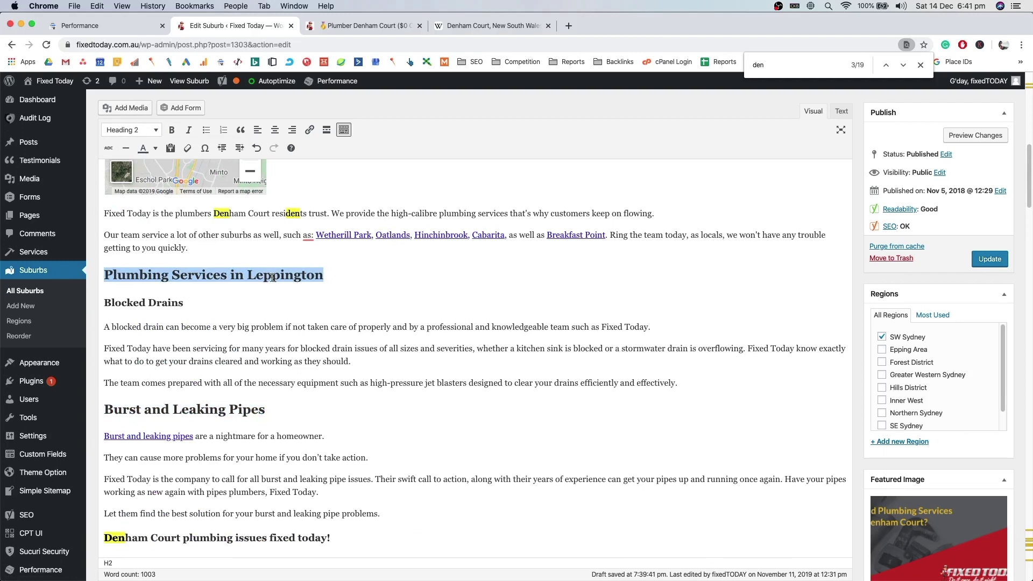
key(BackSpace)
key(BackSpace)
- Change the "Blocked Drains" heading to Heading 2
triple_click(166, 277)
click(141, 130)
click(165, 186)
click(272, 397)
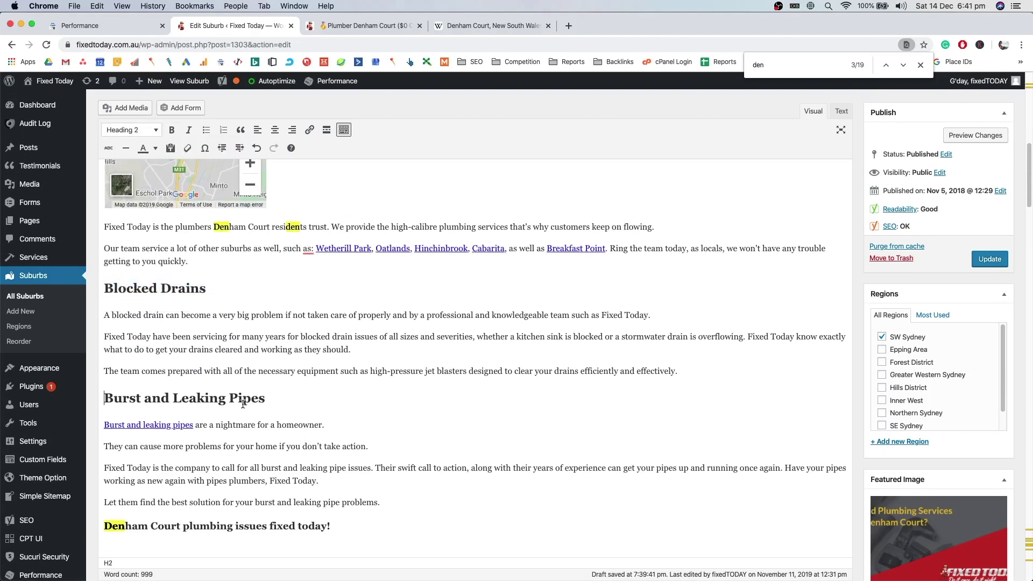
- Review the local content around the map, including the paragraph that links to other serviced suburbs
scroll(256, 467, up, 5)
click(270, 494)
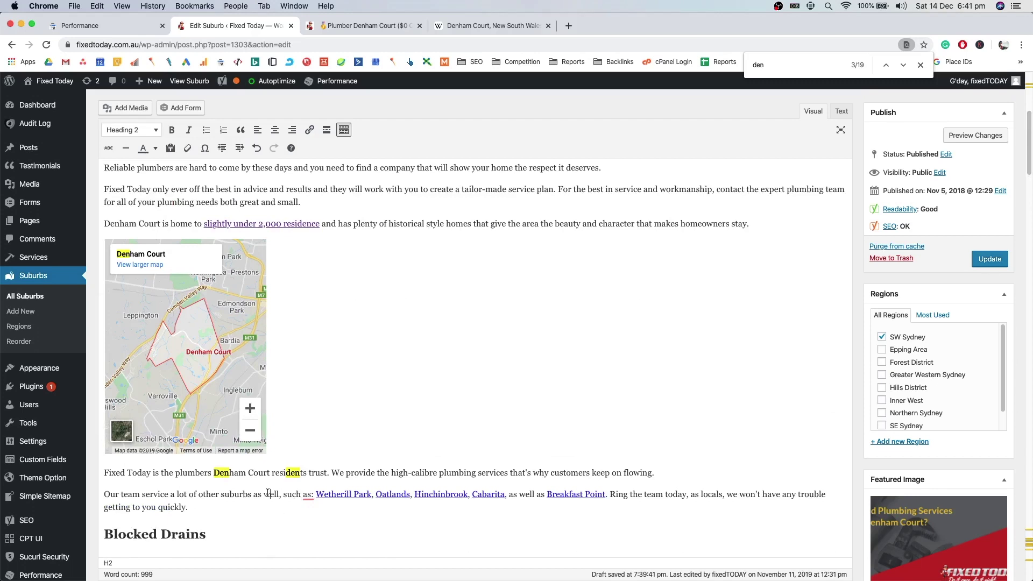
scroll(297, 420, up, 3)
scroll(297, 416, down, 5)
drag(104, 498, 609, 497)
click(621, 498)
scroll(623, 493, down, 1)
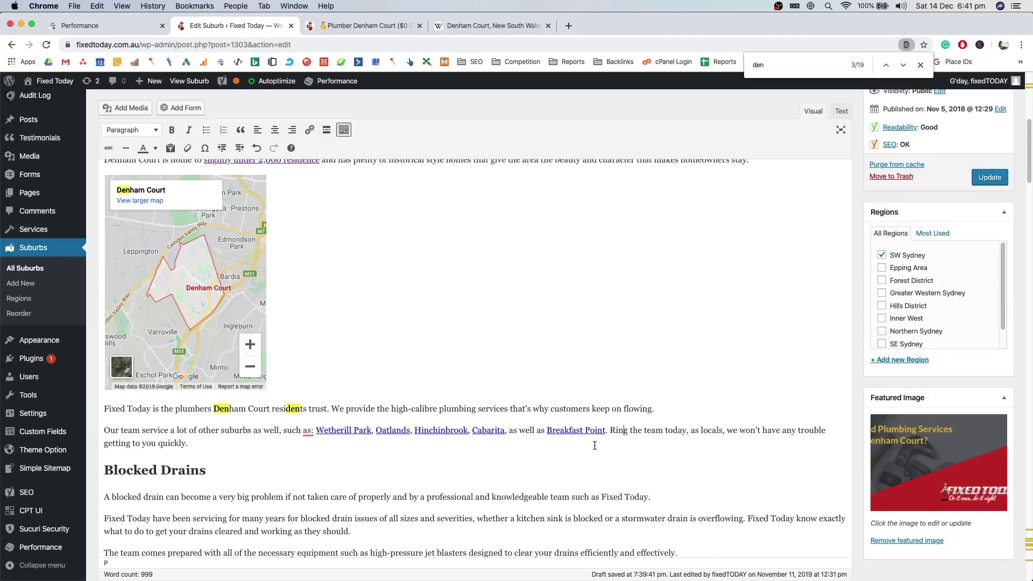
- Examine how the Blocked Drains section uses the phrase "blocked drain" and where a variation could fit
click(309, 480)
scroll(538, 498, down, 4)
double_click(141, 301)
drag(140, 300, 161, 304)
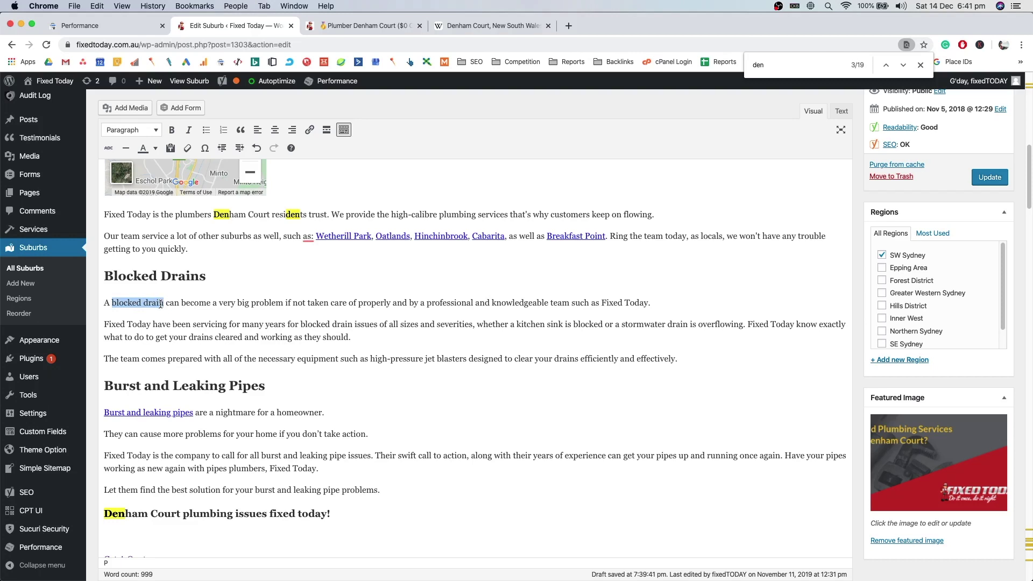
double_click(123, 304)
drag(142, 305, 147, 302)
click(378, 343)
double_click(136, 301)
- After the second Blocked Drains paragraph, start a new one: "If you're experiencing a clogged drain, or backed up pipe"
click(362, 335)
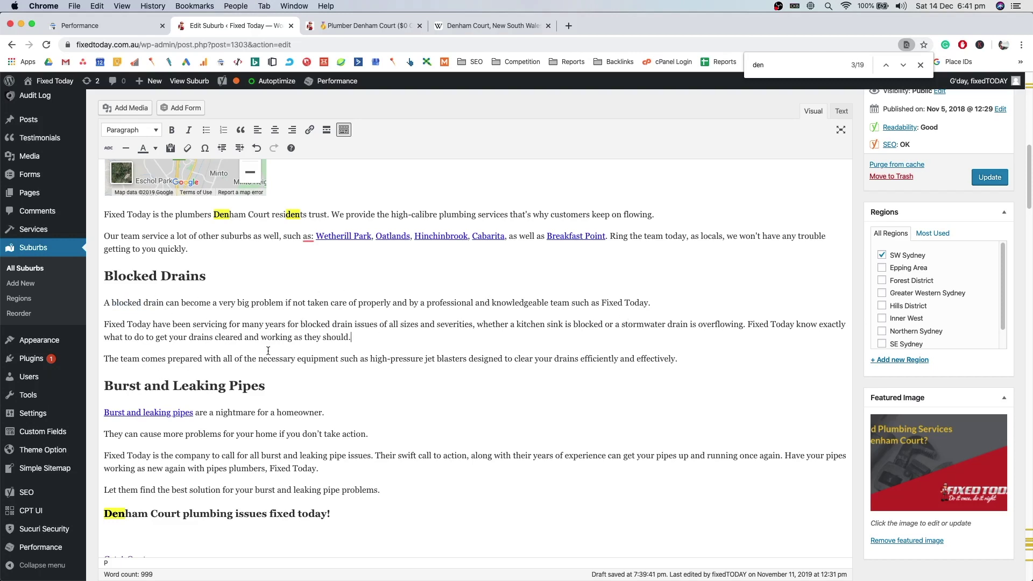
key(Return)
text(If you're exp)
text(erience)
text(ng a )
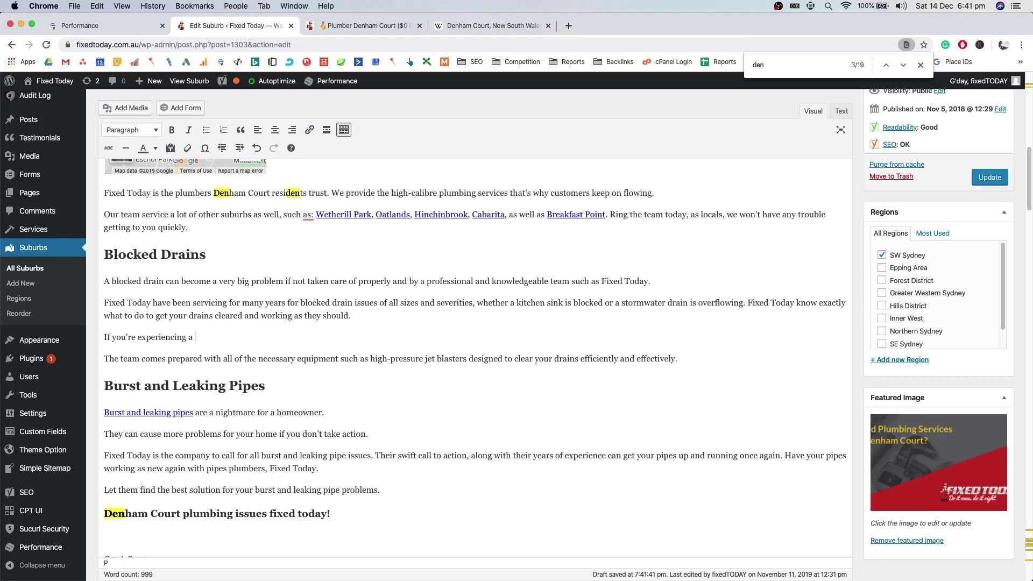
text(clogged drain, or backed up pipe )
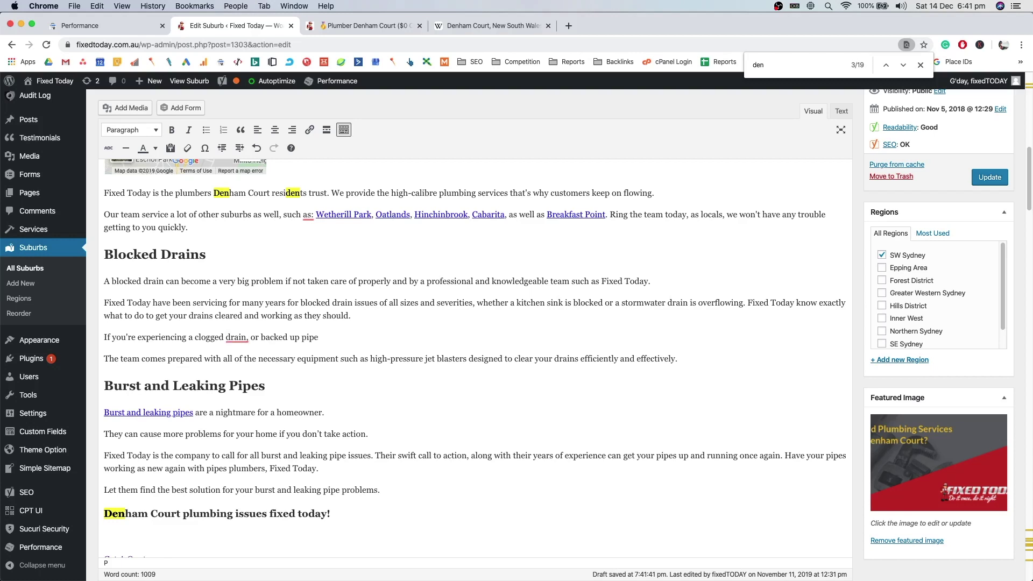
- Complete the clogged drain sentence with "our team of highly trained specialists can be at your door in no time."
text(our team of highly trained specialists can be at your)
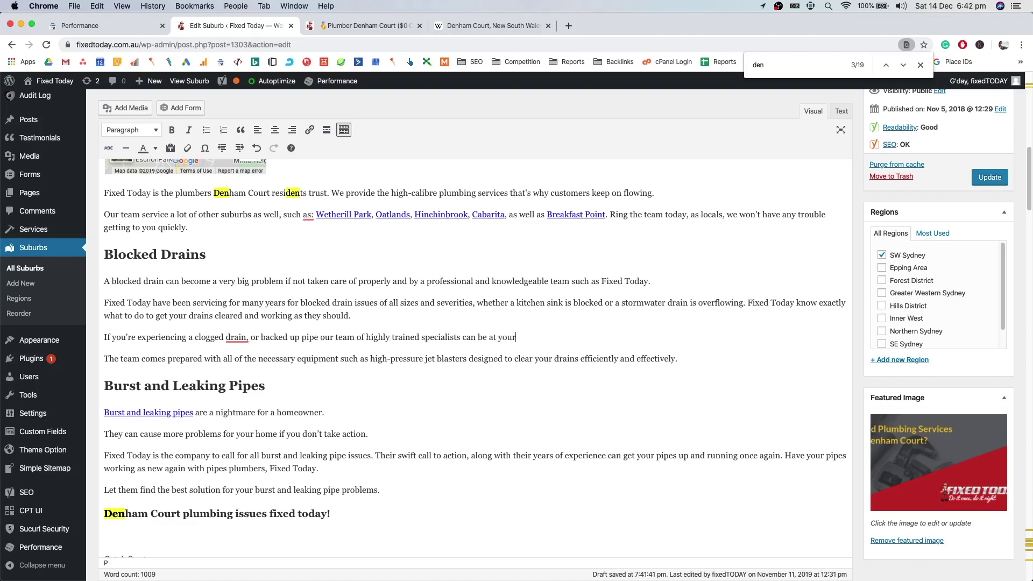
text( door in no time.)
double_click(207, 339)
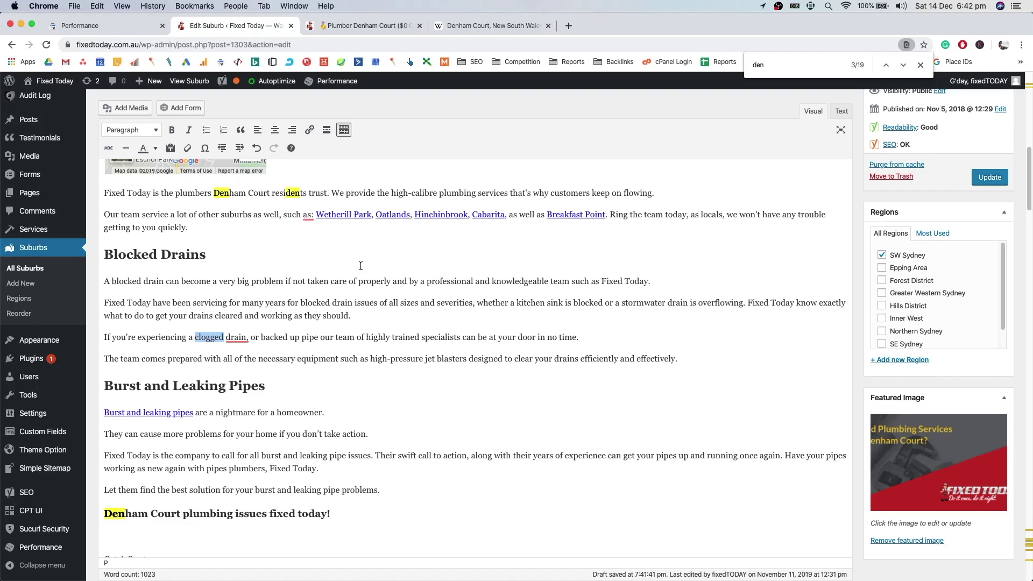
- Review the headings and text of the service sections from Burst and Leaking Pipes down to Roof and Gutter Leaks
scroll(361, 265, down, 1)
double_click(128, 372)
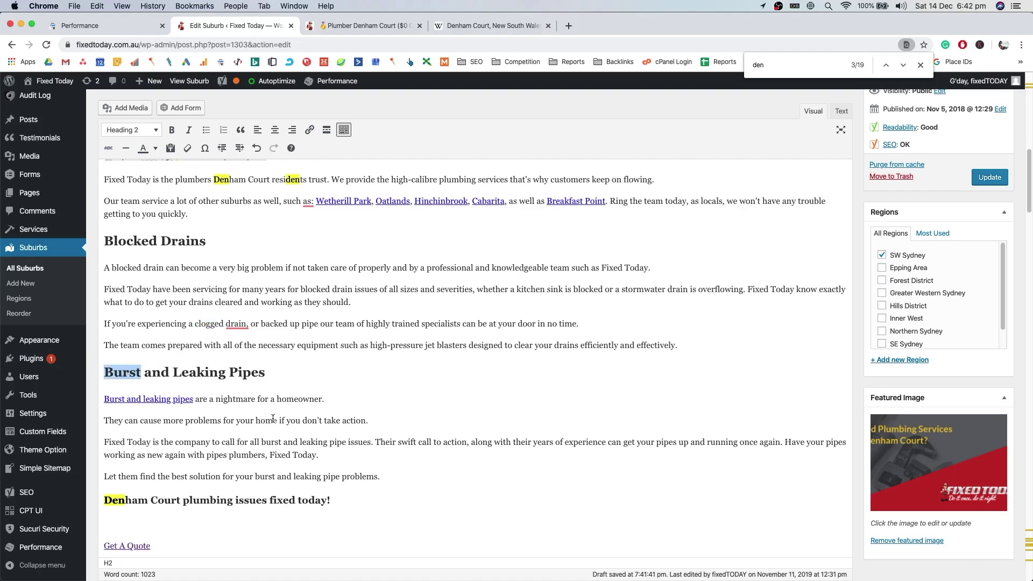
double_click(213, 372)
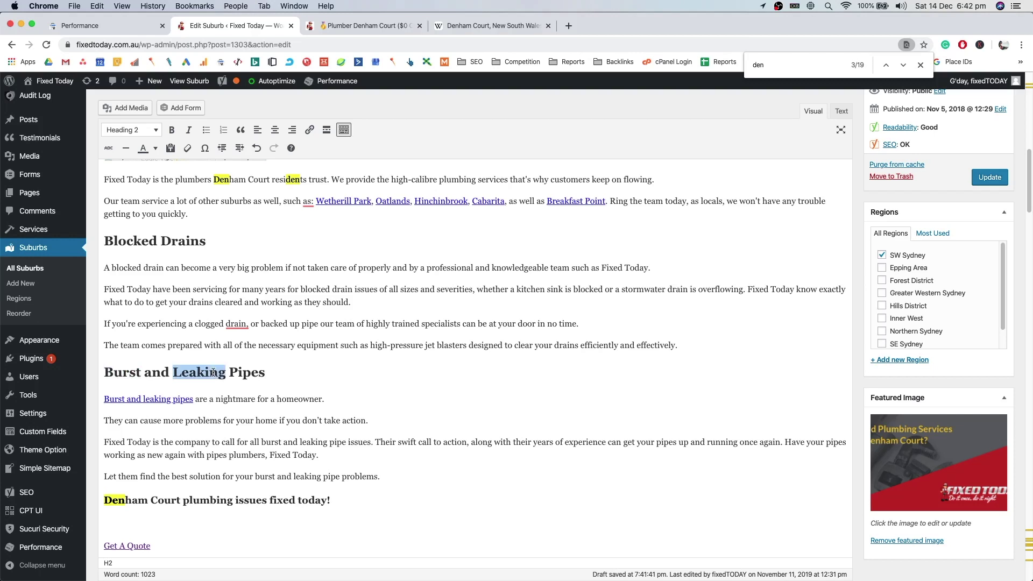
scroll(239, 381, down, 4)
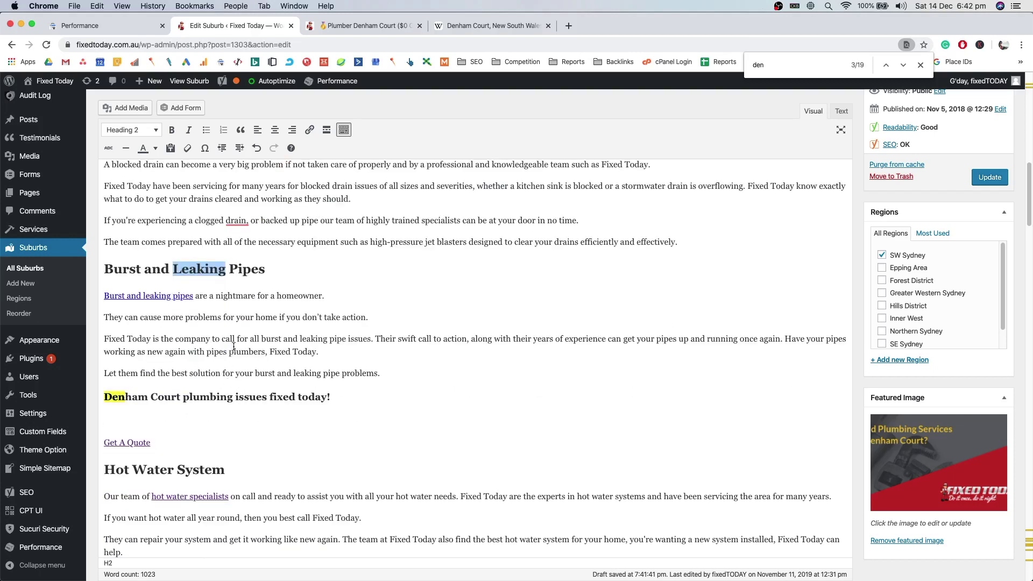
scroll(183, 328, down, 4)
double_click(146, 272)
triple_click(187, 270)
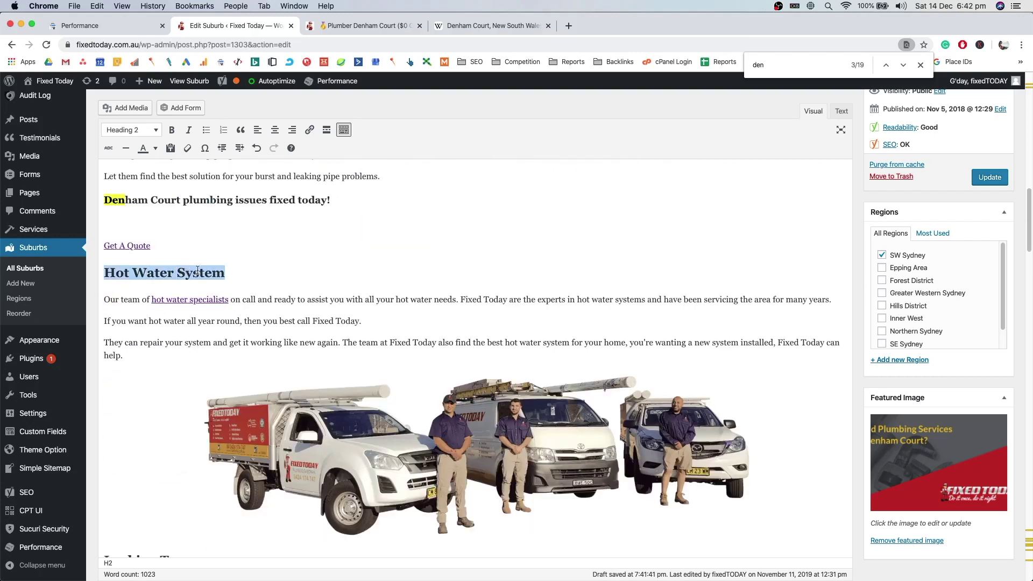
click(354, 323)
scroll(358, 323, down, 3)
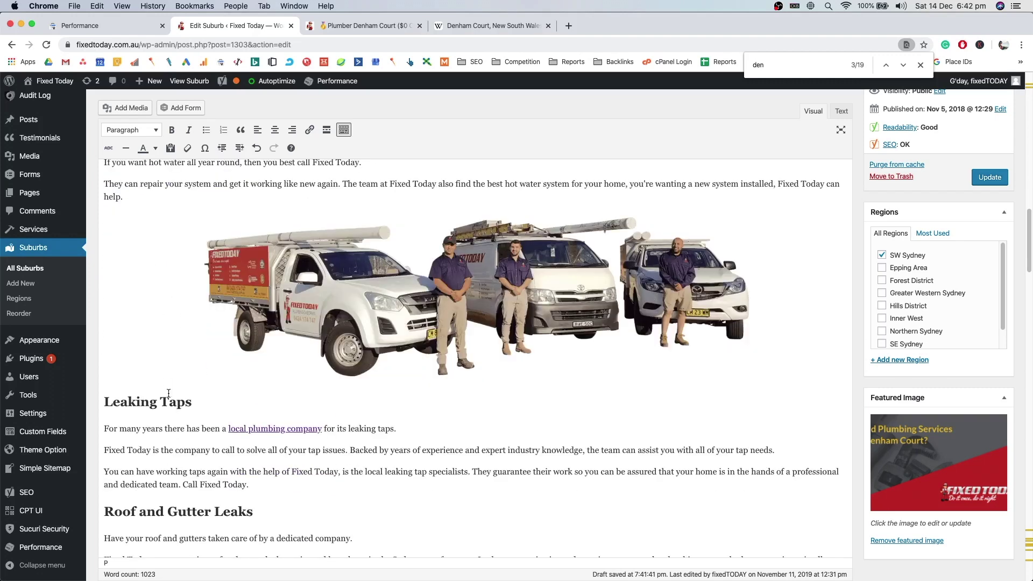
scroll(186, 404, down, 1)
scroll(173, 391, down, 4)
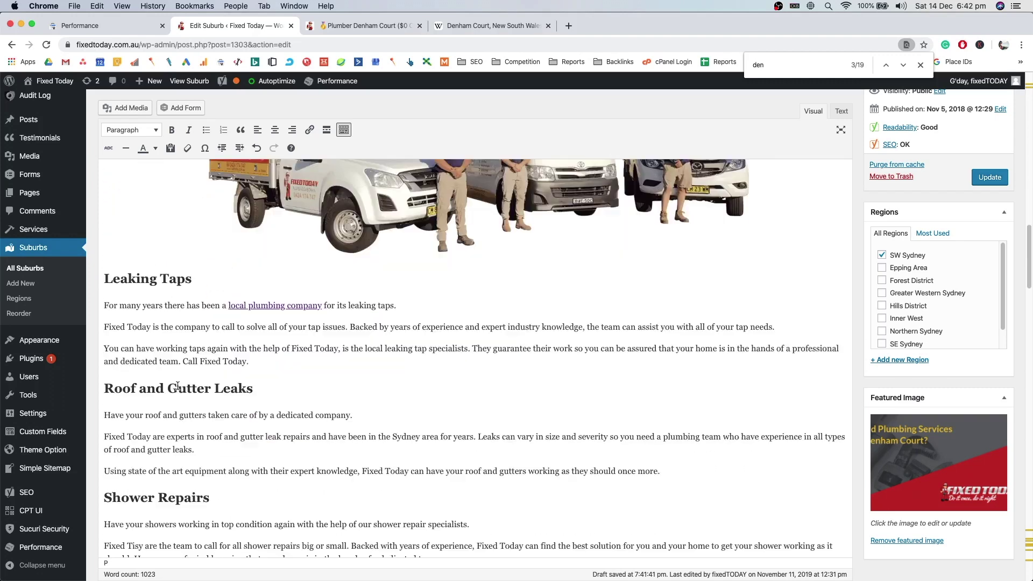
- Review the headings and text of the service sections from Roof and Gutter Leaks down to Water Filters
drag(104, 388, 255, 388)
scroll(256, 385, down, 6)
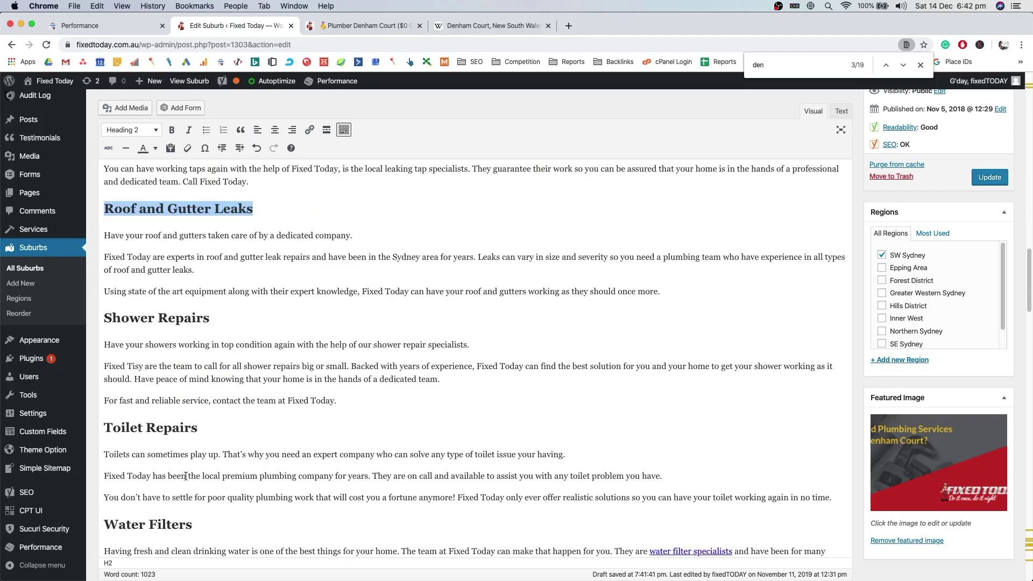
scroll(194, 473, down, 7)
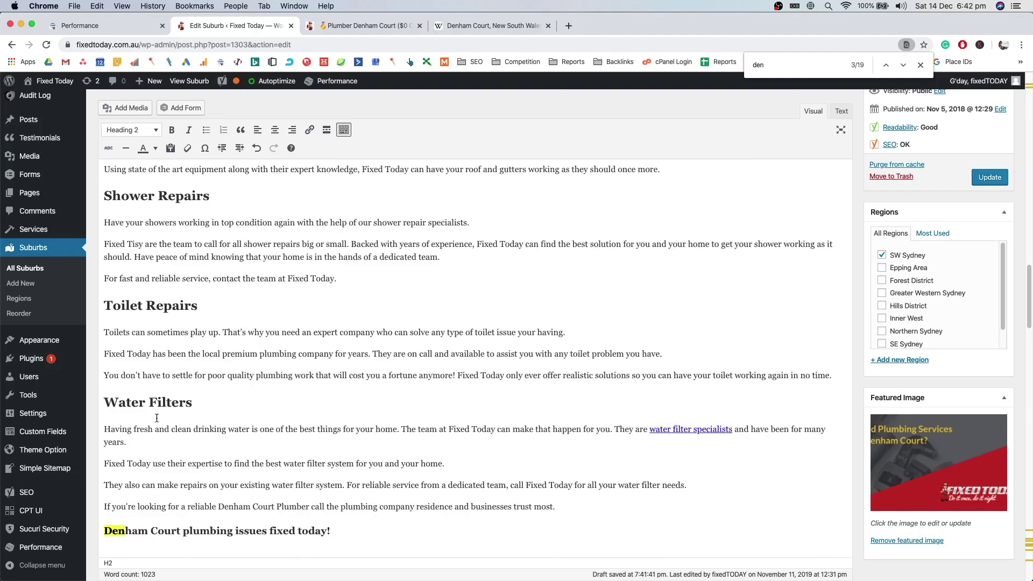
scroll(161, 436, up, 10)
scroll(178, 433, up, 10)
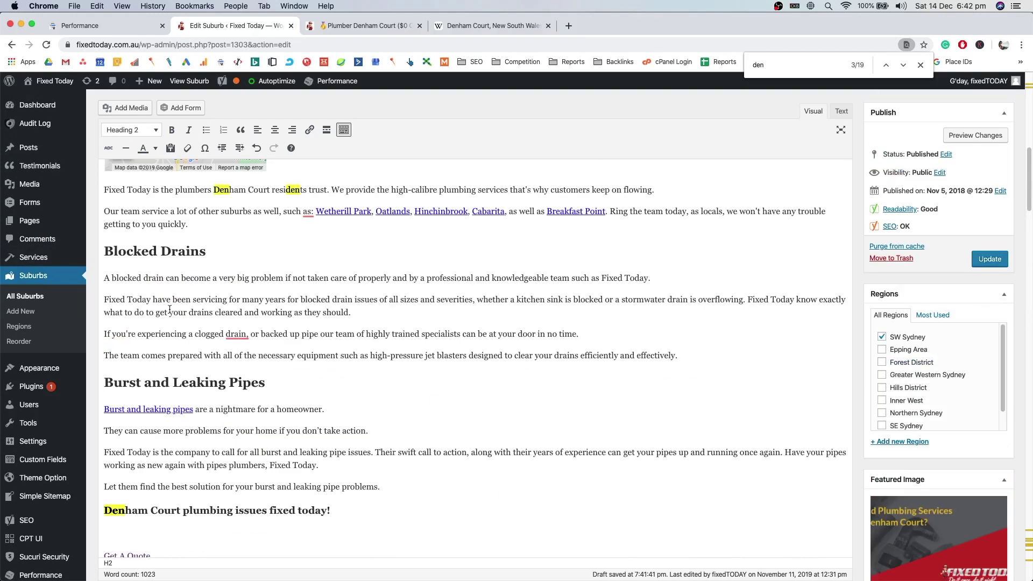
- Look up "leaking synonym" on Google using the word from the Burst and Leaking Pipes heading, and expand the full list of similar words
scroll(165, 476, down, 1)
click(201, 389)
double_click(206, 369)
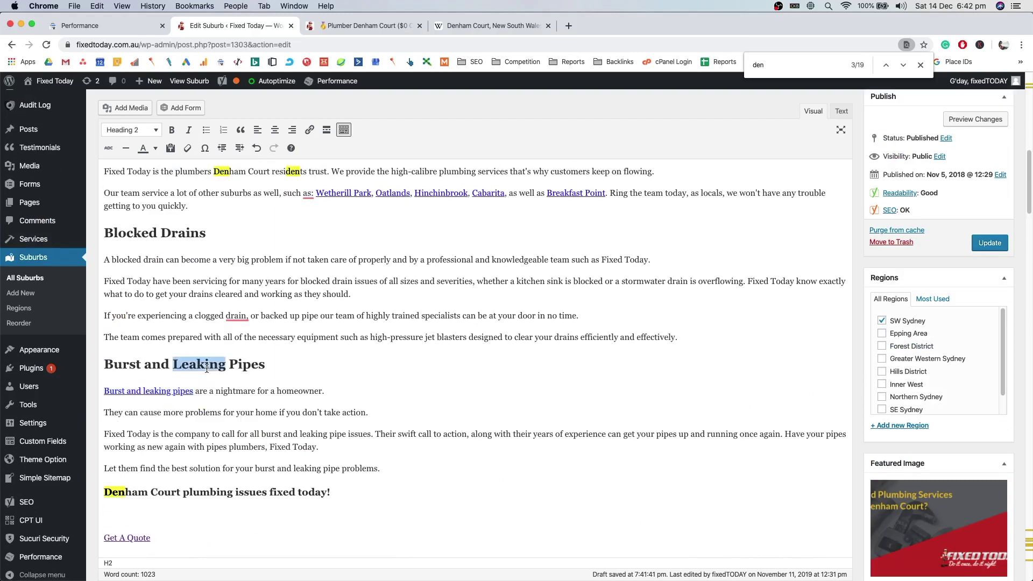
key(super+c)
key(super+t)
key(super+v)
text(sy)
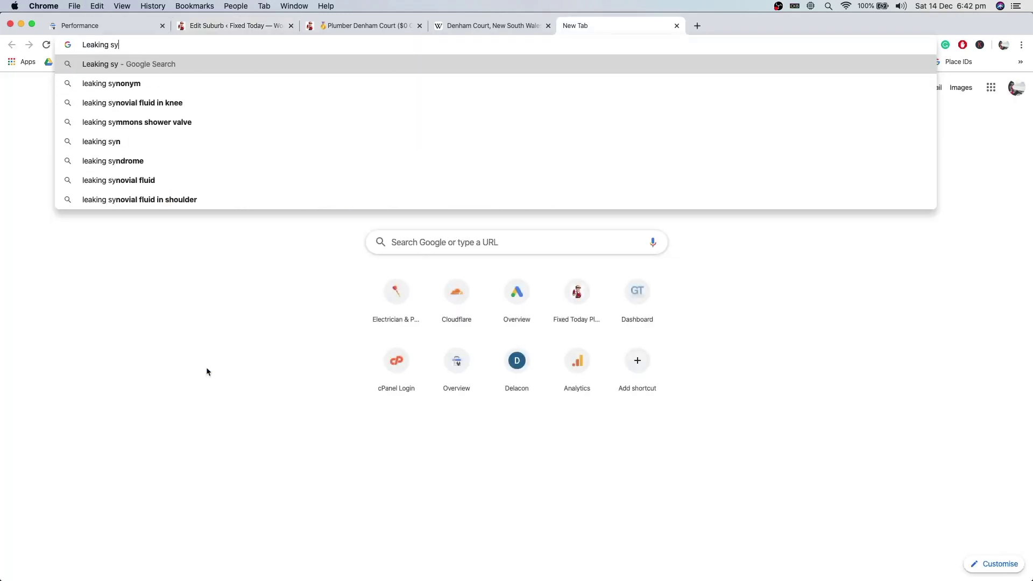
key(Down)
key(Return)
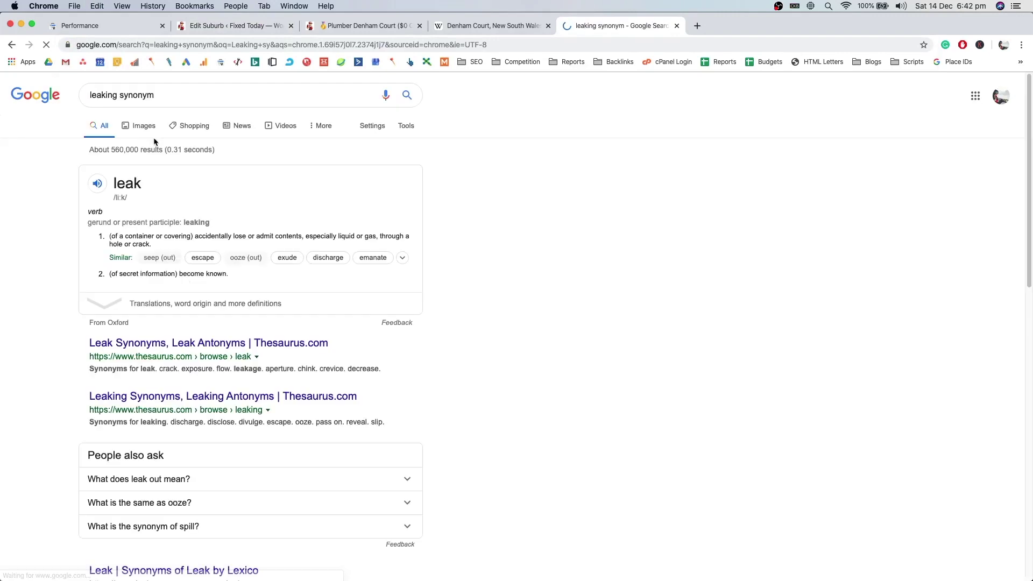
click(134, 303)
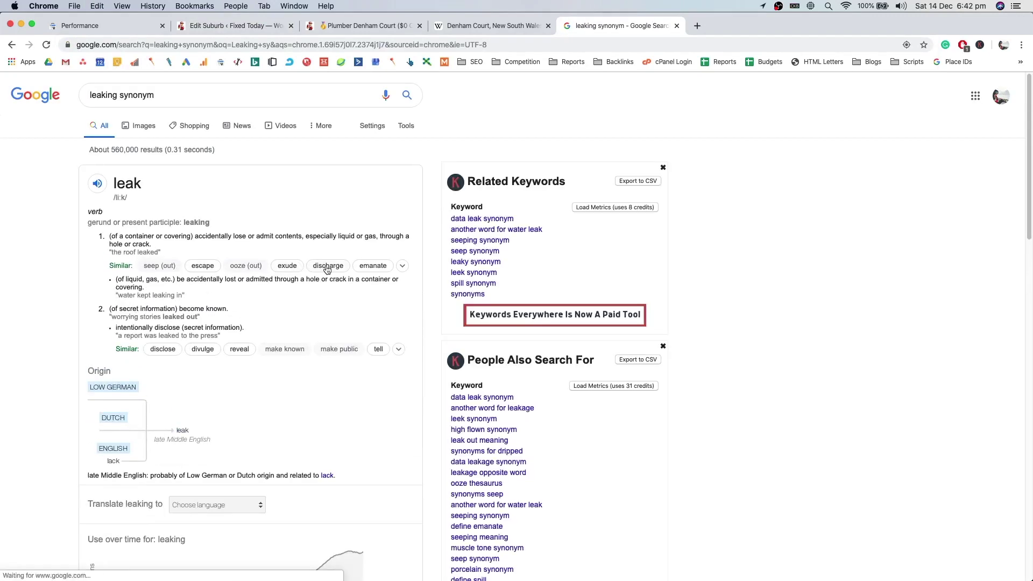
click(402, 265)
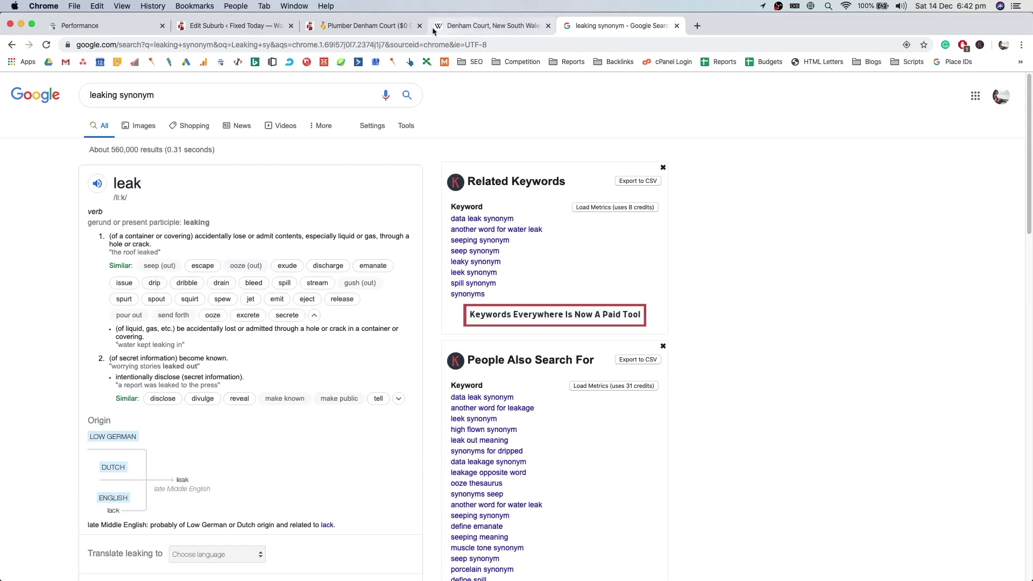
- Return to the Denham Court editor, examine the page's content and heading tags in HTML view, and go back to the visual view
click(452, 28)
click(236, 26)
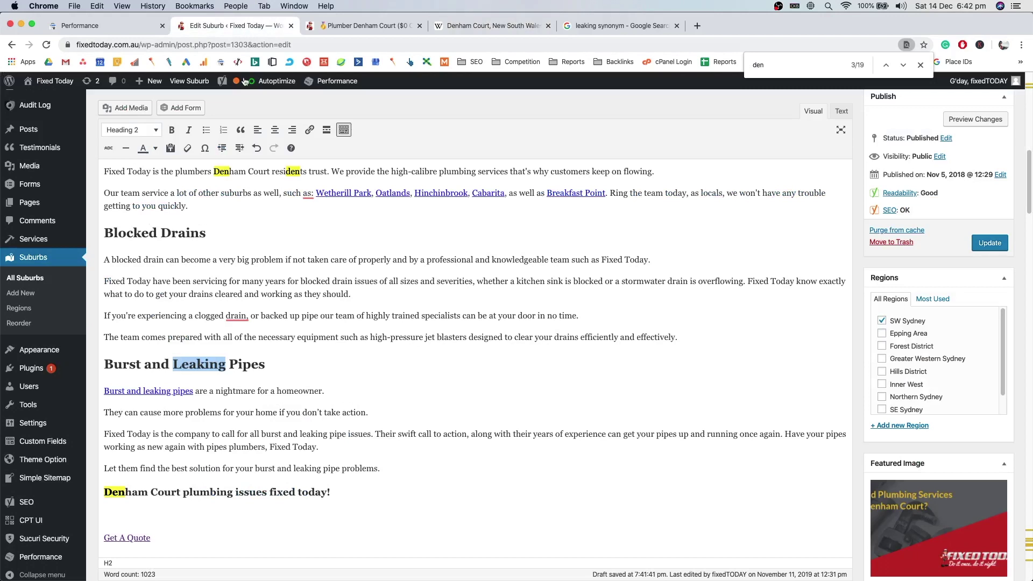
click(305, 321)
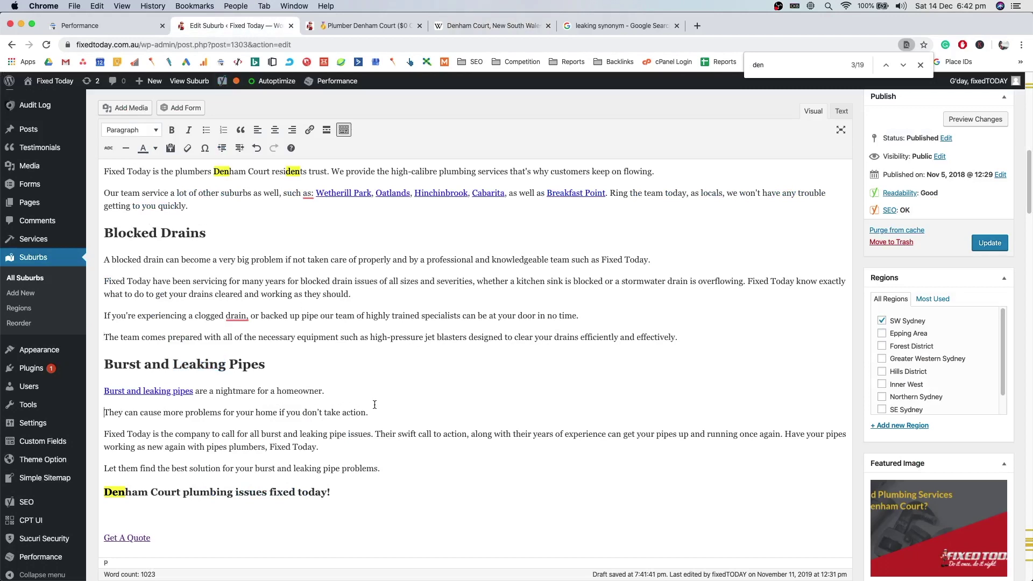
scroll(382, 425, up, 3)
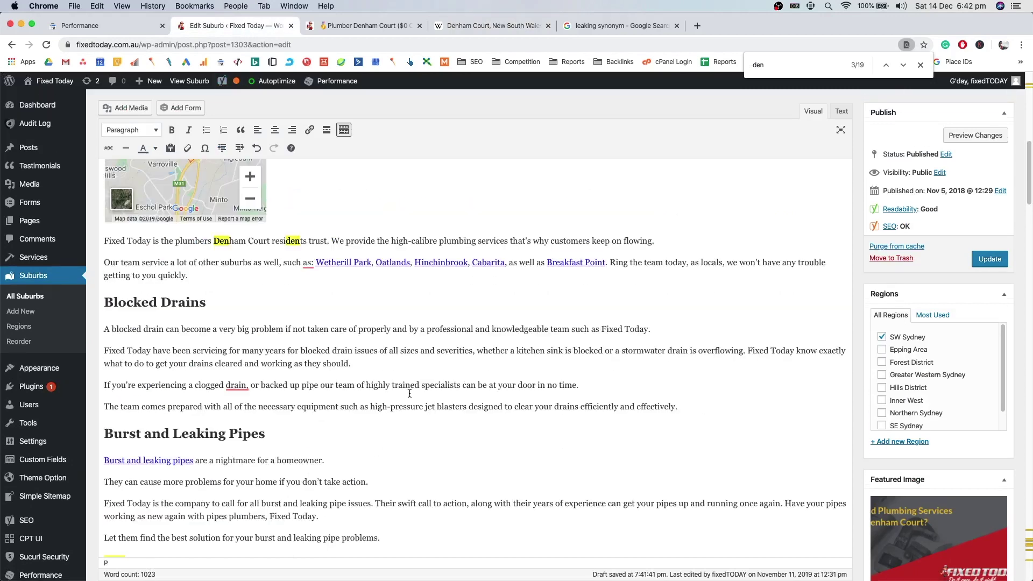
scroll(266, 358, up, 10)
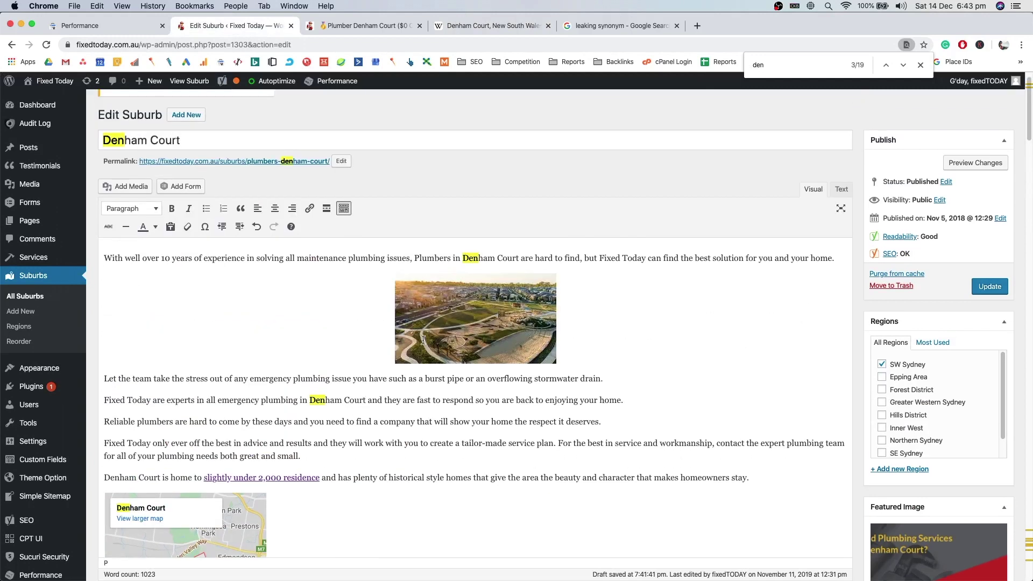
click(841, 189)
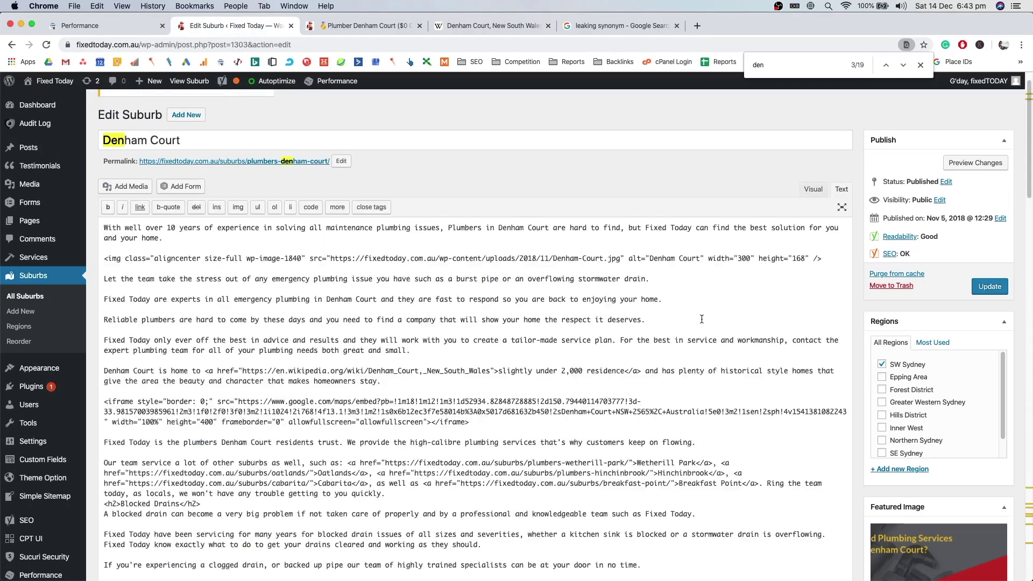
scroll(700, 322, down, 5)
scroll(701, 320, up, 10)
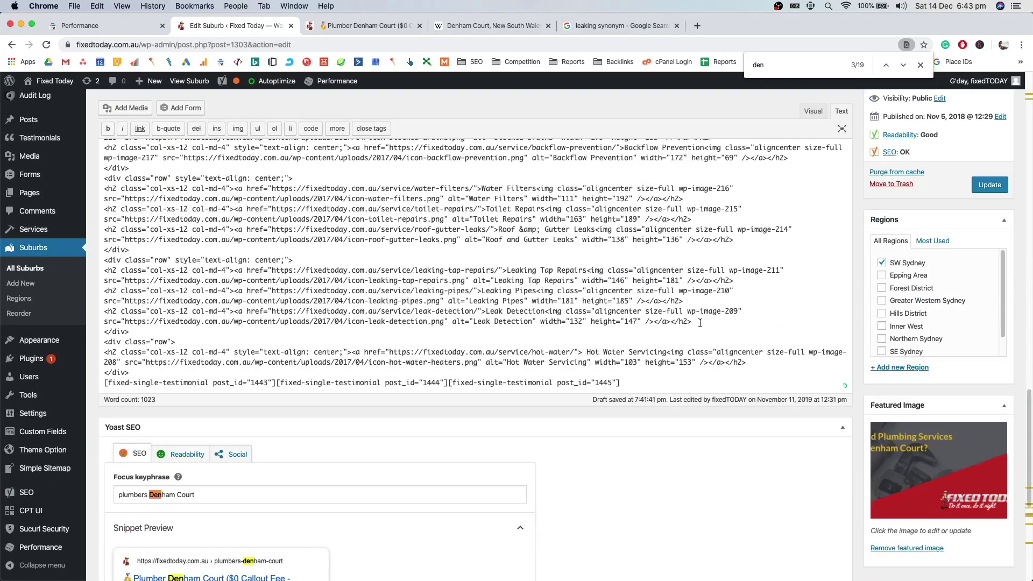
scroll(701, 323, up, 4)
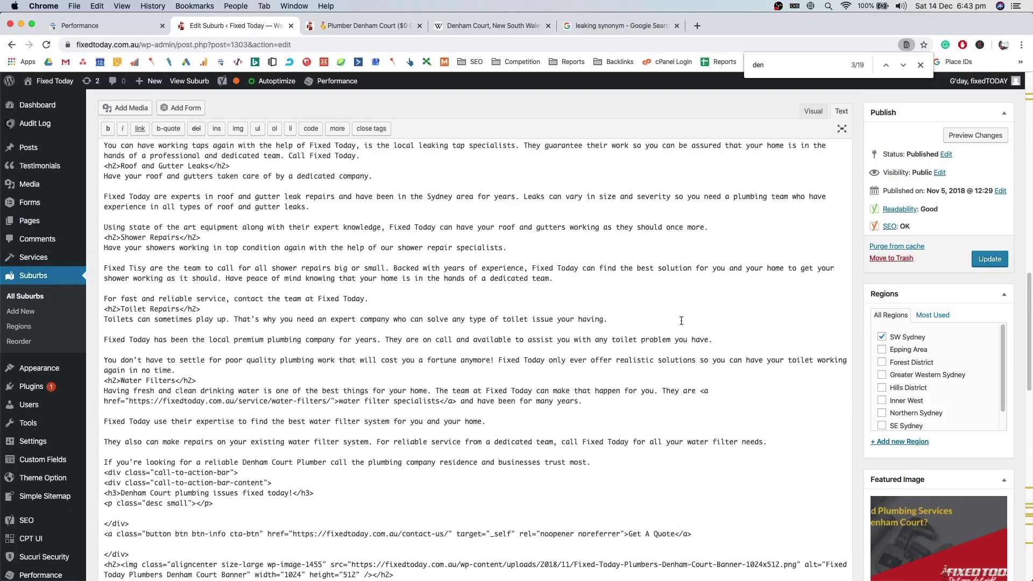
scroll(662, 290, up, 10)
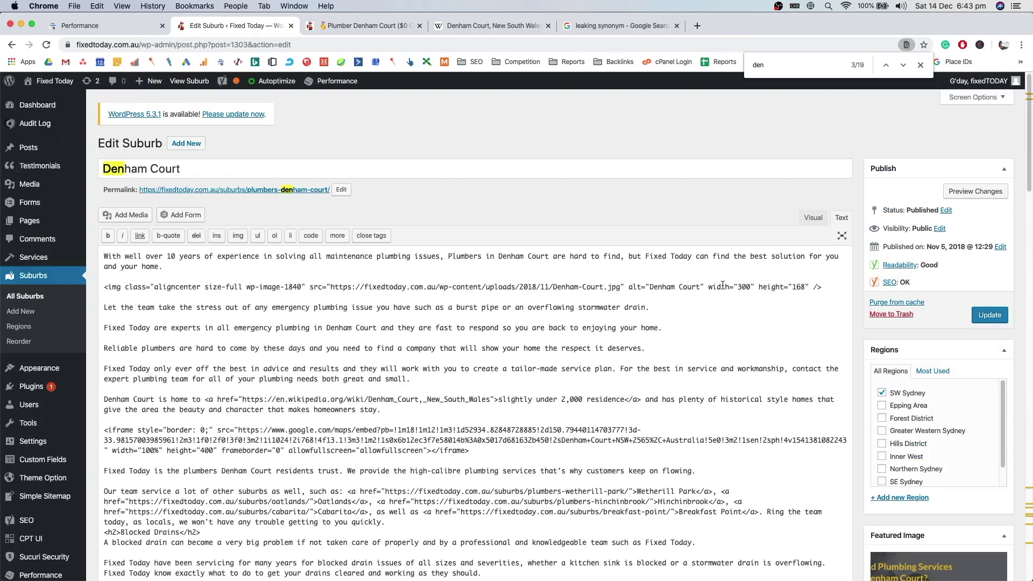
click(812, 219)
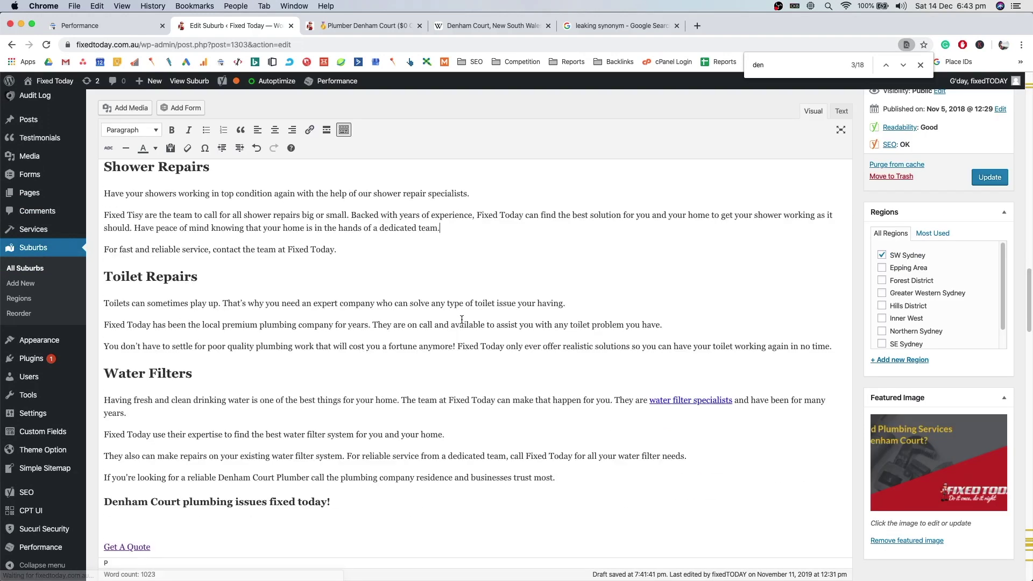
scroll(320, 378, up, 10)
scroll(320, 378, up, 15)
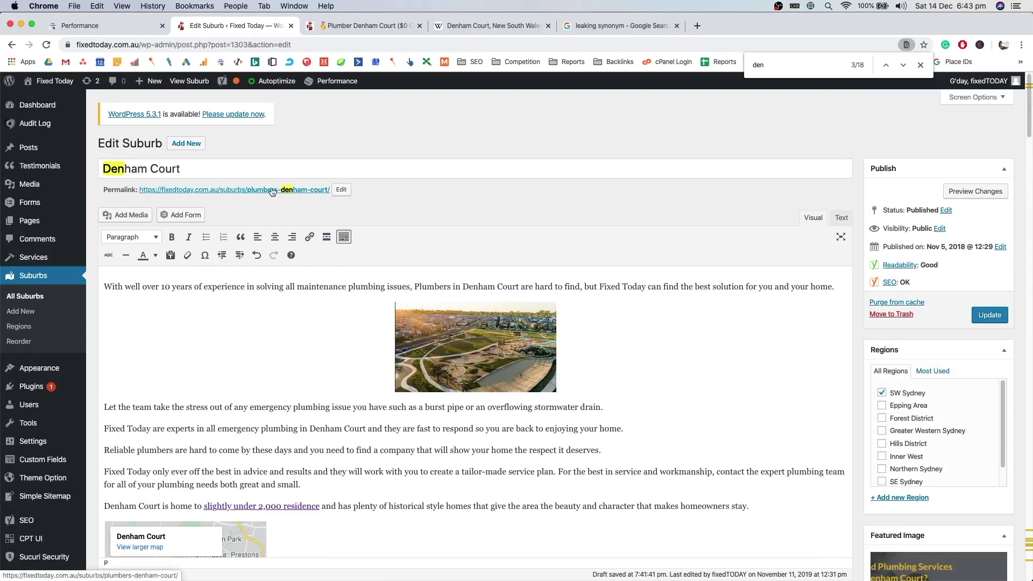
- Check the Denham Court page's query list in Search Console for keywords the page text should cover
double_click(224, 169)
click(121, 27)
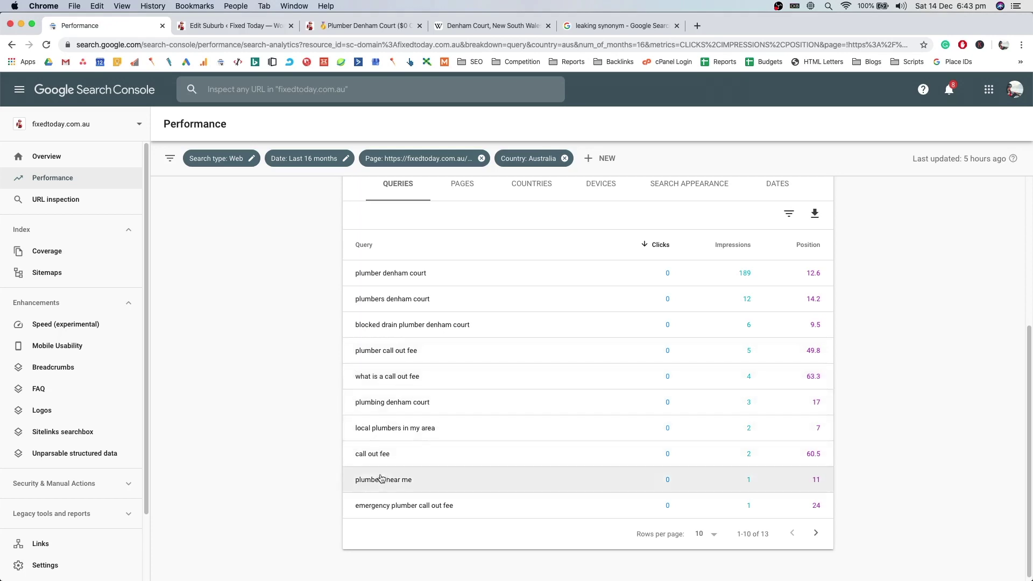
drag(351, 512, 296, 479)
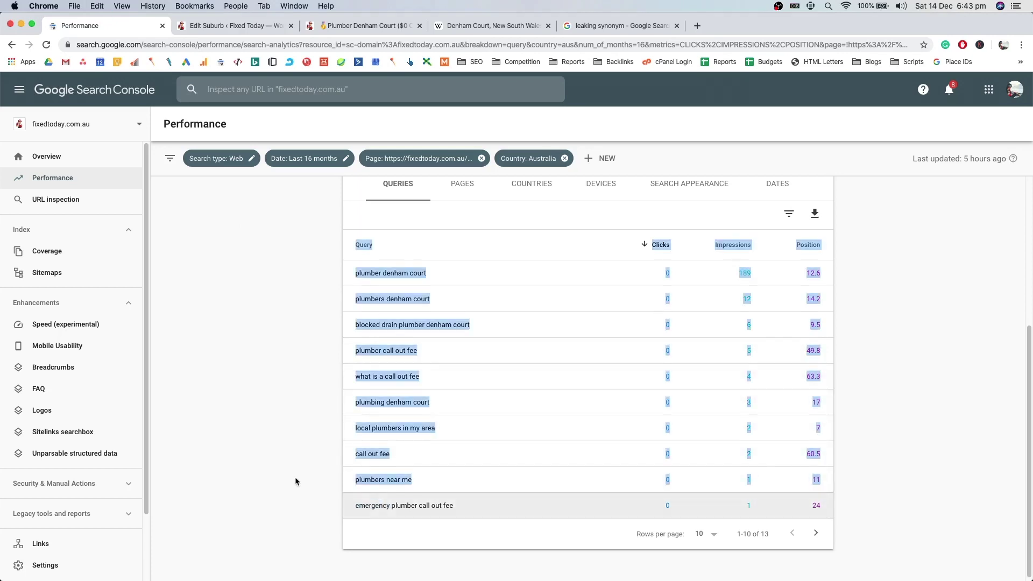
click(295, 479)
- Find "emergency" in the Denham Court page and replace it with "urgent" in the sentence about taking the stress out of plumbing issues
click(237, 25)
key(super+f)
text(emergency)
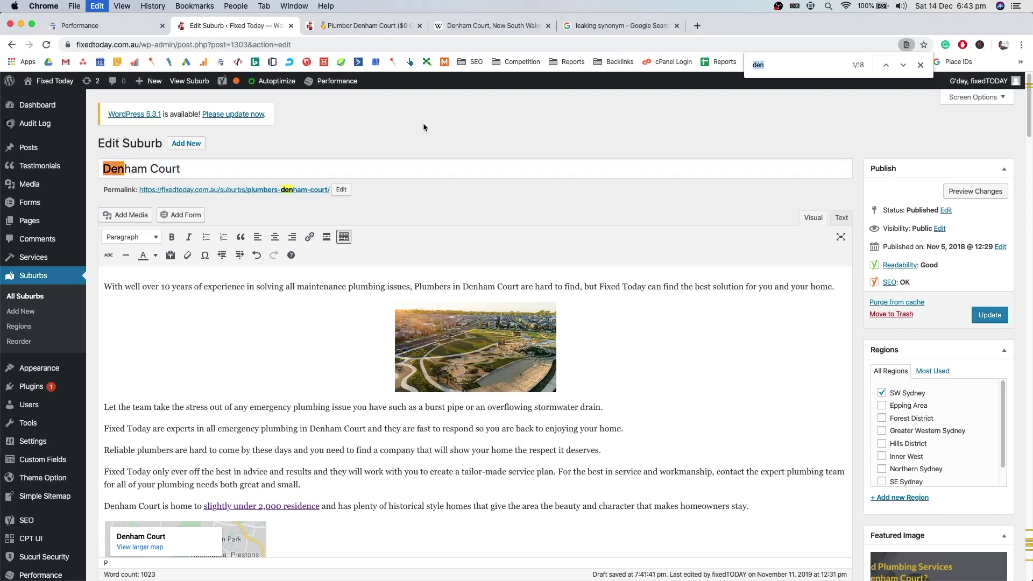
key(Return)
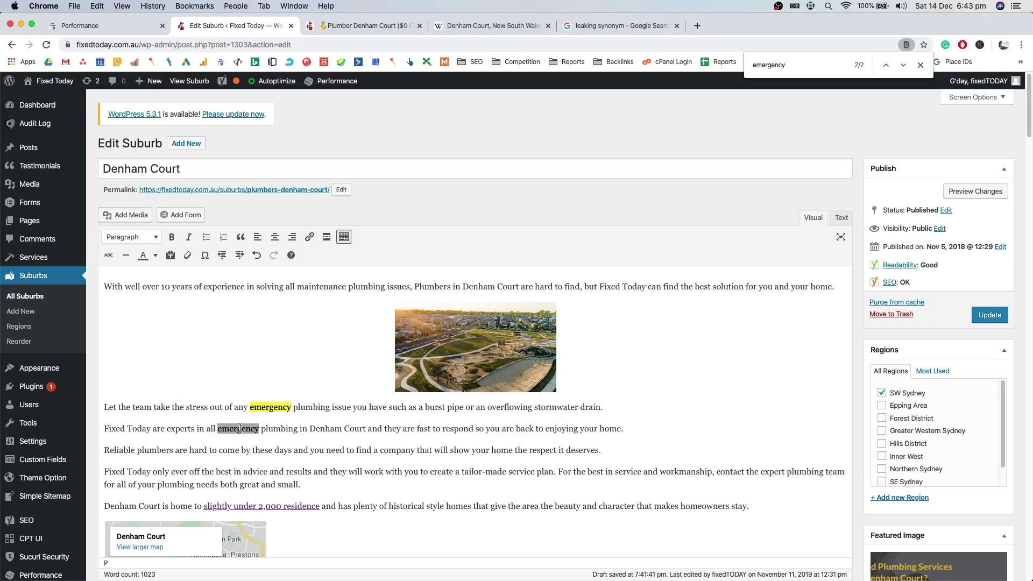
right_click(280, 415)
click(273, 408)
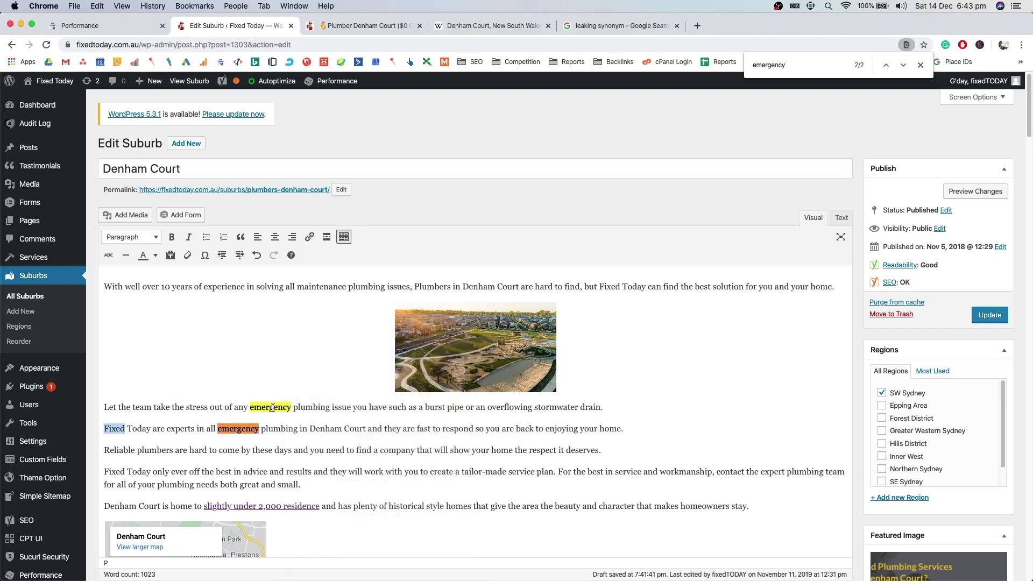
text(urgent)
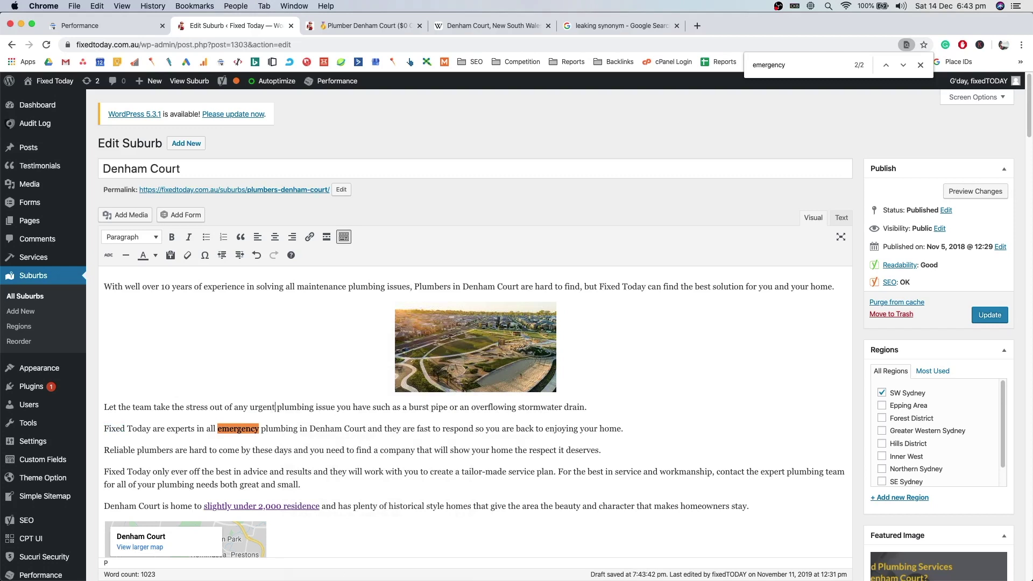
- Below the emergency plumbing paragraph, start a new one: "We understand needing a plumber ASAP, your plumbing need"
click(627, 426)
key(Return)
text(We iu)
key(BackSpace)
text(understand )
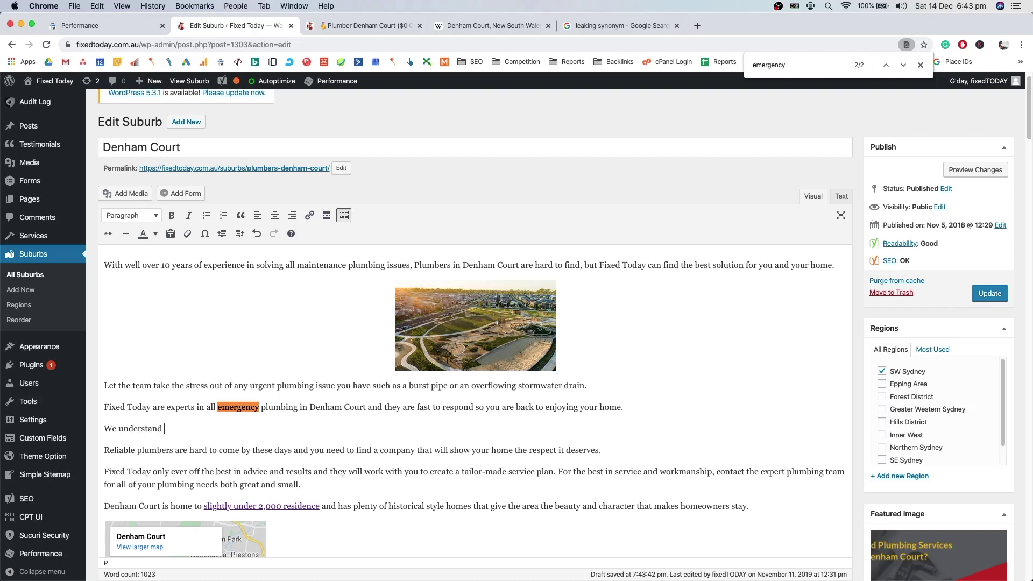
text(needing a plumber ASAP, your plumbing need)
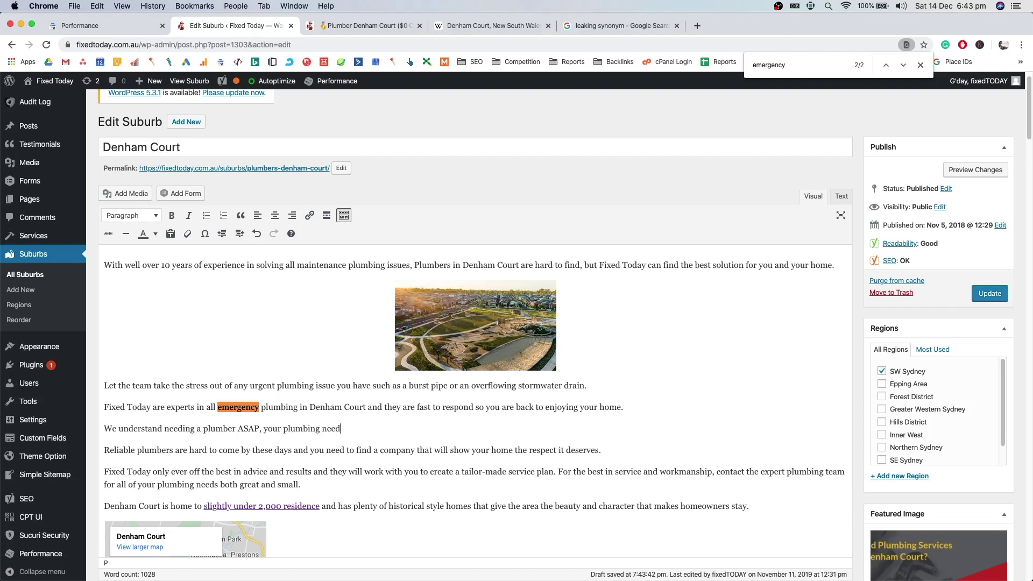
- Replace the words after "ASAP," in the new paragraph with "a burst pipe required immediate"
key(BackSpace)
key(BackSpace)
key(BackSpace)
key(BackSpace)
key(BackSpace)
key(BackSpace)
key(BackSpace)
key(BackSpace)
key(BackSpace)
key(BackSpace)
key(BackSpace)
key(BackSpace)
key(BackSpace)
key(BackSpace)
key(BackSpace)
key(BackSpace)
key(BackSpace)
key(BackSpace)
text(a burst pipe required immediate)
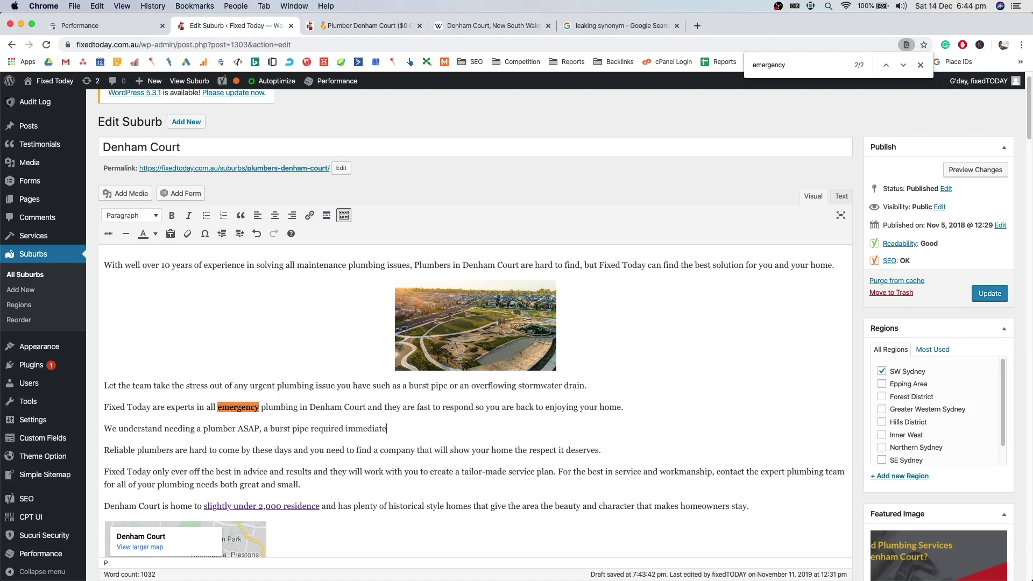
- Complete the new paragraph with "attention, we're locals and can be at your door within moments."
text( attention, we're locals)
key(BackSpace)
key(BackSpace)
text(a)
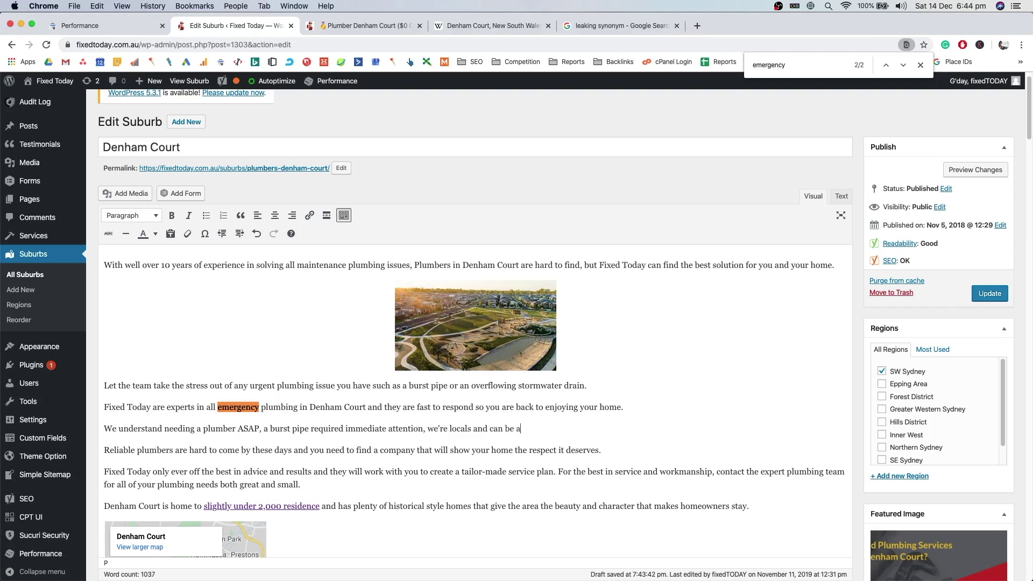
text(nd ban be at your door within moments.)
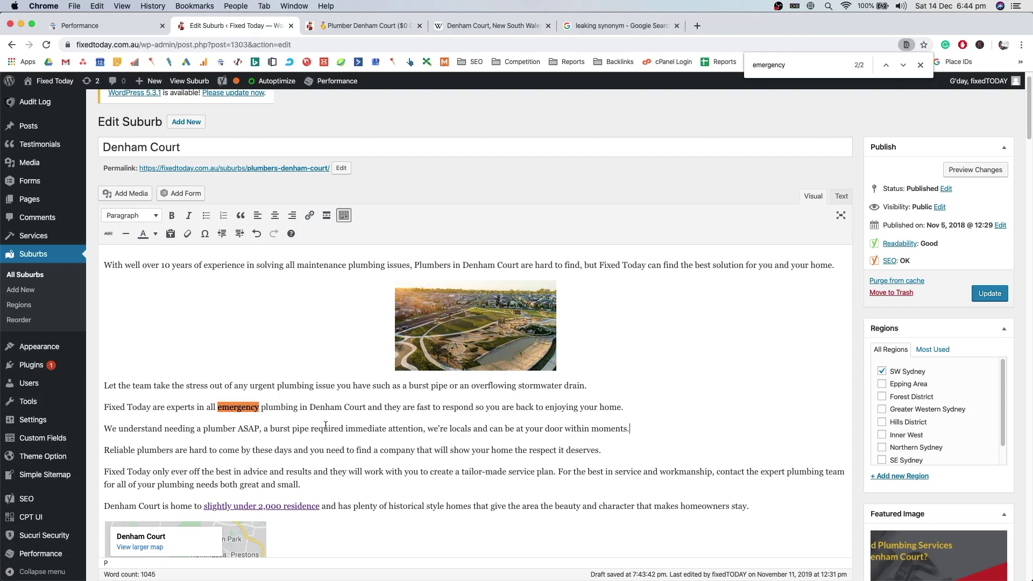
- Review the urgency variations "ASAP", "immediate" and "emergency" in the introductory paragraphs
double_click(244, 429)
double_click(350, 429)
double_click(245, 410)
scroll(460, 293, up, 1)
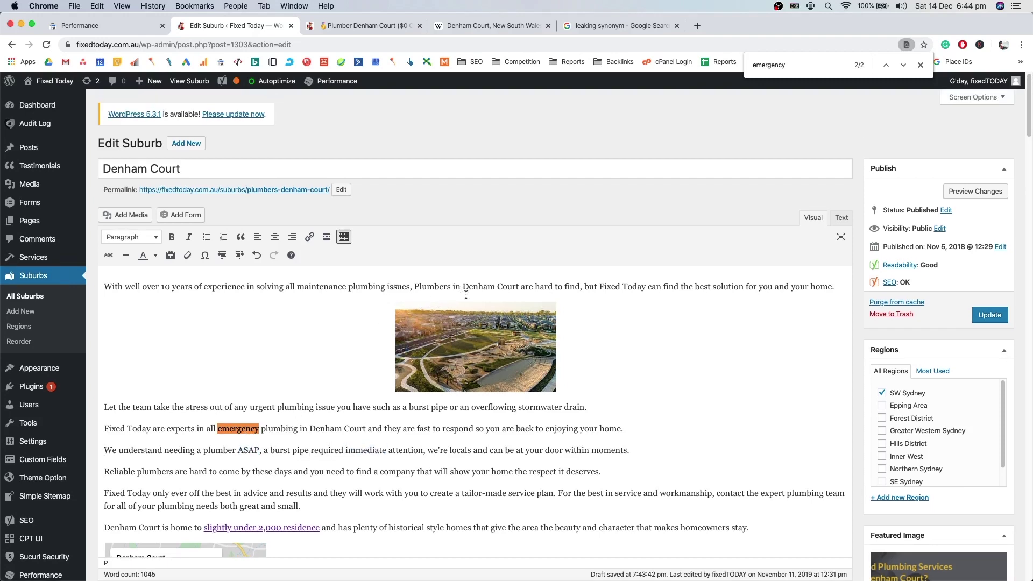
- Remove the page filter from the Search Console performance report
click(136, 29)
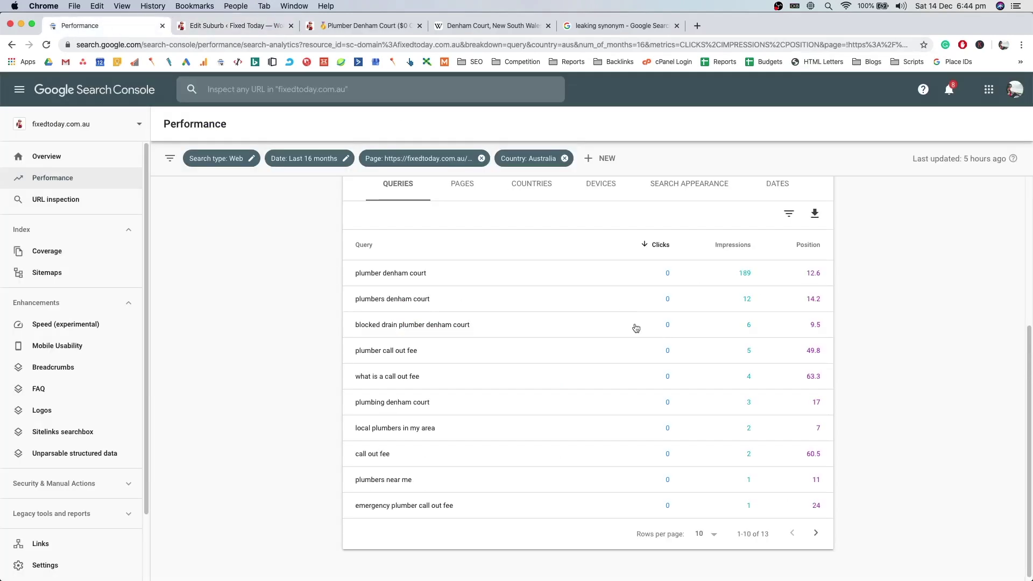
scroll(460, 247, up, 3)
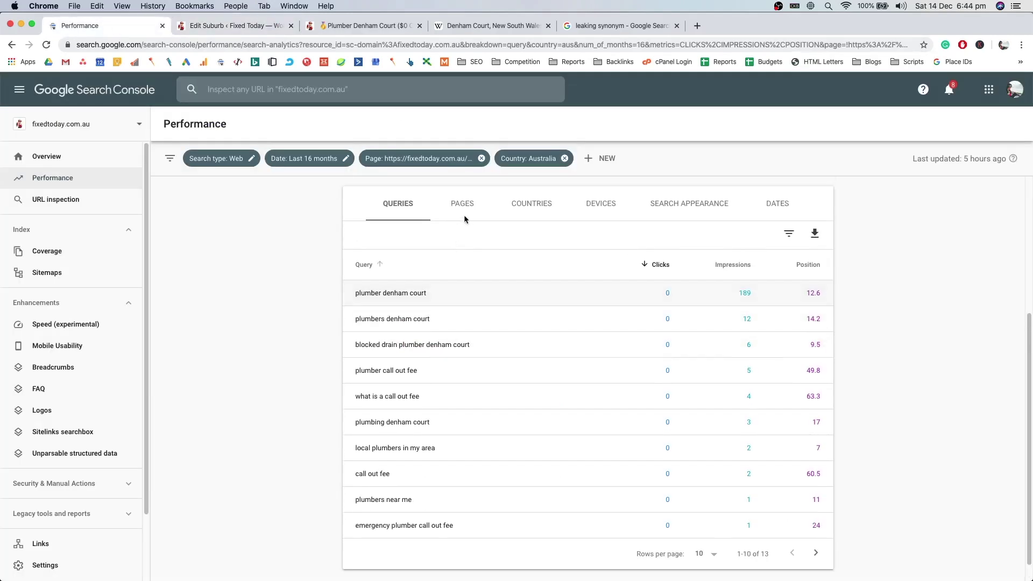
click(482, 158)
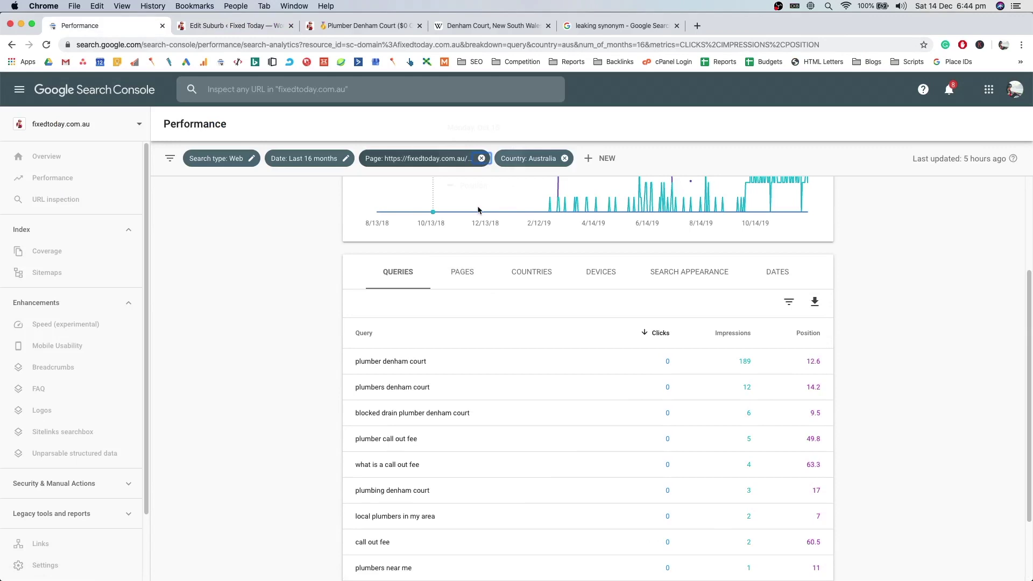
- Update the published Denham Court page in WordPress and return to the Search Console report
click(207, 26)
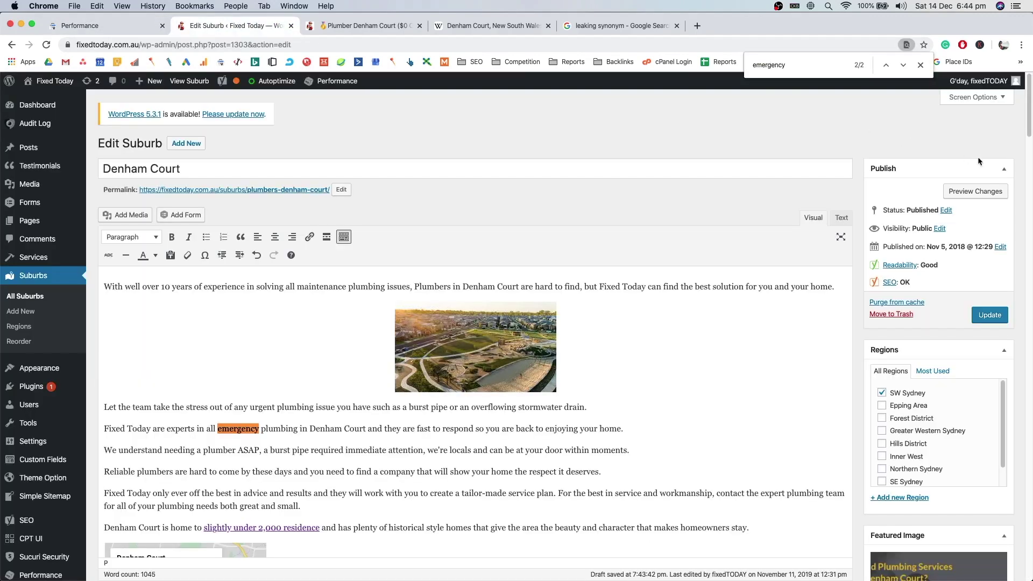
click(990, 315)
key(ctrl+shift+Tab)
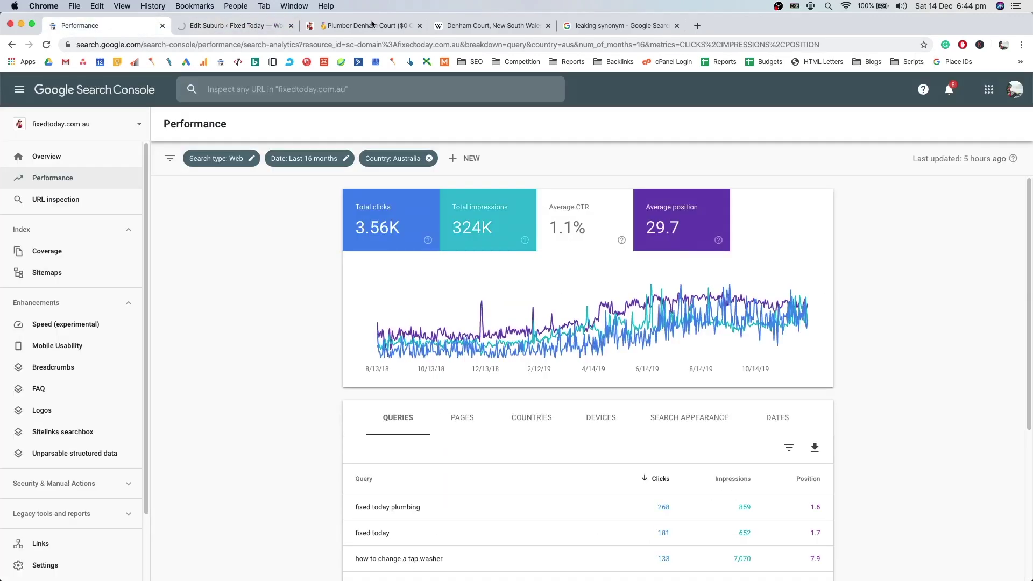
- Break the performance report down by page and increase the number of rows shown per page
scroll(830, 200, down, 3)
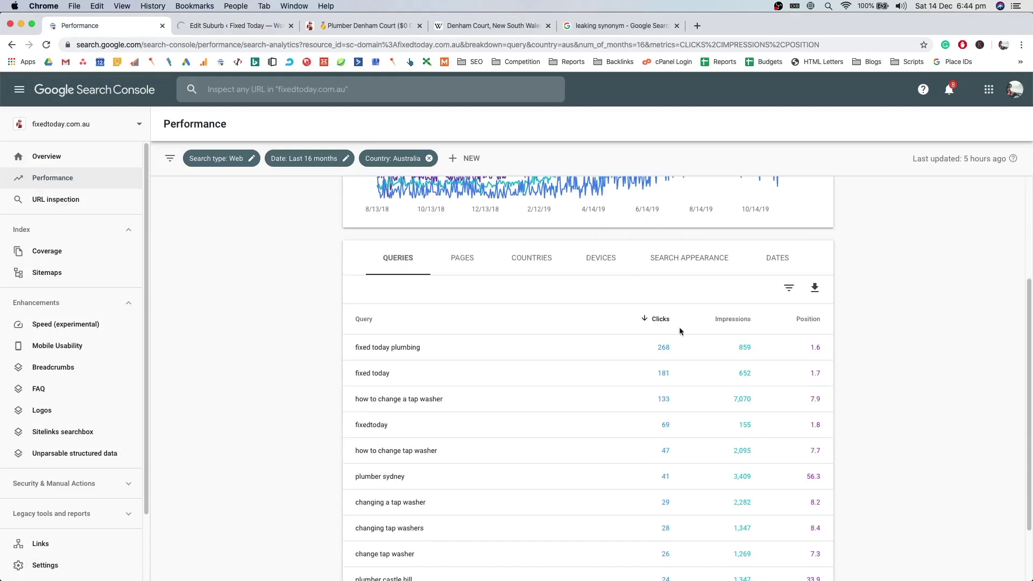
click(520, 251)
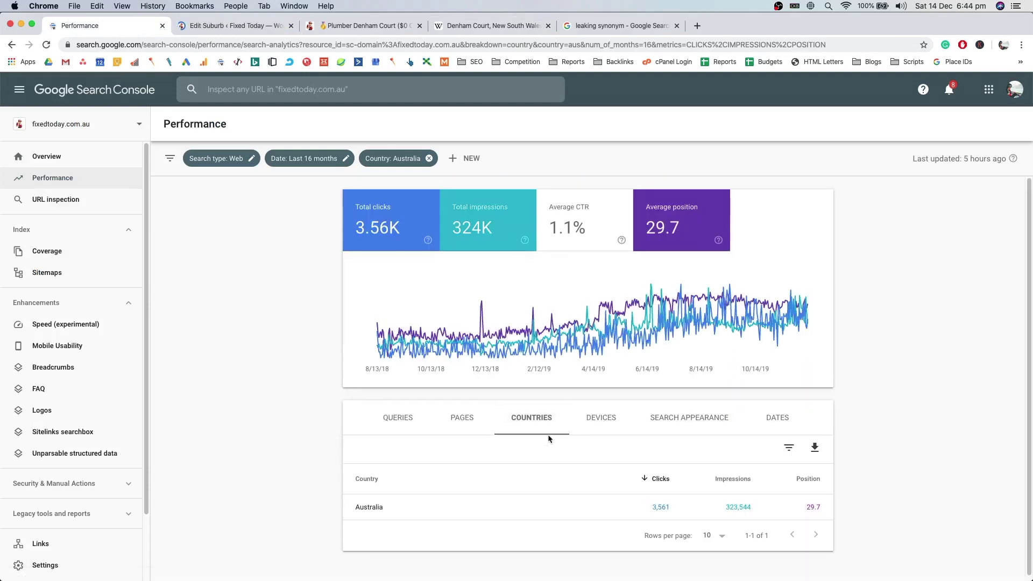
click(420, 425)
click(464, 424)
scroll(539, 392, down, 5)
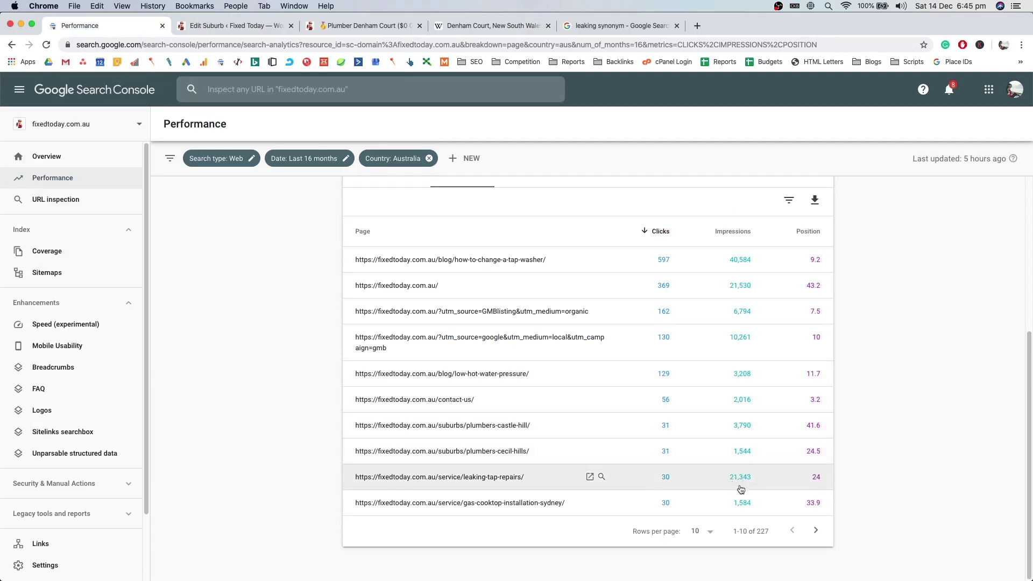
click(701, 532)
click(697, 563)
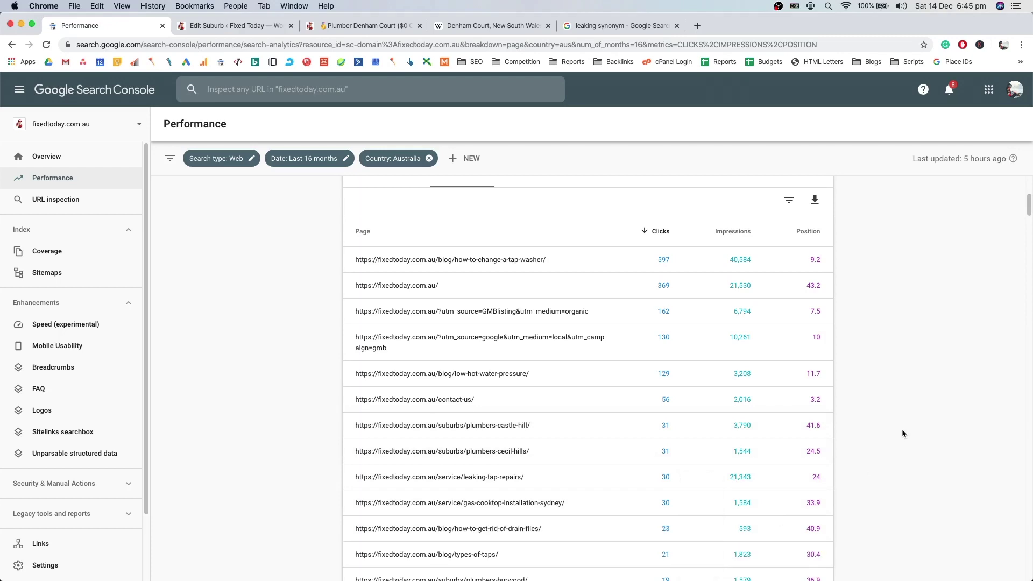
- Compare the pages' clicks, impressions and positions, and filter the report to the suburbs/plumbers-burwood page
scroll(902, 427, down, 4)
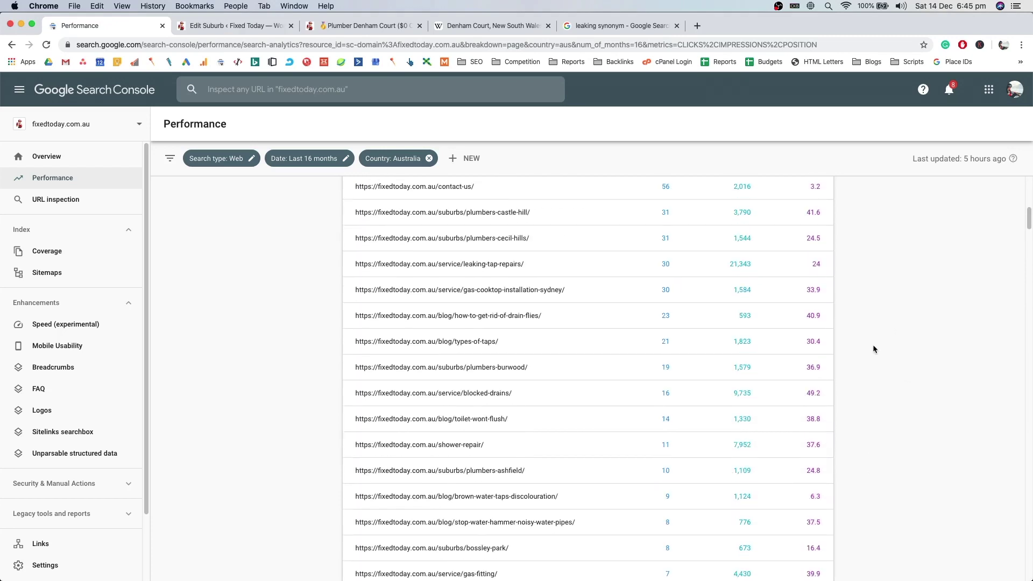
scroll(873, 348, up, 6)
scroll(291, 199, down, 1)
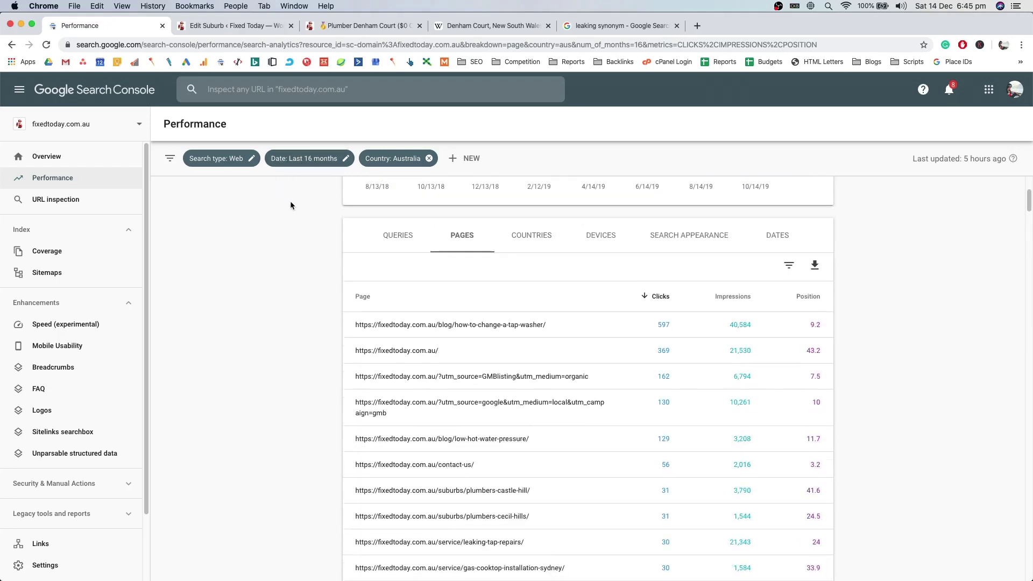
scroll(747, 244, down, 3)
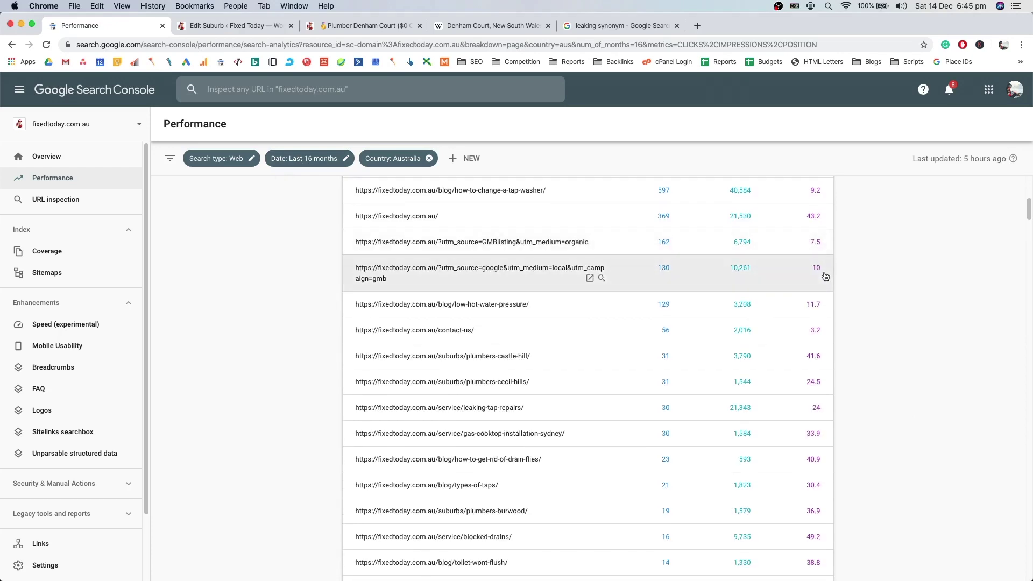
scroll(816, 422, down, 1)
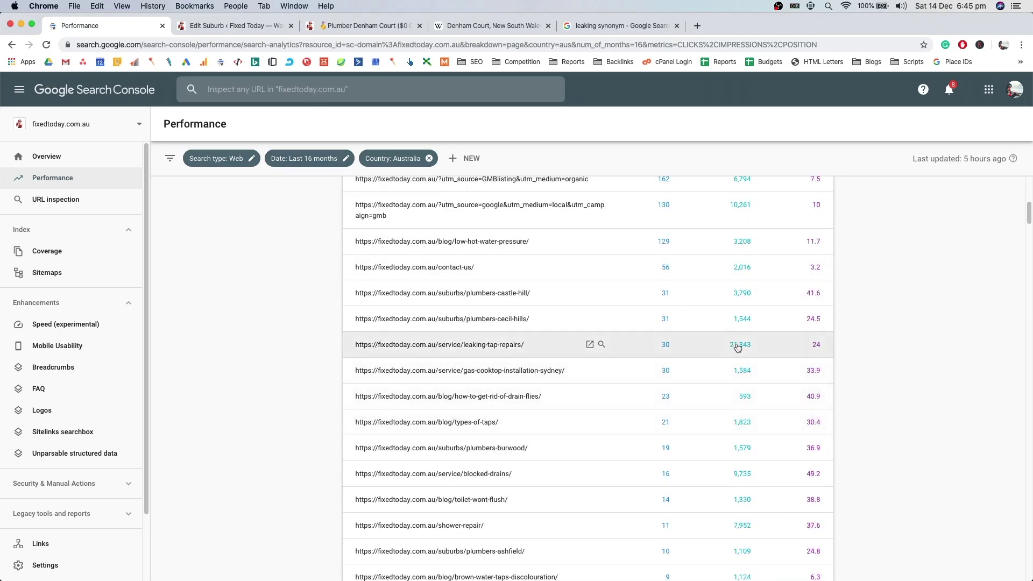
scroll(745, 487, down, 1)
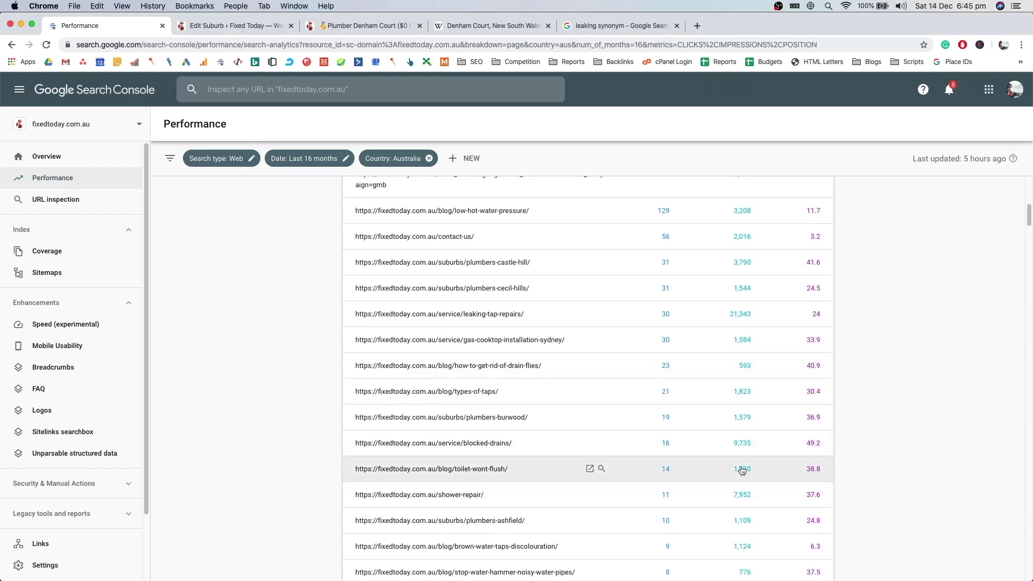
click(698, 422)
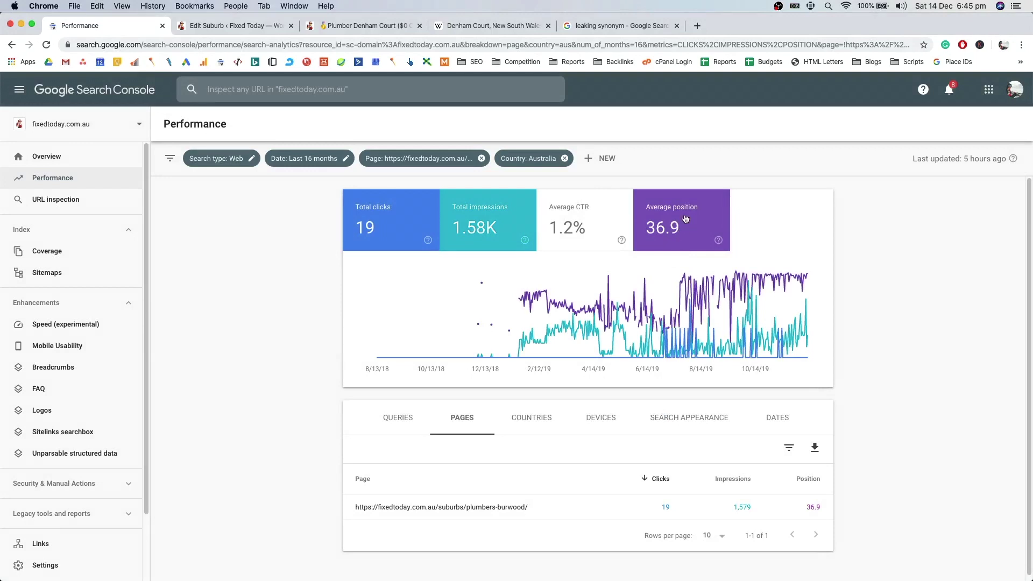
- List the search queries for the Burwood page with more rows shown per page
click(398, 419)
scroll(490, 431, down, 5)
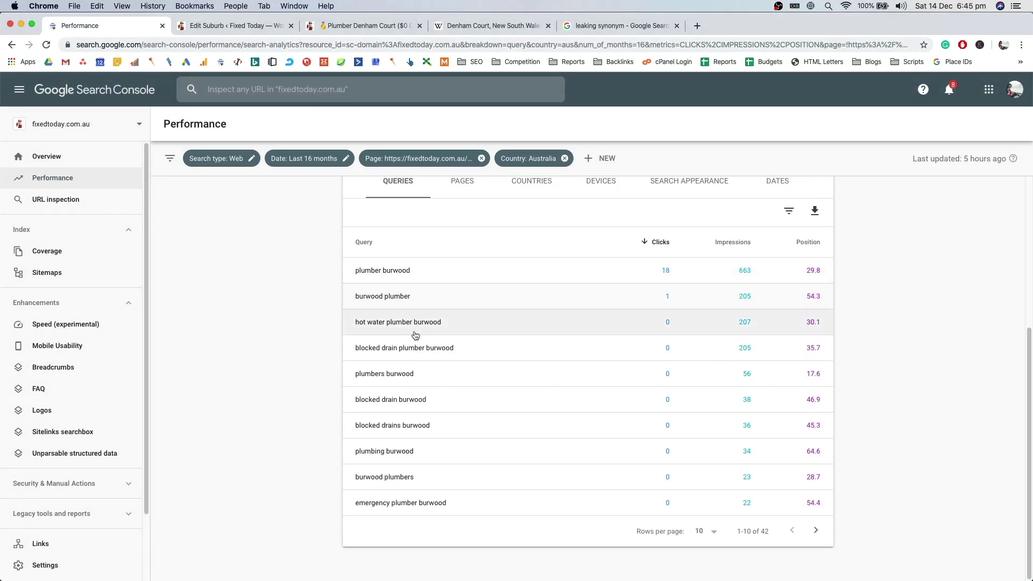
click(706, 532)
click(700, 565)
scroll(270, 395, down, 3)
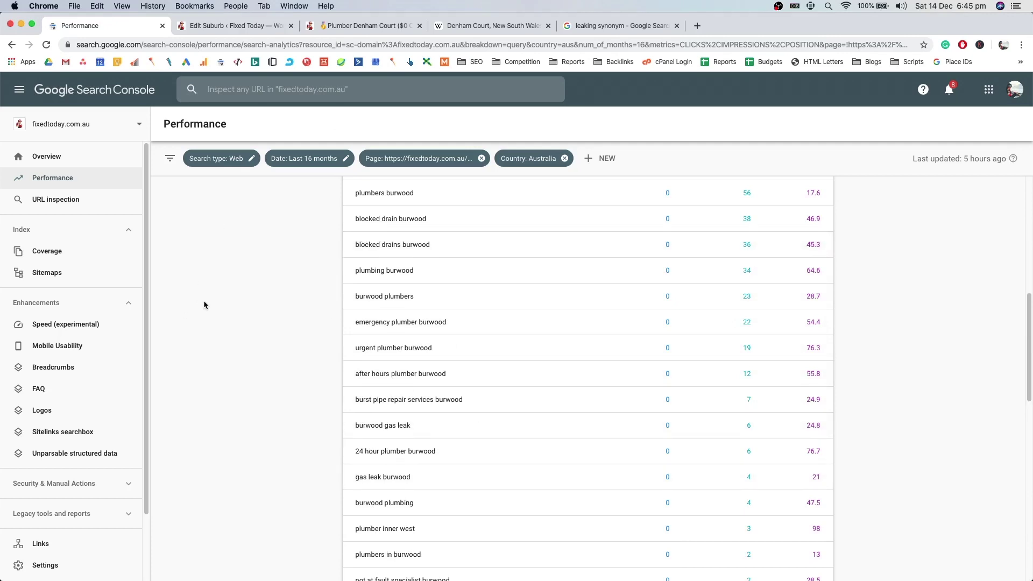
- Examine the Burwood page's query variations, including the urgent, after hours and blocked drain terms, with their impressions and positions
scroll(203, 302, down, 2)
scroll(210, 323, up, 10)
scroll(245, 360, down, 4)
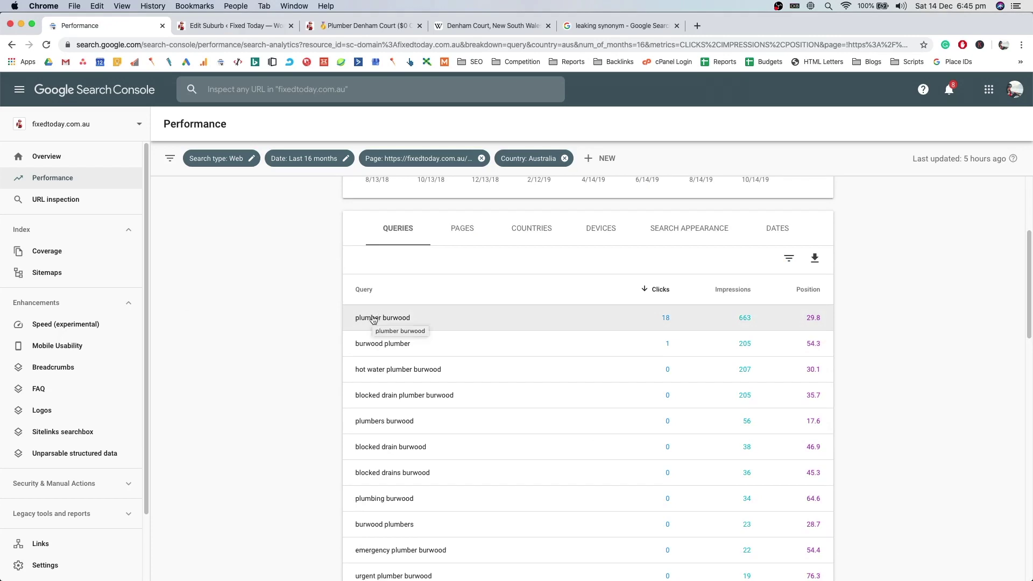
scroll(294, 334, down, 2)
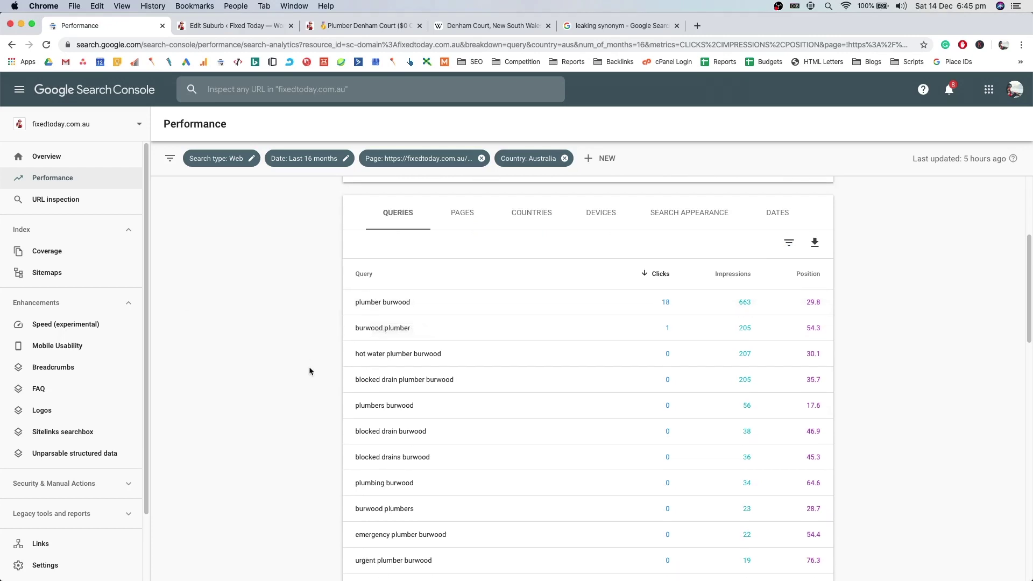
scroll(433, 455, down, 1)
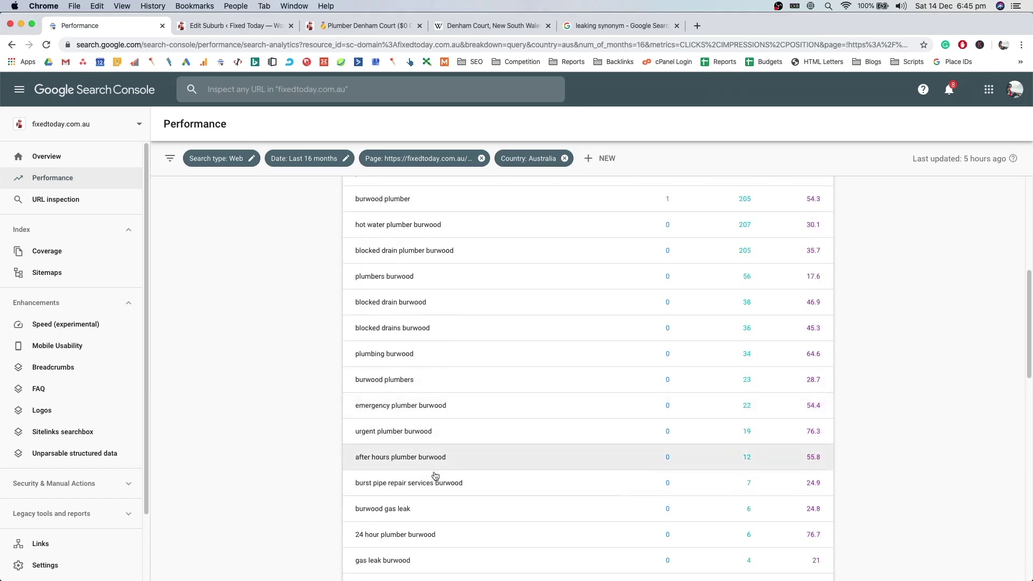
mouse_move(350, 437)
mouse_down()
mouse_move(445, 434)
mouse_move(293, 422)
mouse_move(358, 437)
mouse_up()
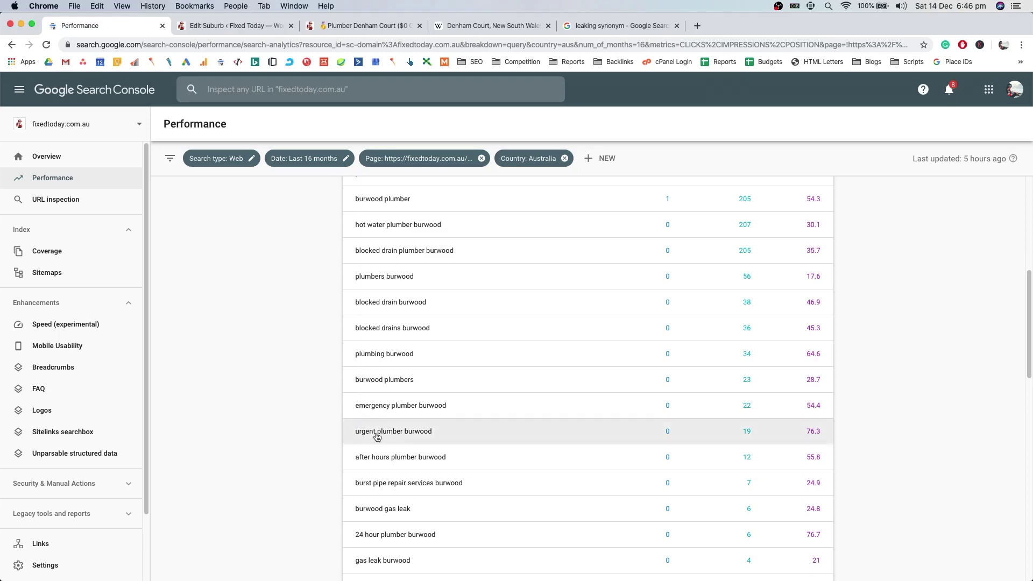
scroll(371, 433, down, 3)
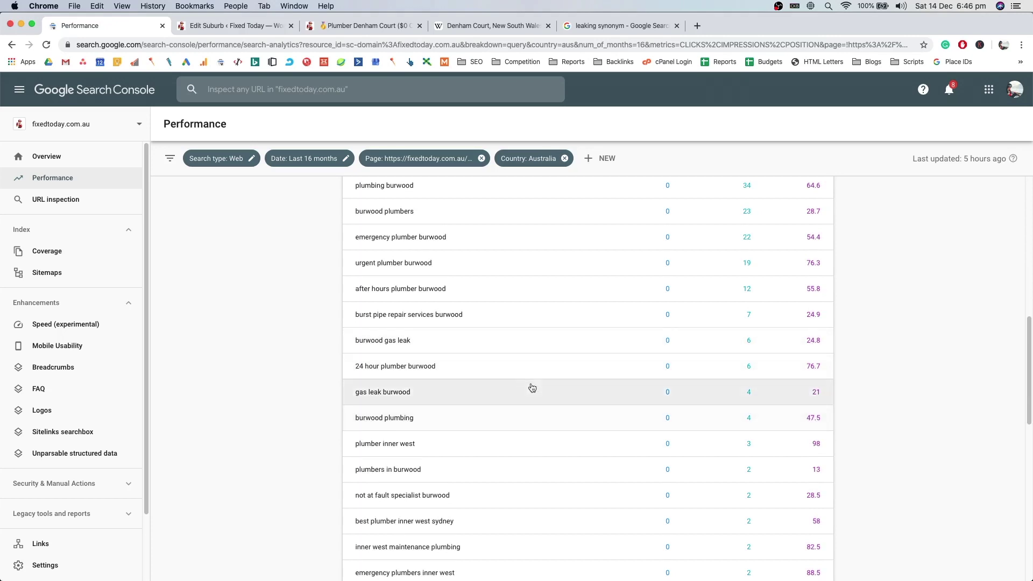
scroll(531, 387, up, 6)
drag(457, 397, 289, 386)
click(289, 381)
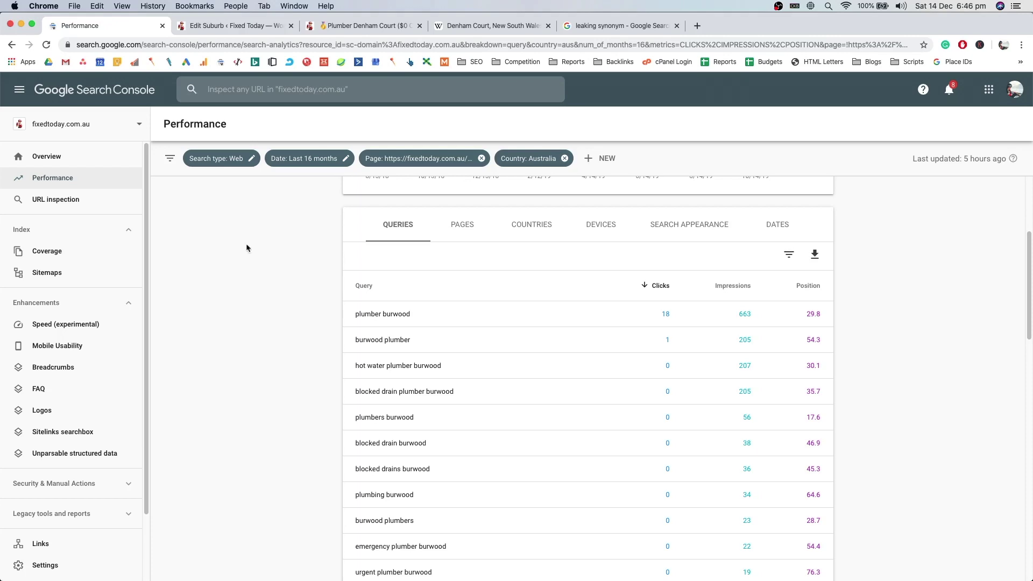
- Copy the full Denham Court page text from the WordPress editor and paste it into WordCounter, found by searching for "wordcounter"
key(super+f)
key(ctrl+Tab)
click(369, 364)
key(super+a)
key(super+t)
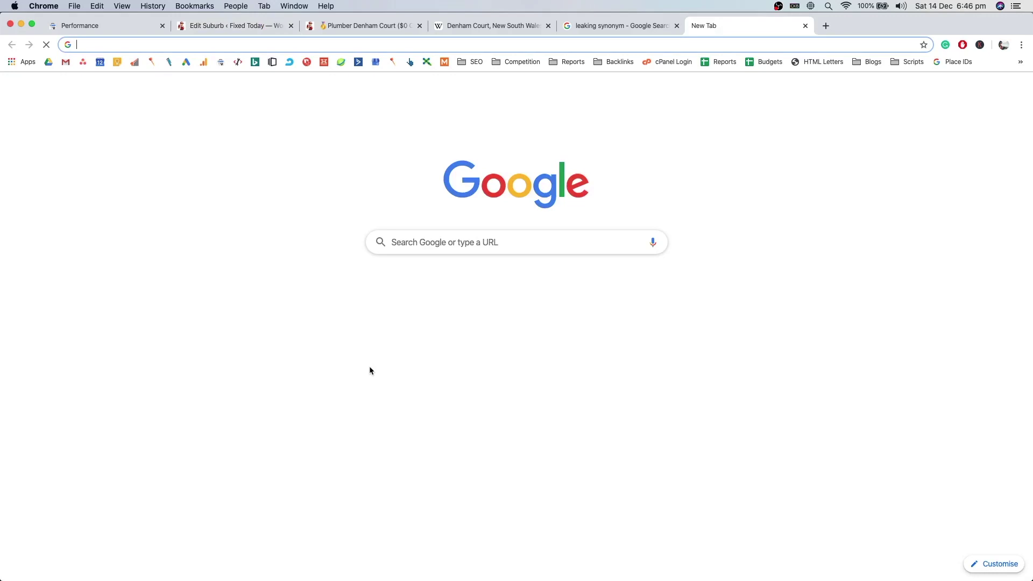
text(wordcounter)
key(Return)
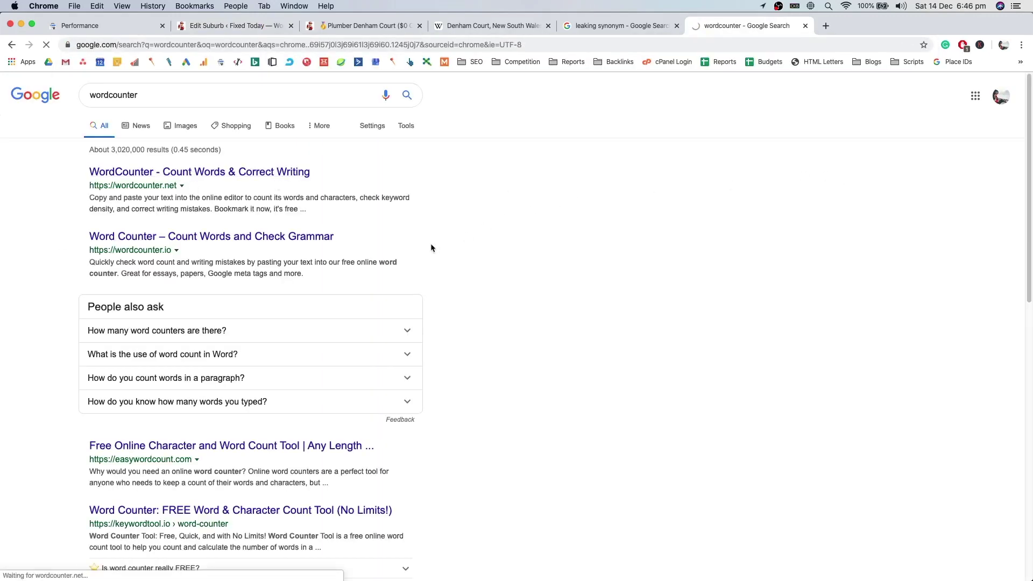
key(super+v)
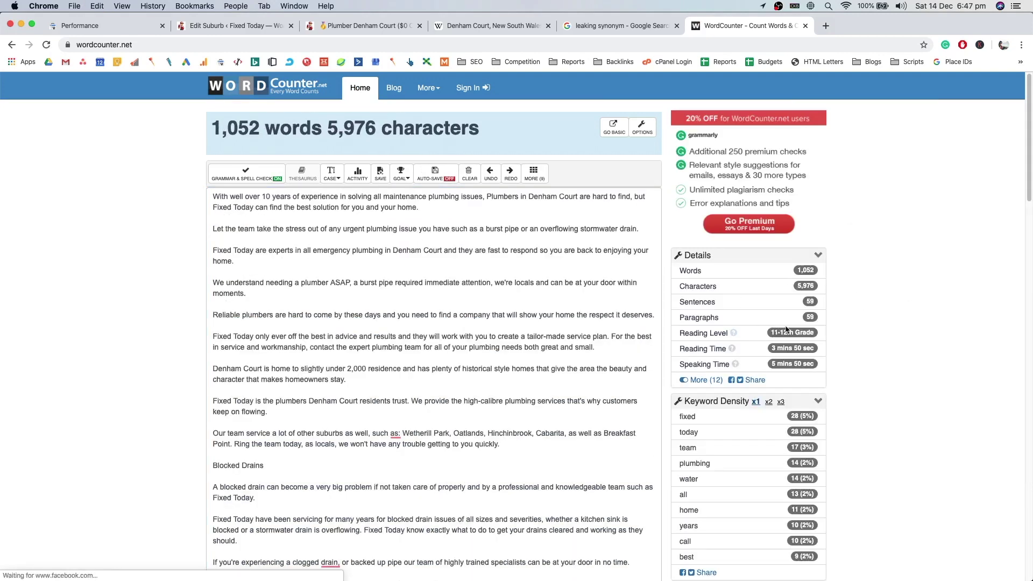
- Find every occurrence of "fixed today" in the text pasted into WordCounter
scroll(807, 334, down, 3)
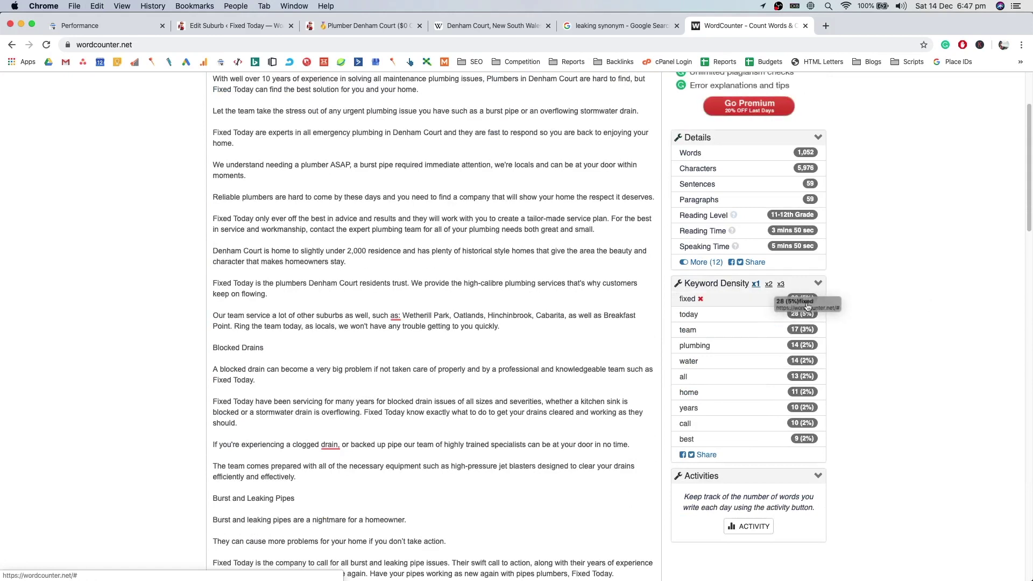
click(526, 337)
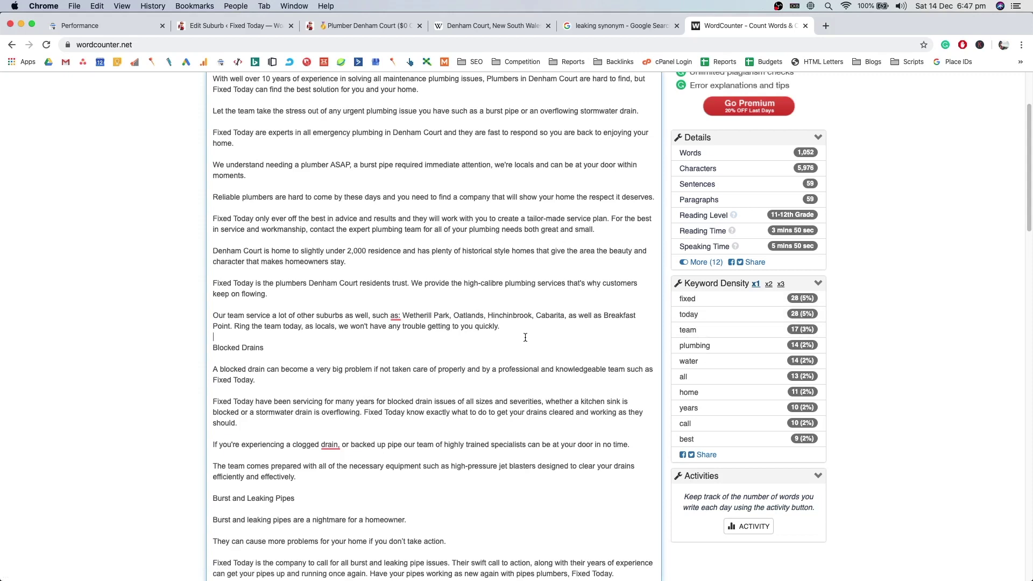
key(super+f)
text(fixed today)
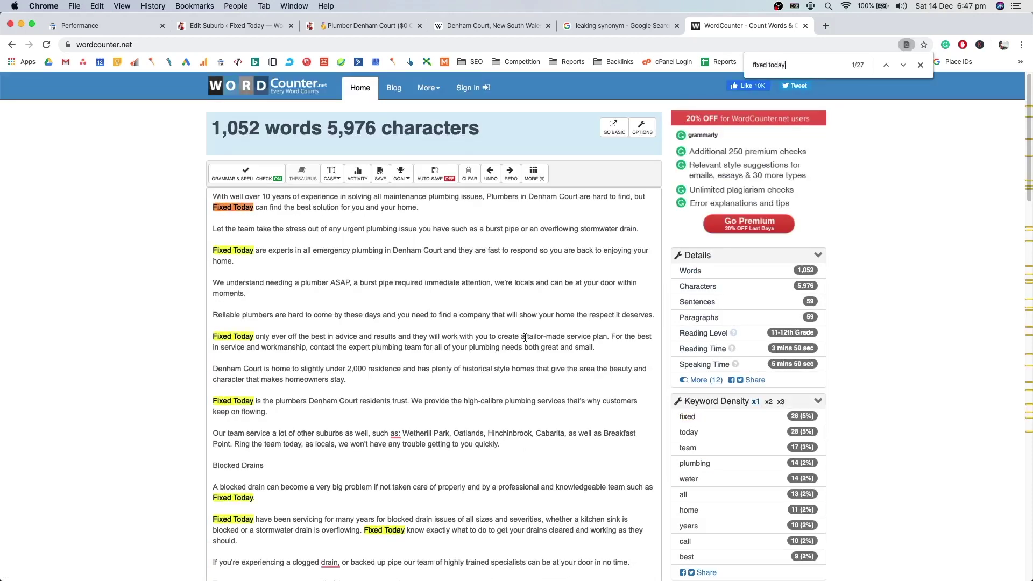
scroll(425, 355, down, 7)
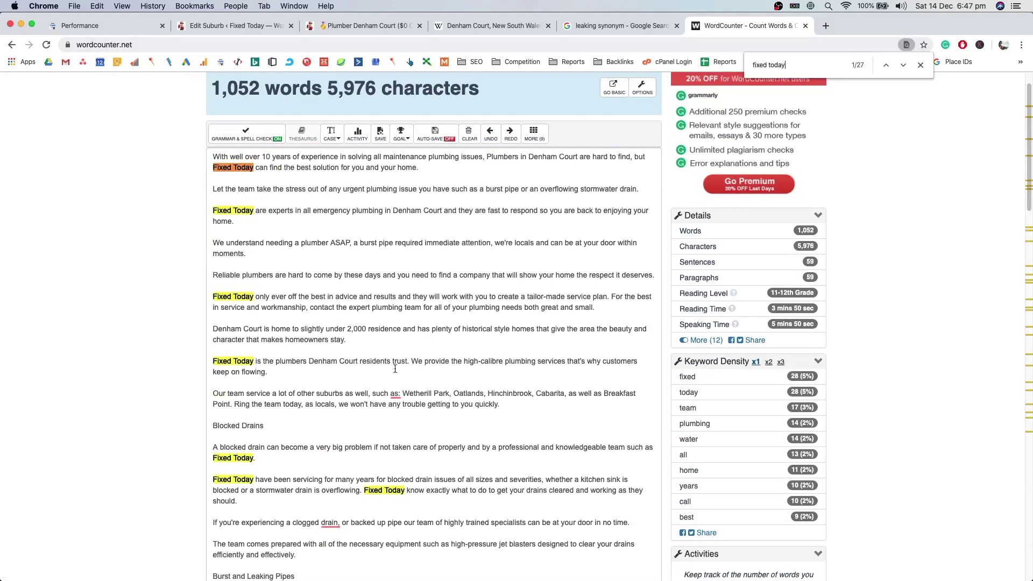
scroll(399, 364, up, 8)
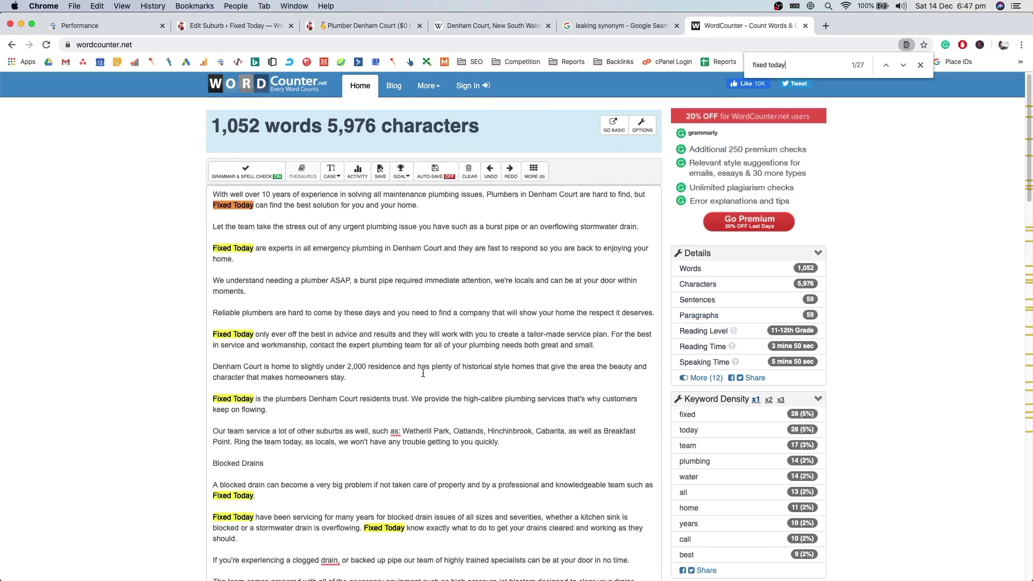
- Review the single-word keyword density list for the pasted Denham Court text
scroll(425, 374, down, 2)
mouse_move(718, 347)
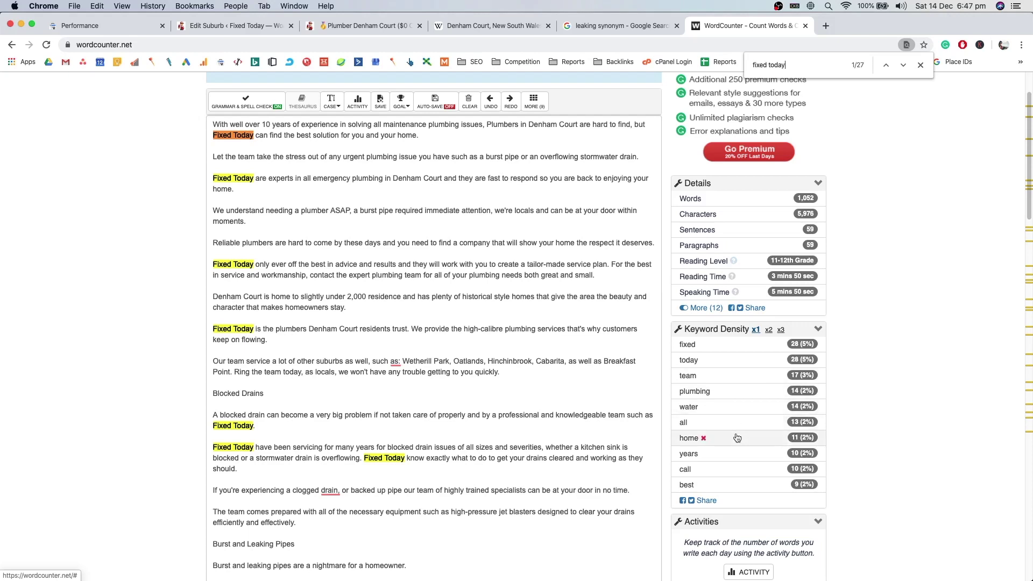
click(543, 398)
scroll(448, 370, up, 3)
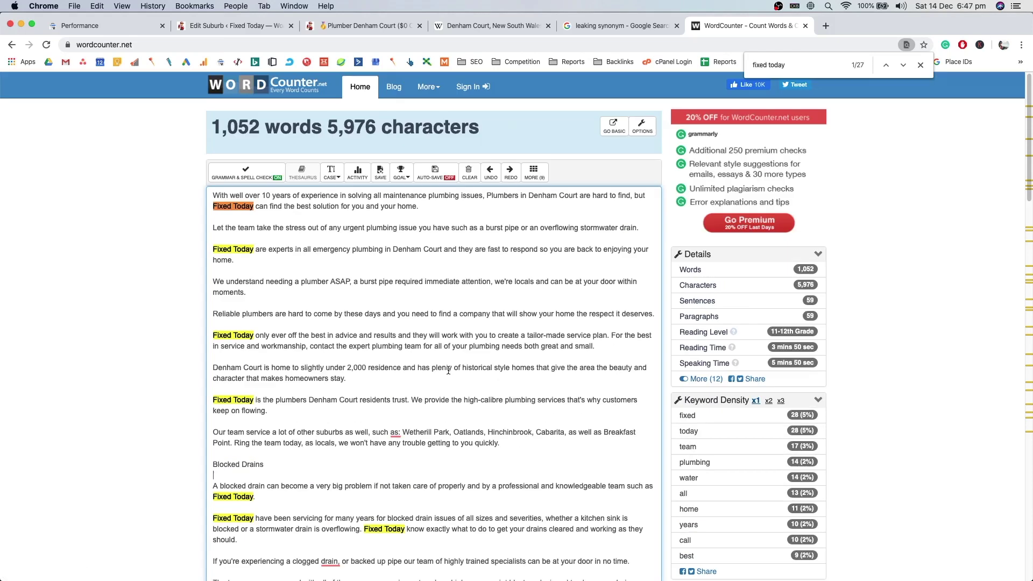
scroll(450, 343, down, 1)
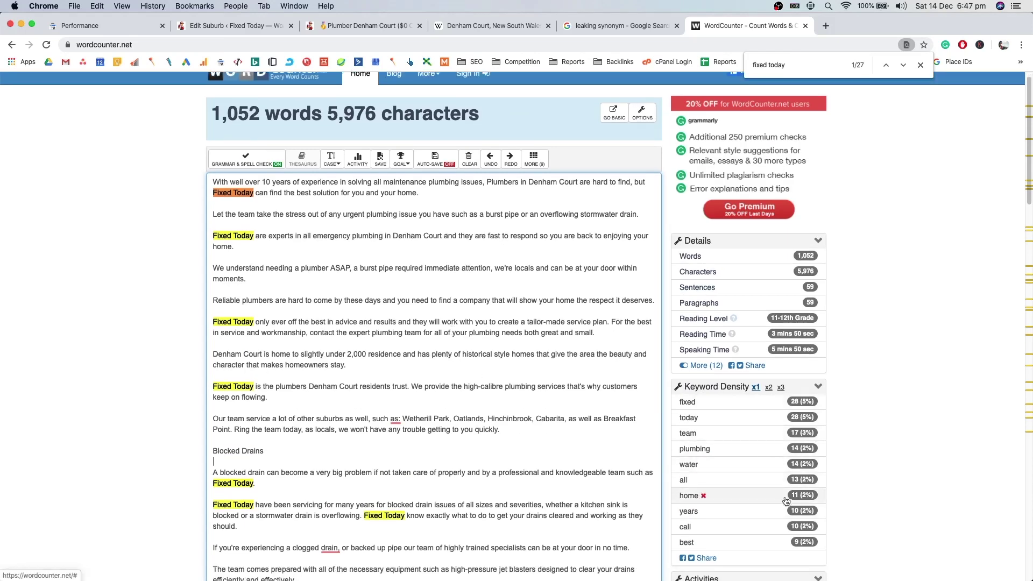
scroll(818, 525, down, 3)
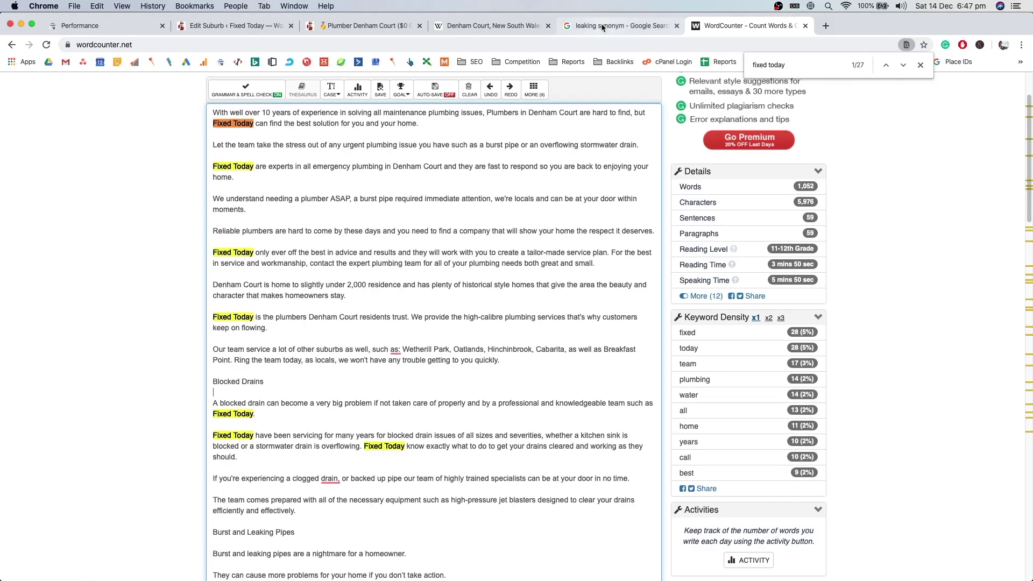
- Close the Denham Court Wikipedia article and check the introduction of the live Plumber in Denham Court page
middle_click(502, 30)
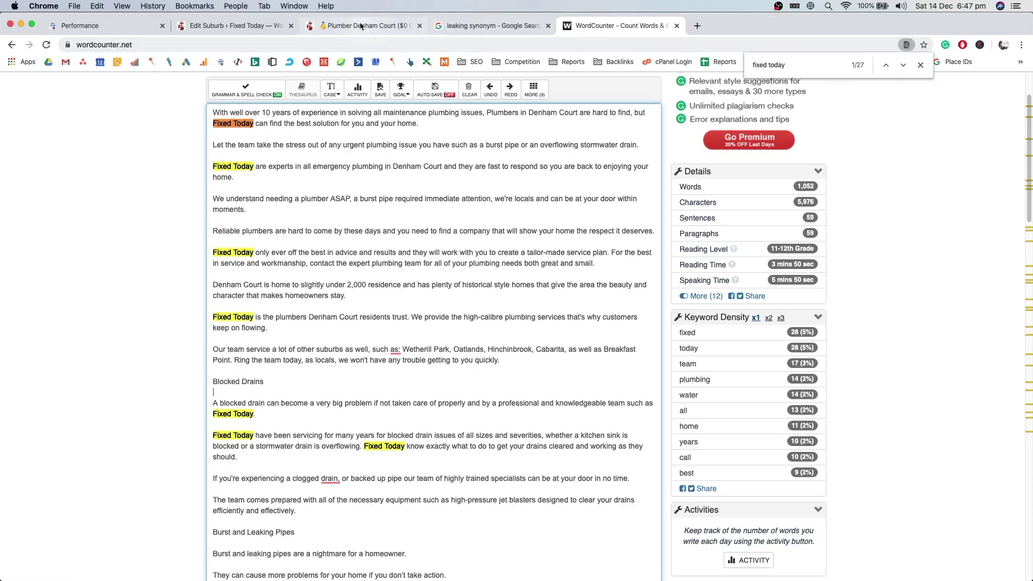
click(366, 25)
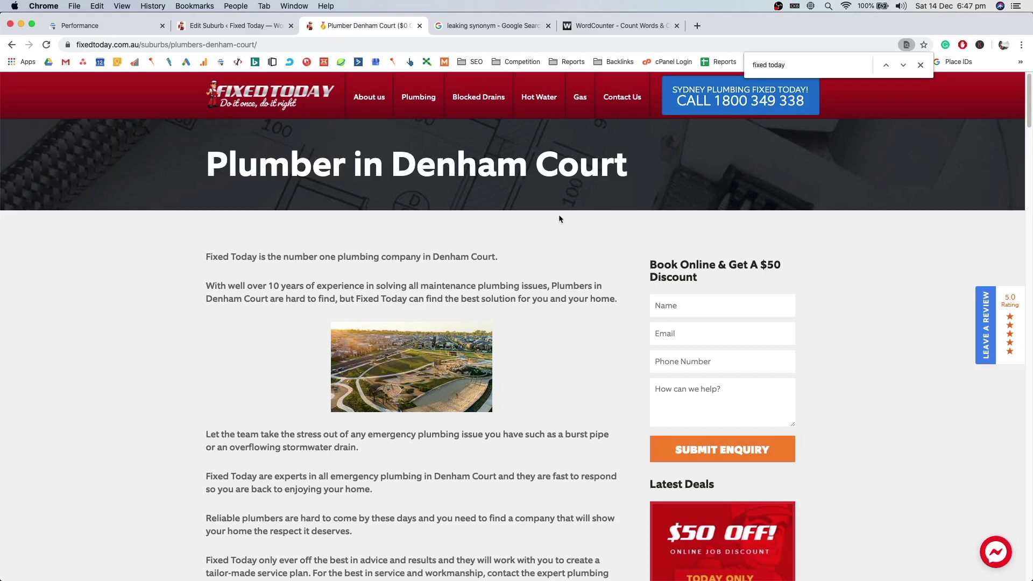
double_click(478, 257)
scroll(522, 323, down, 3)
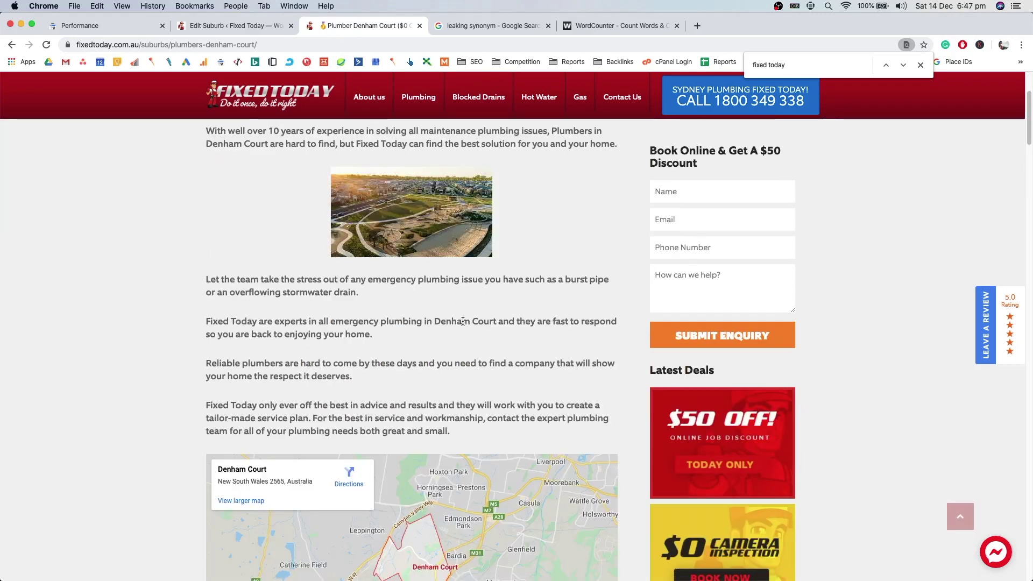
- Reload the live Denham Court page to show the updated content and return to the Search Console report
click(421, 41)
key(Return)
click(421, 41)
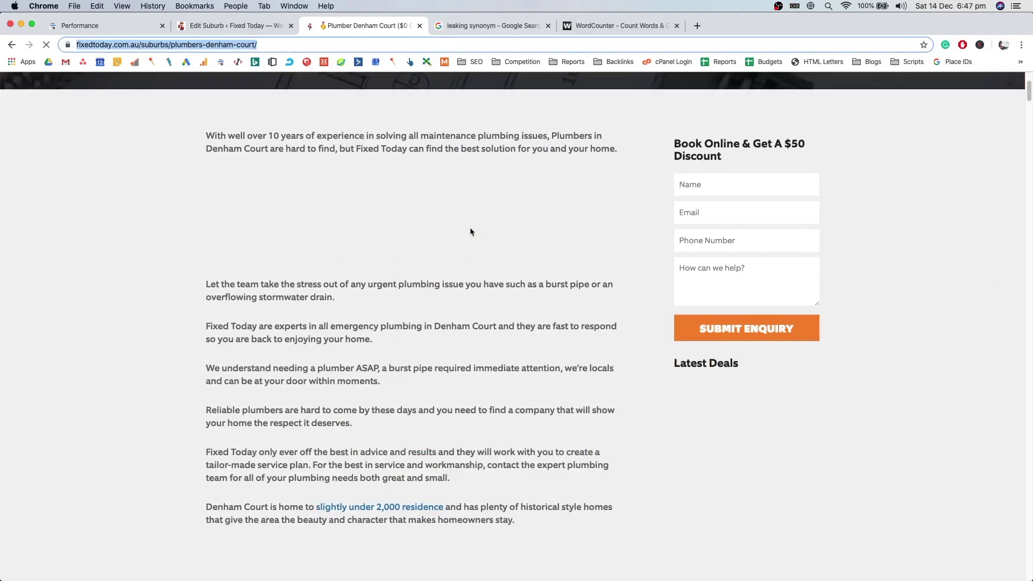
key(super+t)
key(super+w)
click(143, 27)
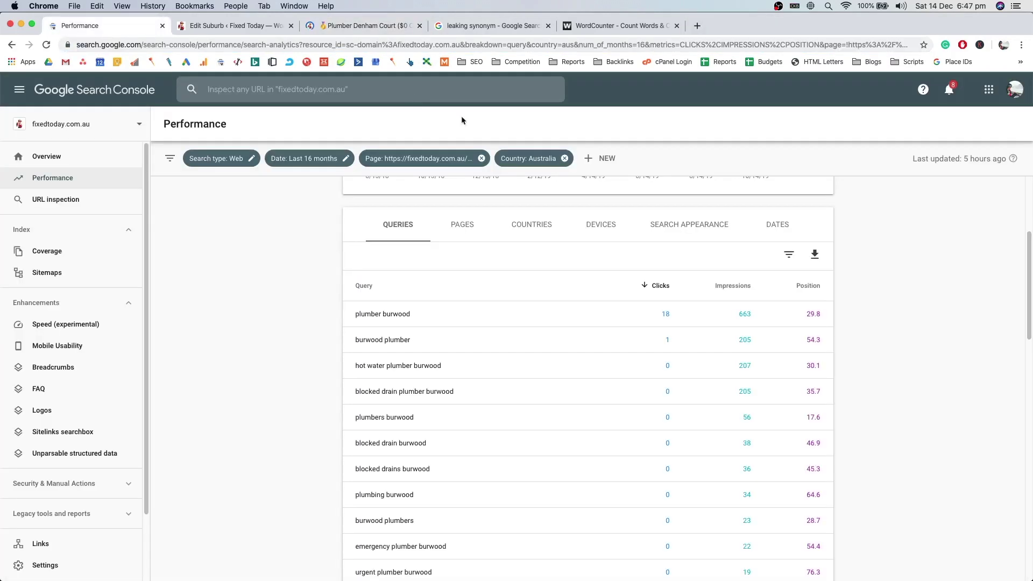
click(413, 92)
click(433, 210)
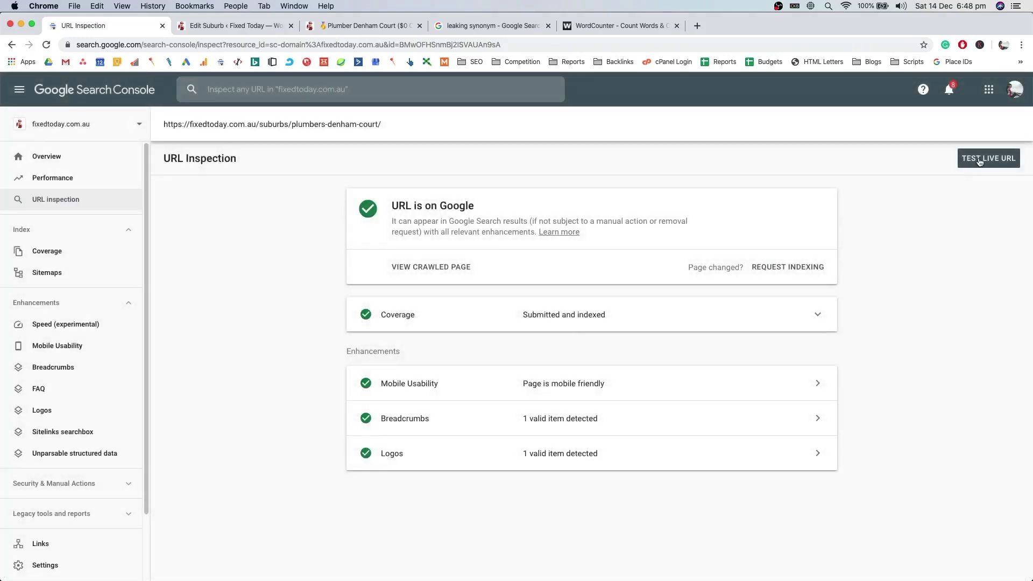
click(980, 161)
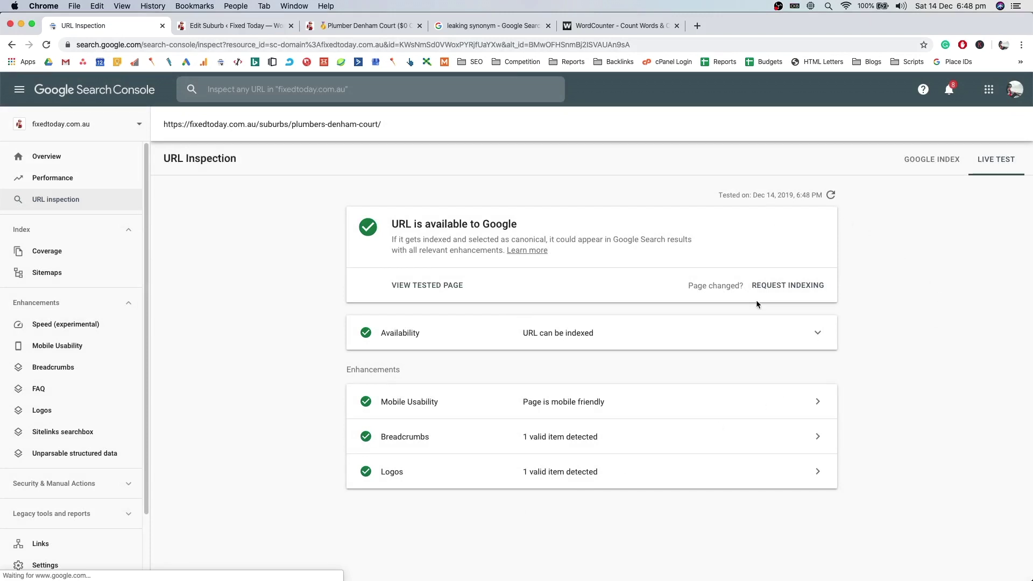
click(761, 285)
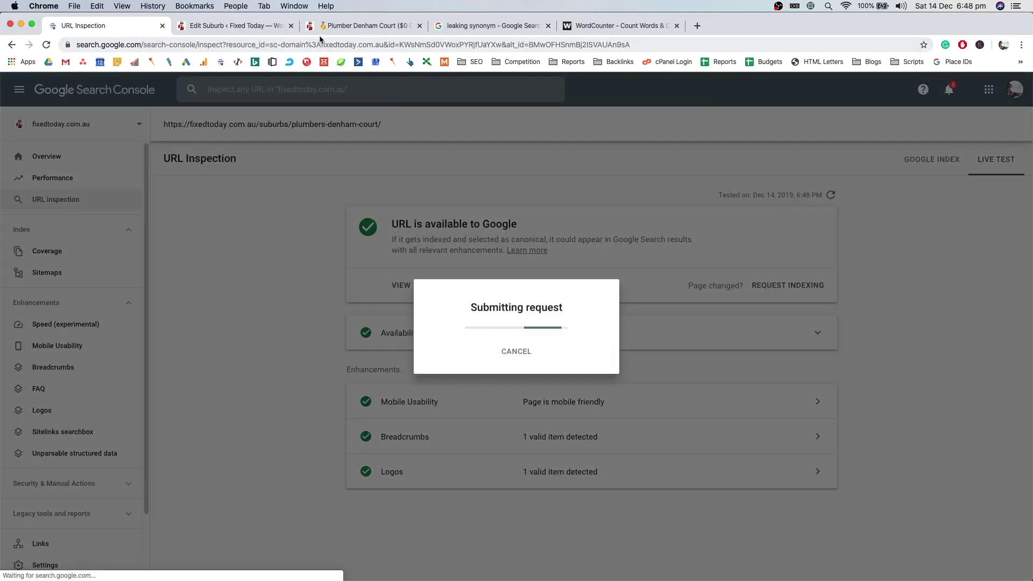
- Review the live Denham Court page from the introduction and map through the service sections down to Water Filters and the quote banner
click(347, 30)
scroll(350, 417, up, 3)
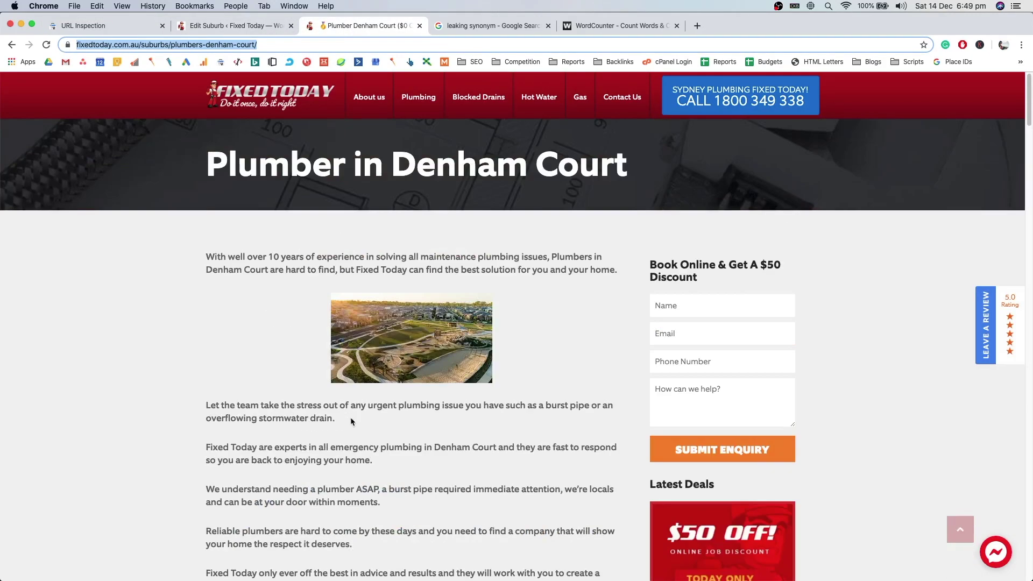
scroll(349, 414, down, 5)
scroll(347, 414, down, 10)
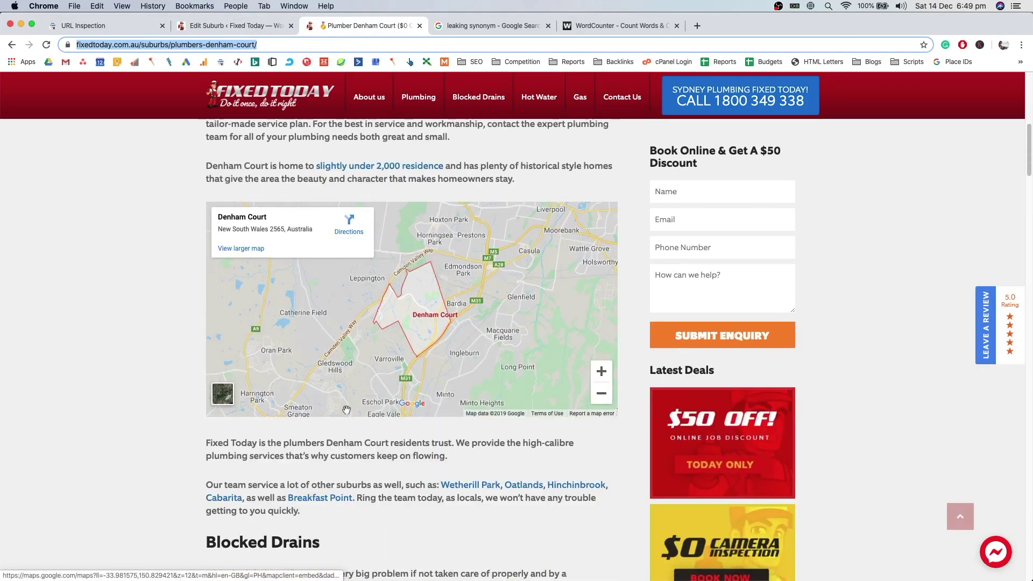
click(366, 374)
scroll(313, 479, down, 10)
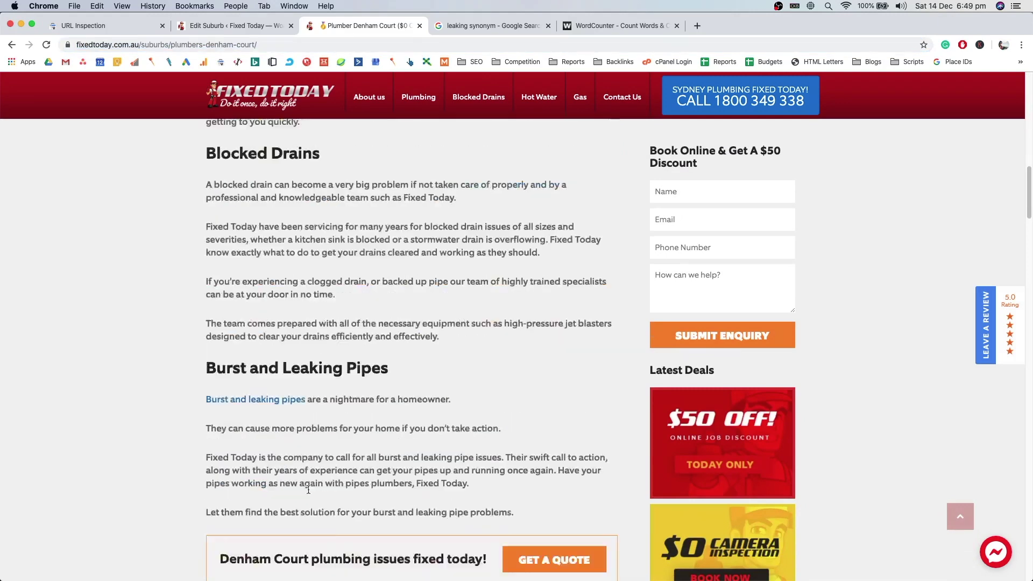
scroll(336, 429, down, 12)
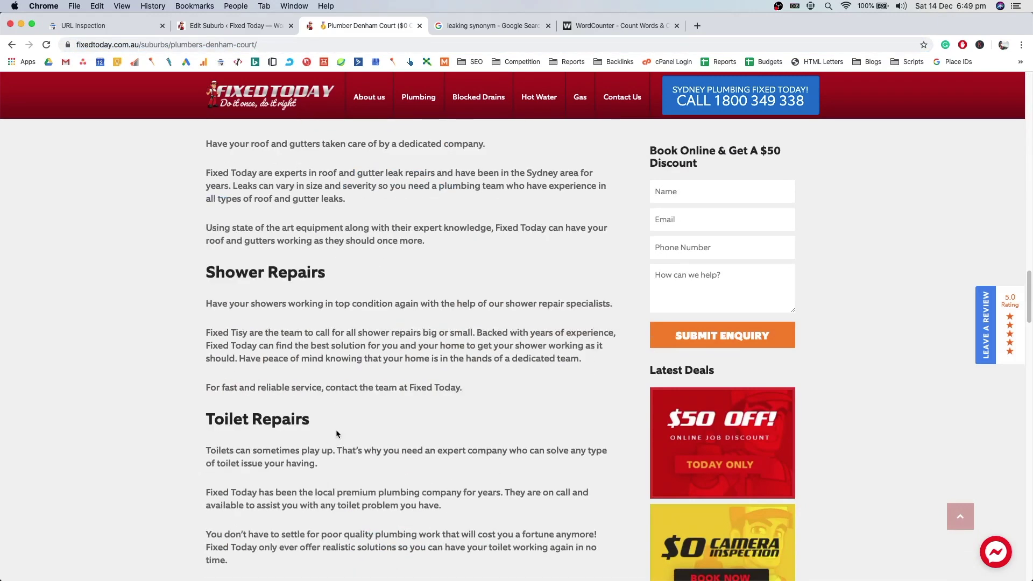
scroll(295, 388, up, 4)
drag(302, 365, 205, 365)
scroll(311, 395, up, 2)
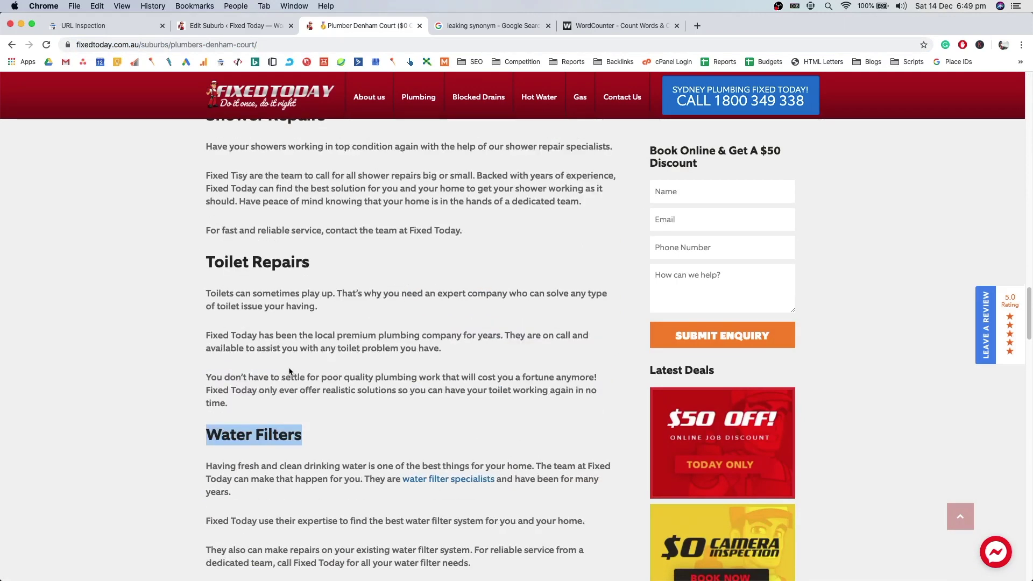
scroll(311, 395, up, 3)
scroll(301, 387, down, 5)
scroll(324, 408, down, 12)
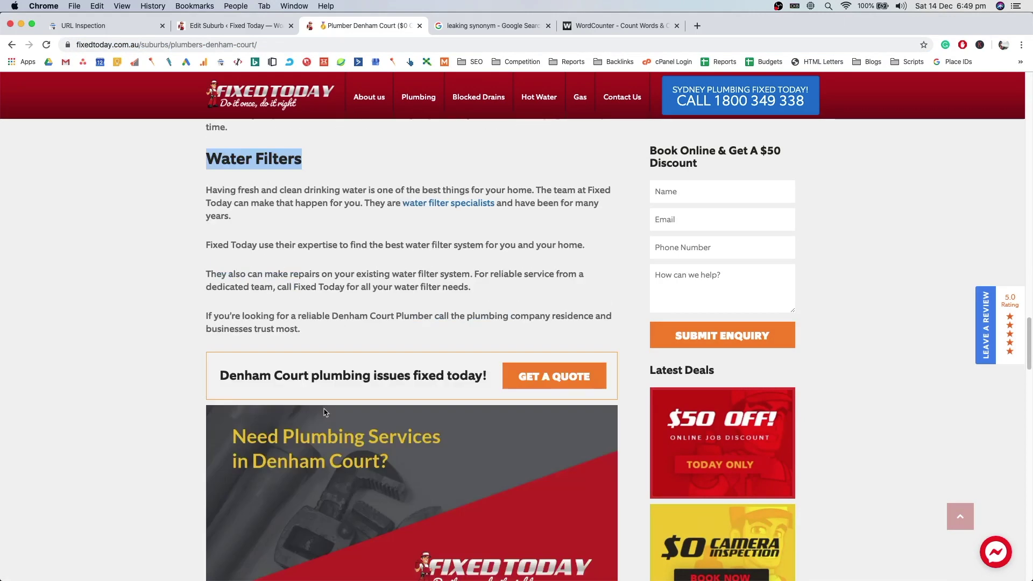
scroll(322, 408, up, 20)
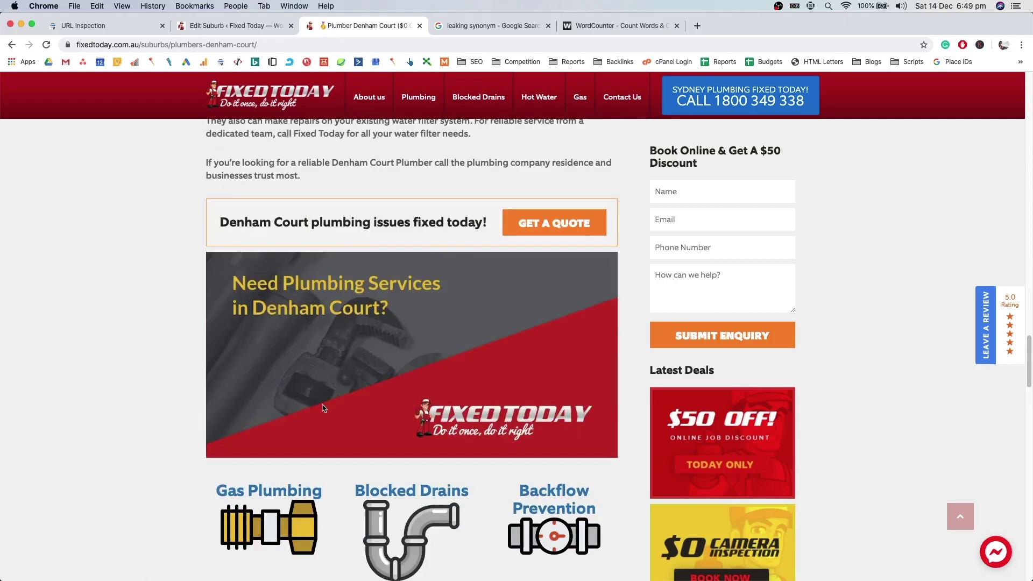
scroll(323, 400, up, 15)
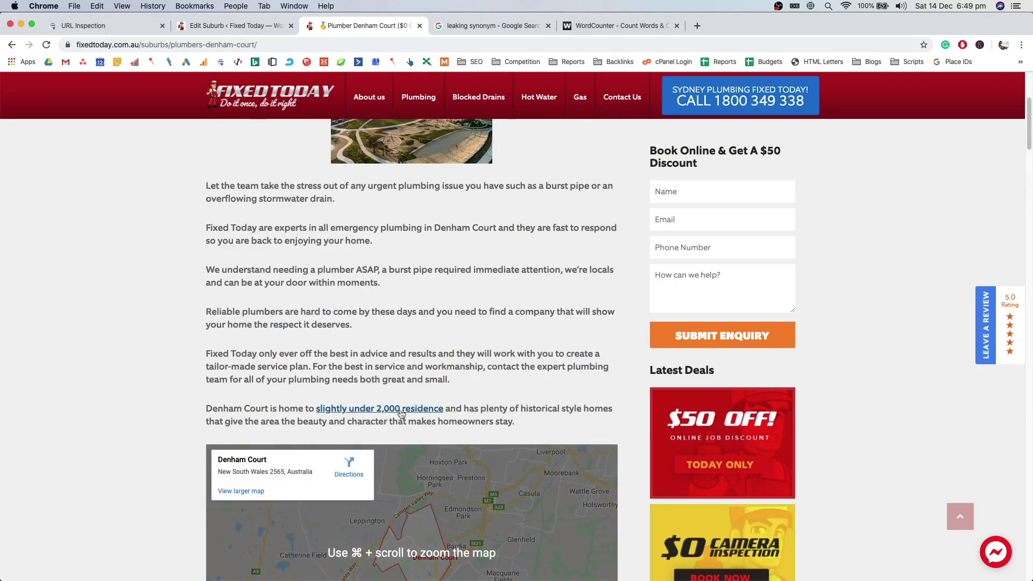
scroll(398, 412, up, 5)
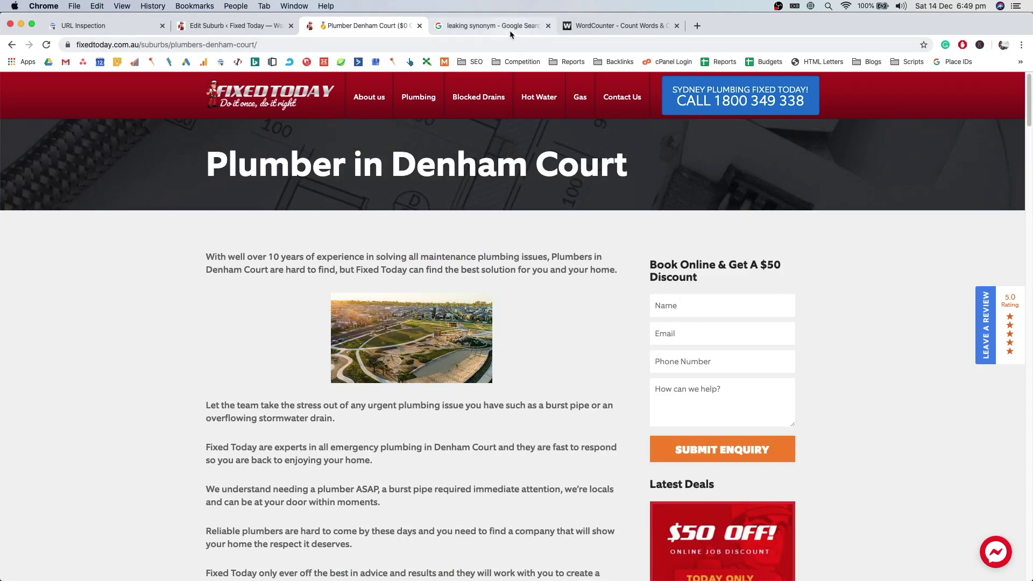
- Close WordCounter and open the Cecil Hills suburb for editing from the full Suburbs list, keeping the Denham Court editor open
middle_click(584, 29)
click(270, 29)
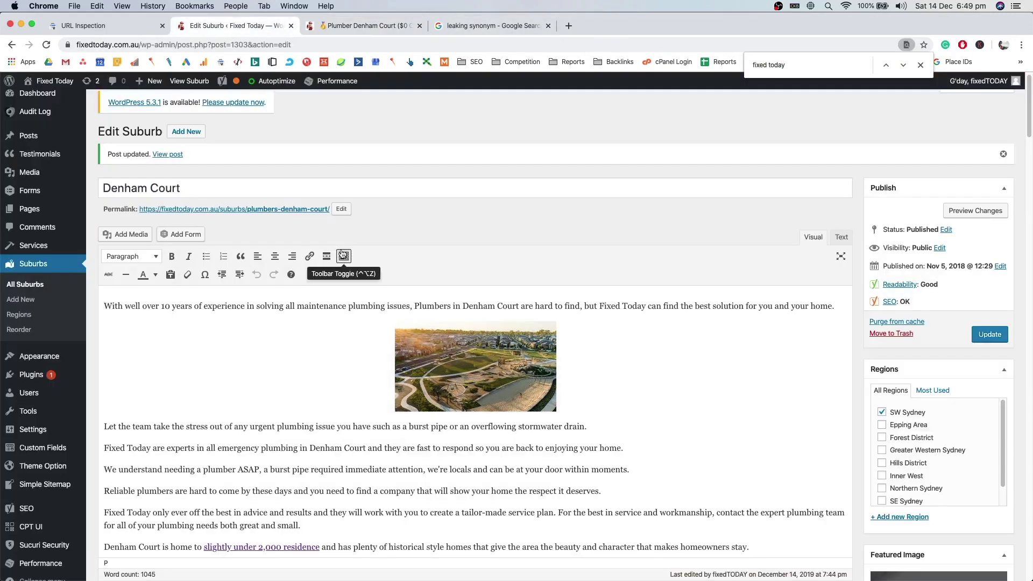
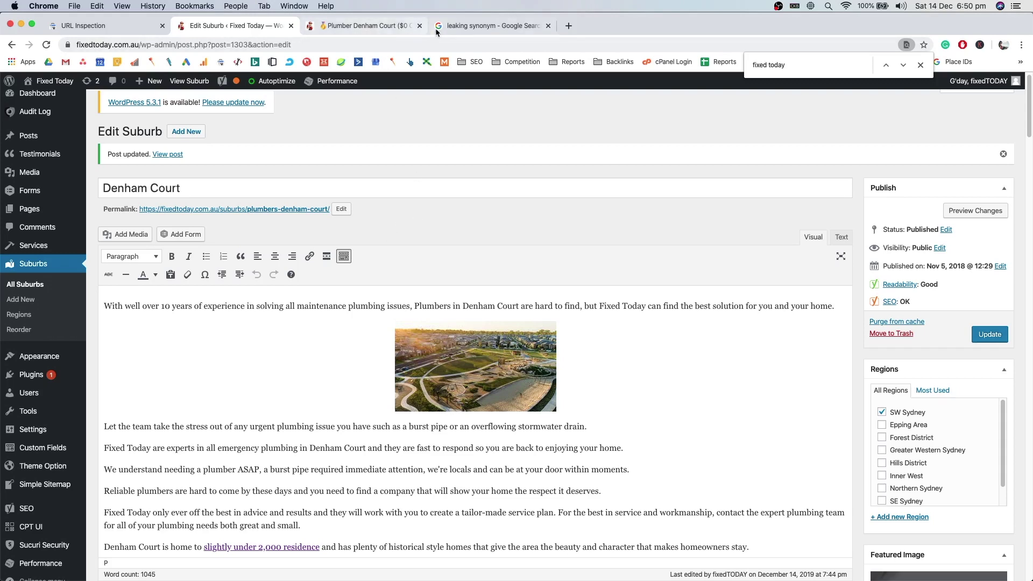
super+click(24, 284)
click(349, 26)
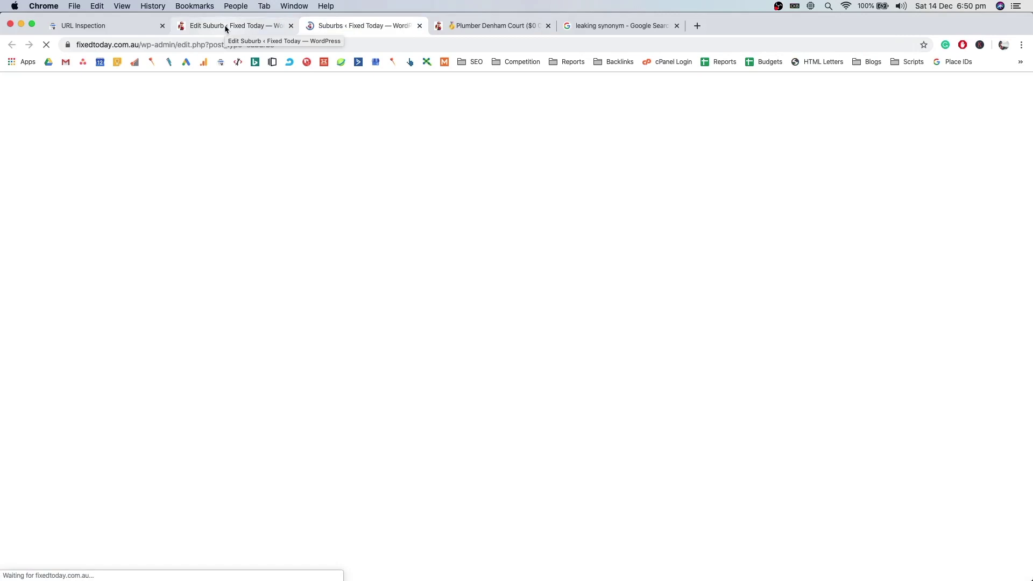
scroll(748, 376, down, 4)
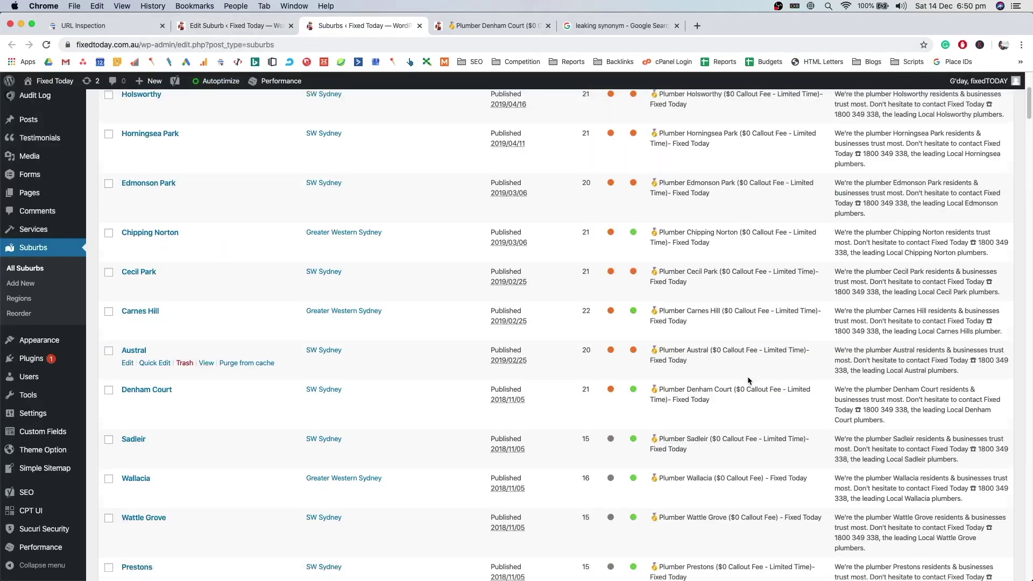
scroll(742, 378, down, 10)
scroll(735, 372, down, 10)
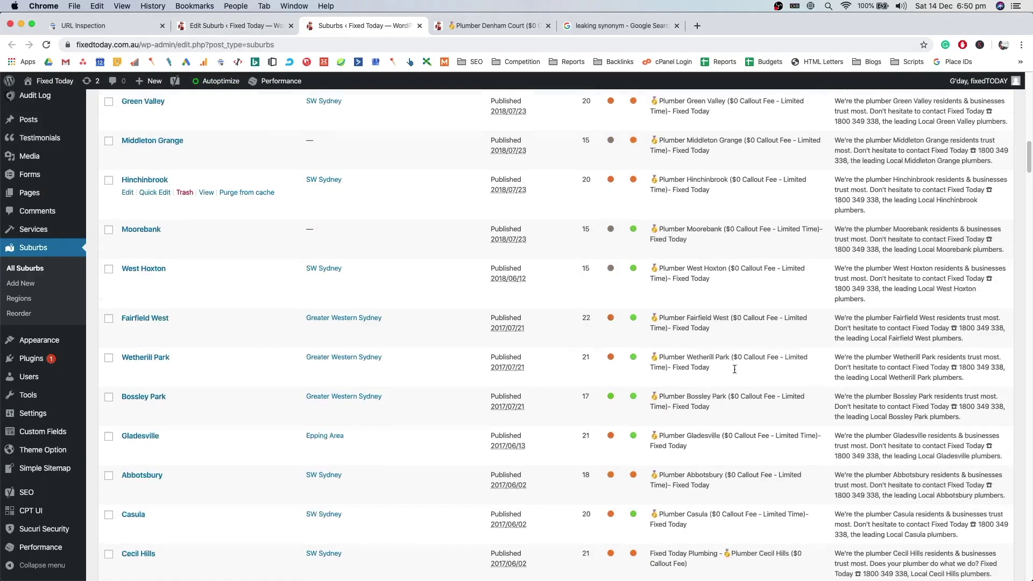
scroll(731, 379, down, 1)
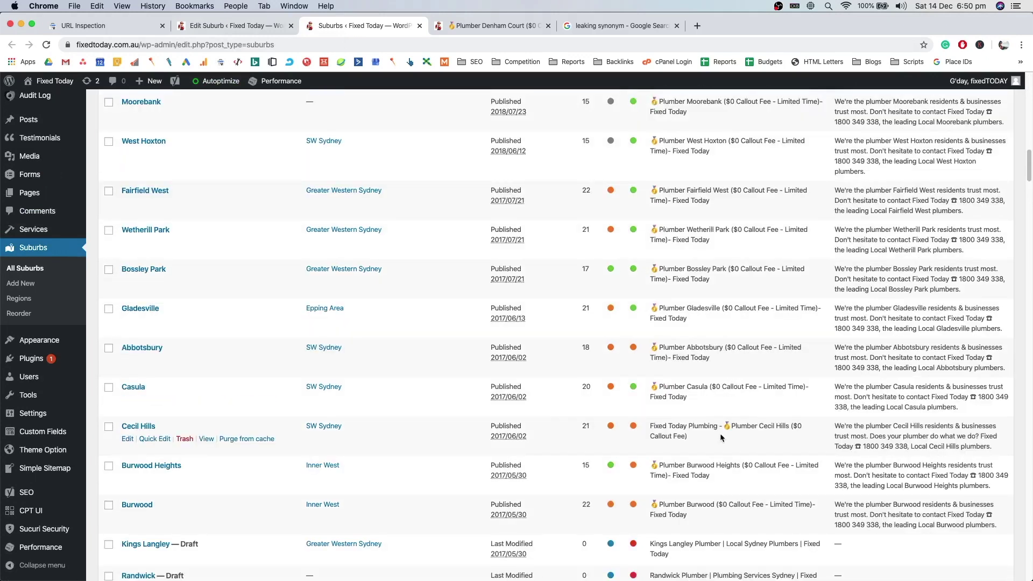
click(138, 426)
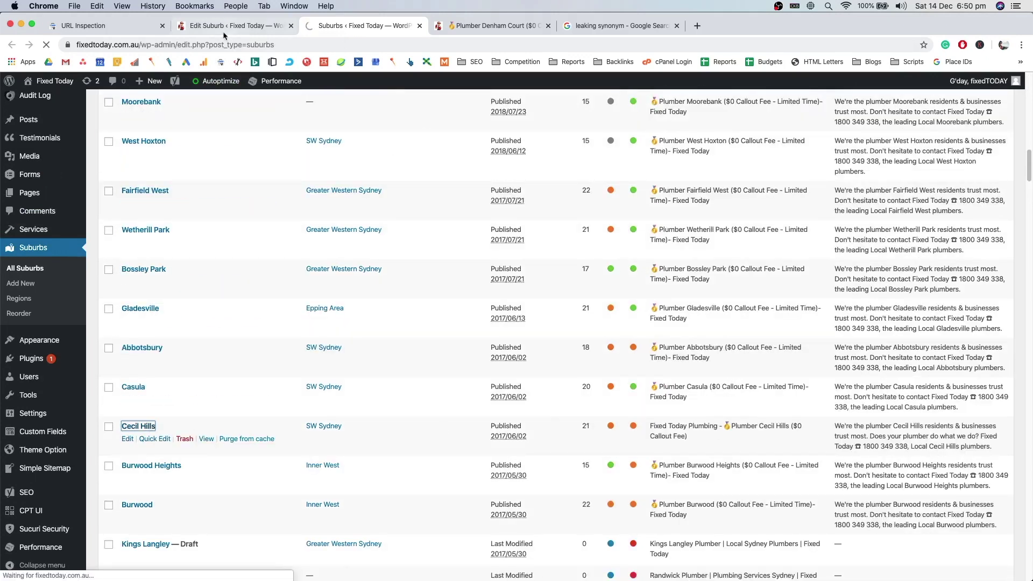
key(ctrl+shift+Tab)
key(ctrl+Tab)
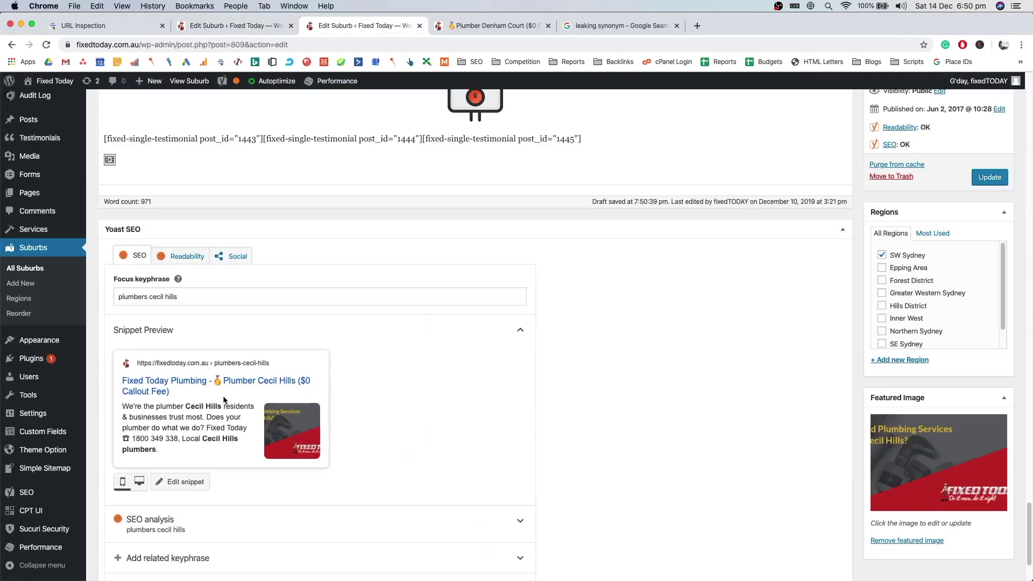
- Replace Denham Court's SEO title with the one copied from Cecil Hills: Site title, Plumbing, Separator, 🥇Plumber, Title, ($0 Callout Fee)
scroll(244, 427, down, 3)
triple_click(355, 437)
key(ctrl+c)
click(204, 25)
scroll(229, 408, down, 20)
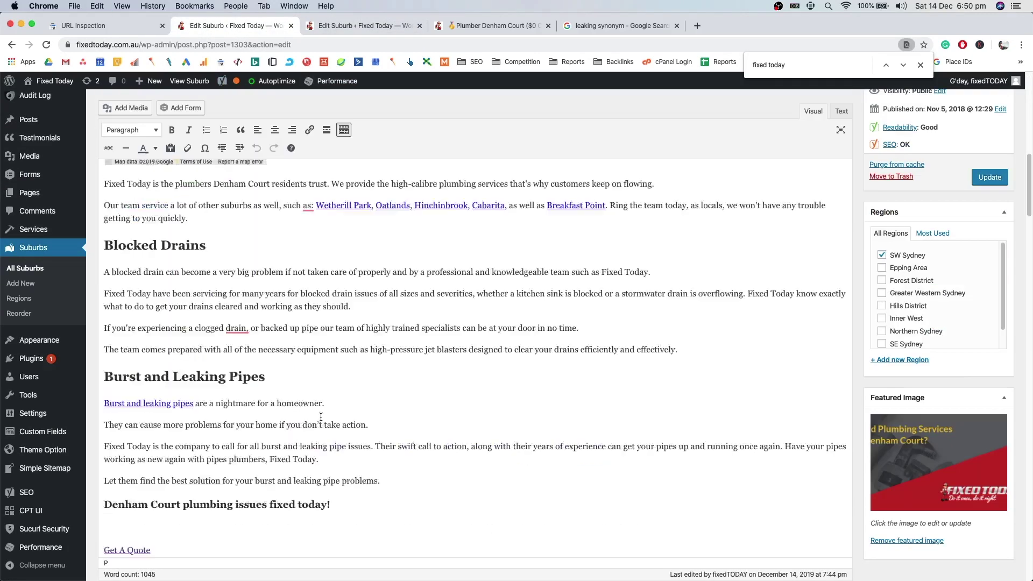
click(259, 304)
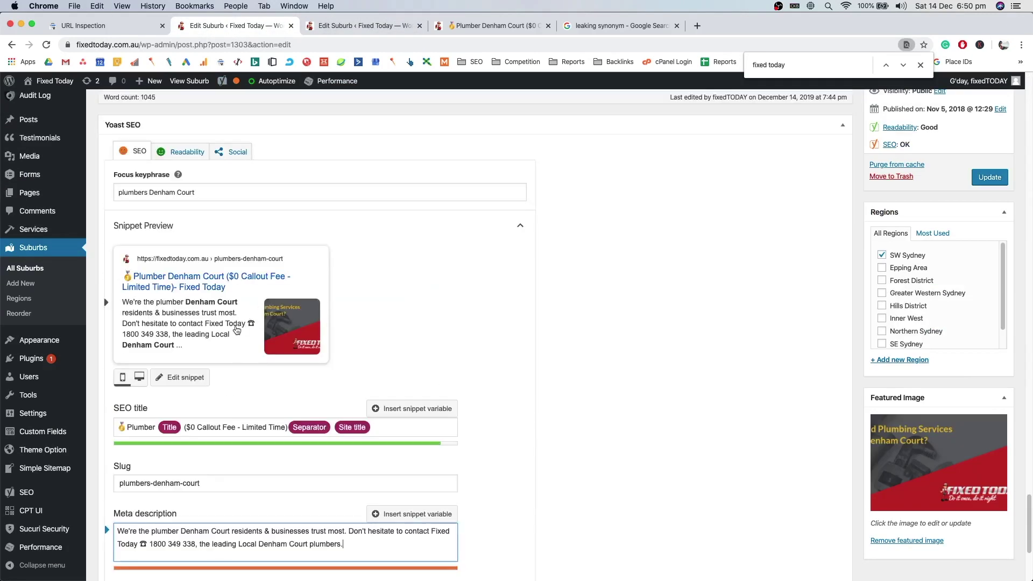
click(439, 429)
key(ctrl+a)
key(ctrl+v)
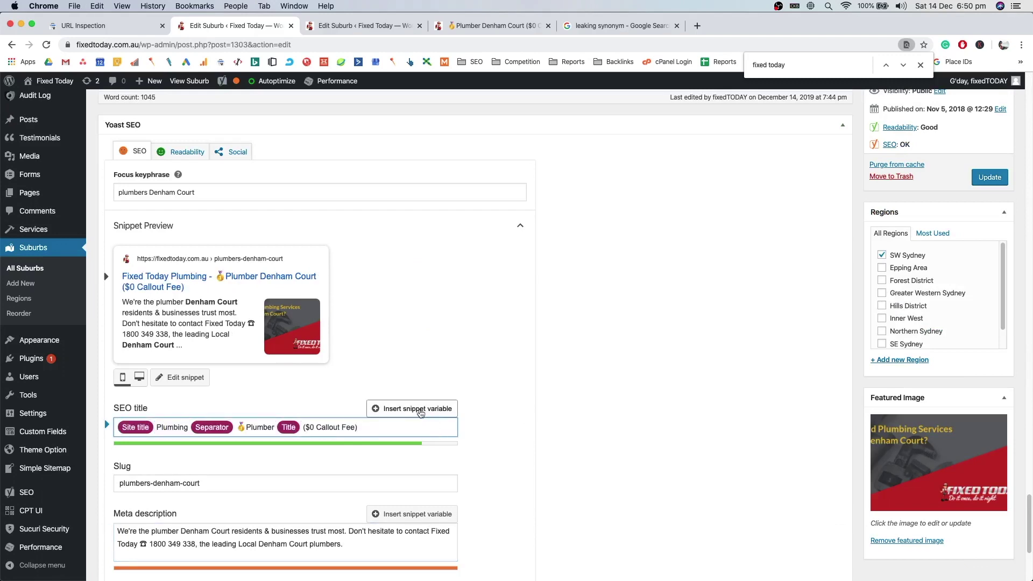
- Replace Denham Court's meta description with the Cecil Hills one containing "Does your plumber do what we do?" and update the page
click(388, 540)
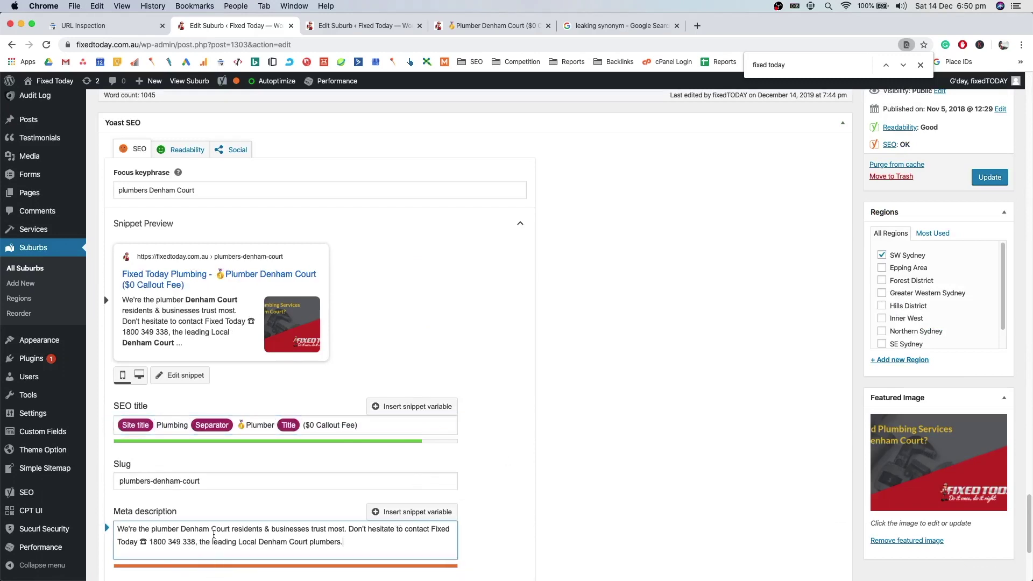
click(328, 27)
scroll(293, 301, down, 5)
triple_click(280, 347)
key(super+c)
click(258, 27)
key(super+a)
key(super+v)
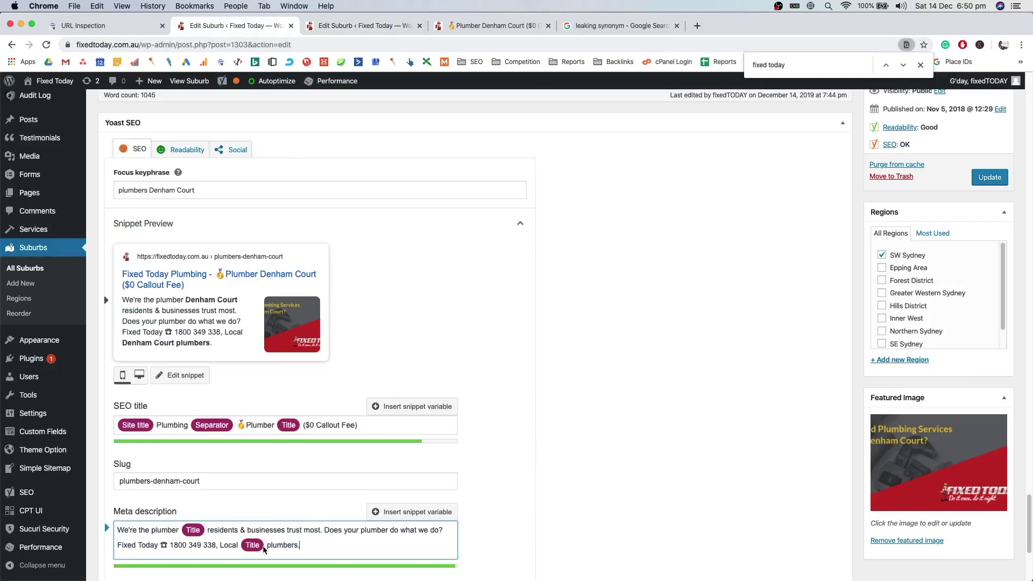
scroll(513, 459, down, 2)
click(990, 177)
click(237, 341)
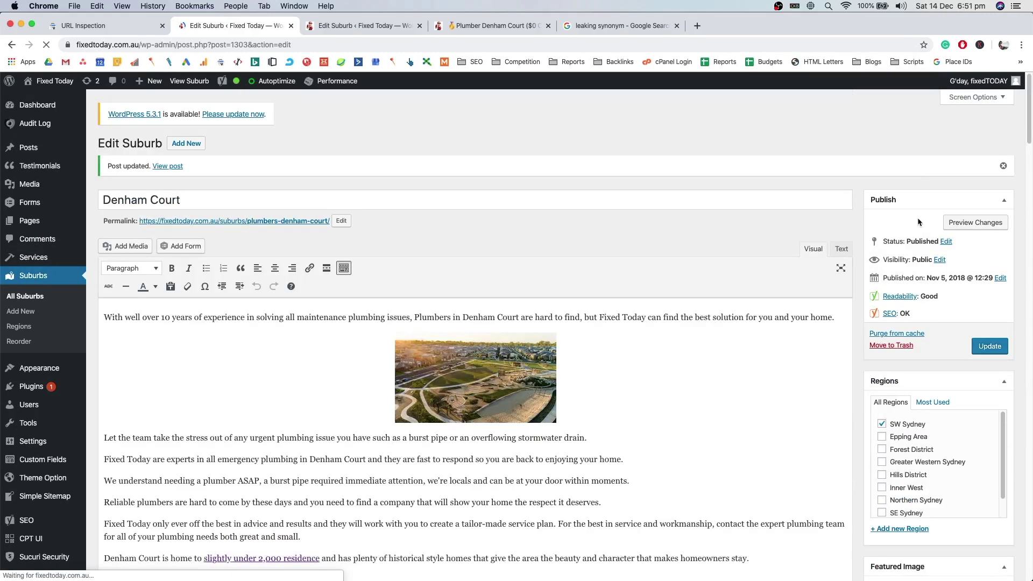
- Remove the extra space before the medal emoji in Denham Court's SEO title and update the page again
scroll(334, 398, down, 10)
scroll(325, 432, down, 15)
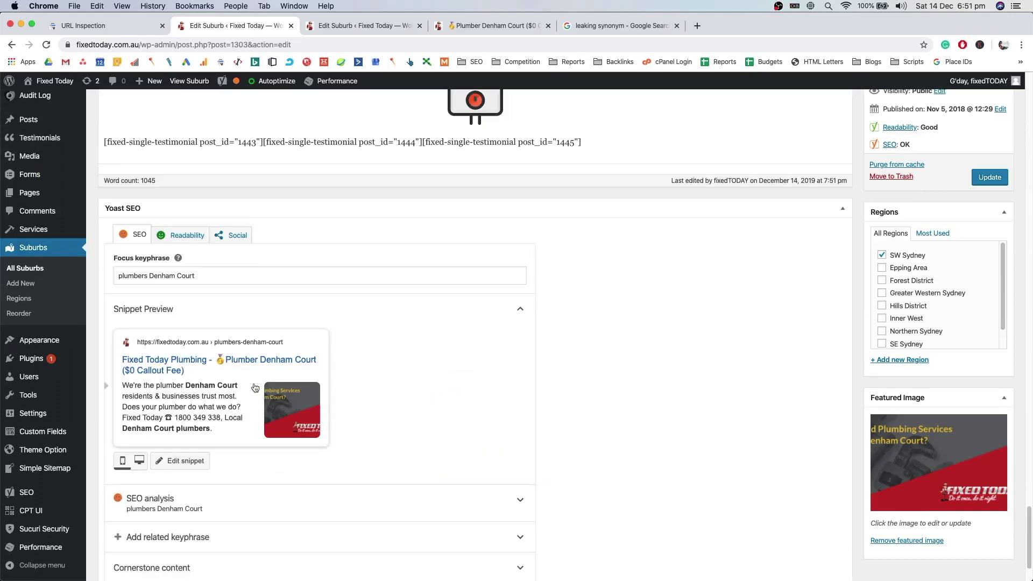
click(239, 511)
key(BackSpace)
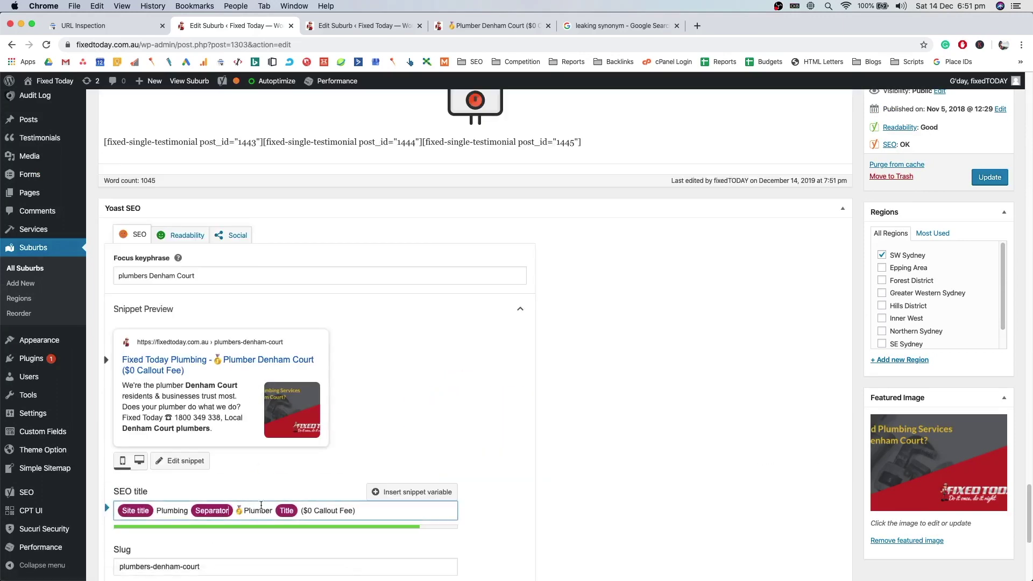
click(983, 174)
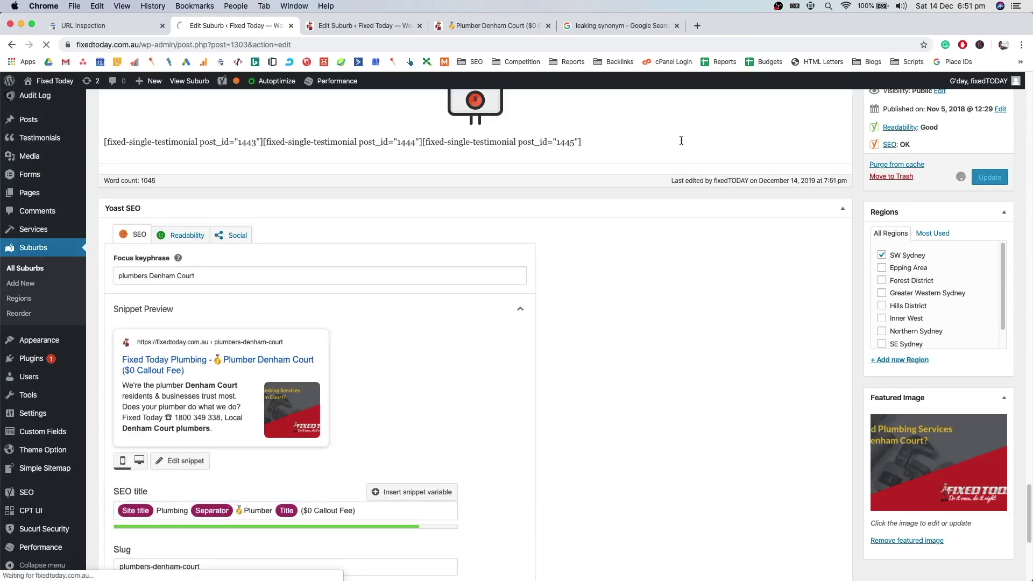
- Inspect the Denham Court URL again in Search Console, start a new live URL test and reload the live page
click(524, 27)
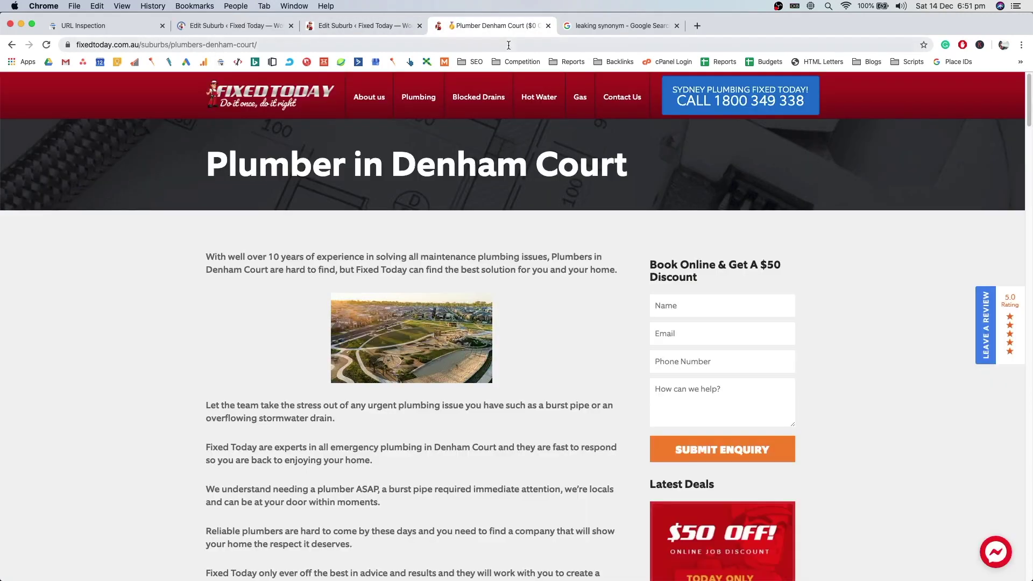
click(83, 26)
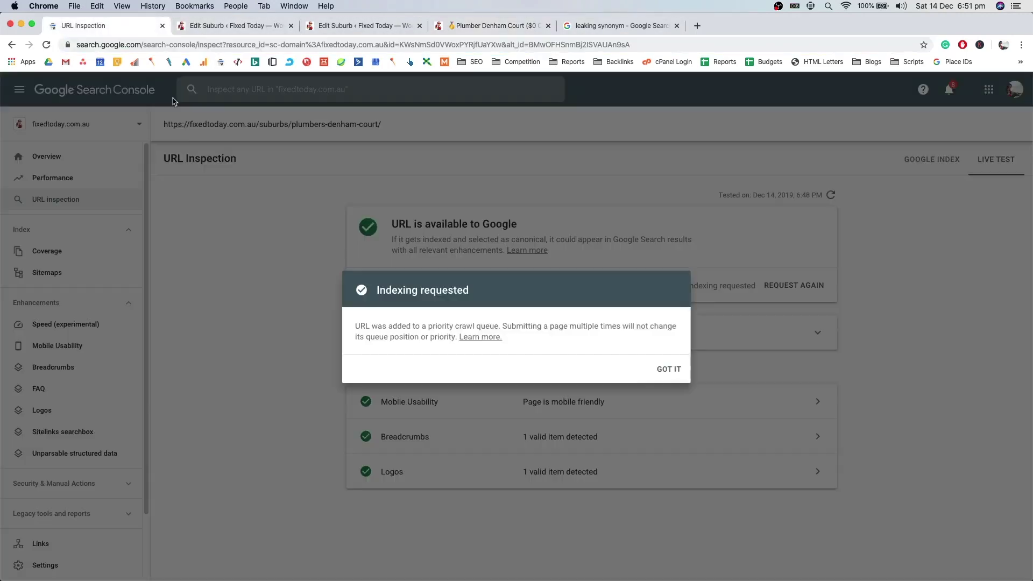
click(659, 367)
click(334, 89)
key(super+v)
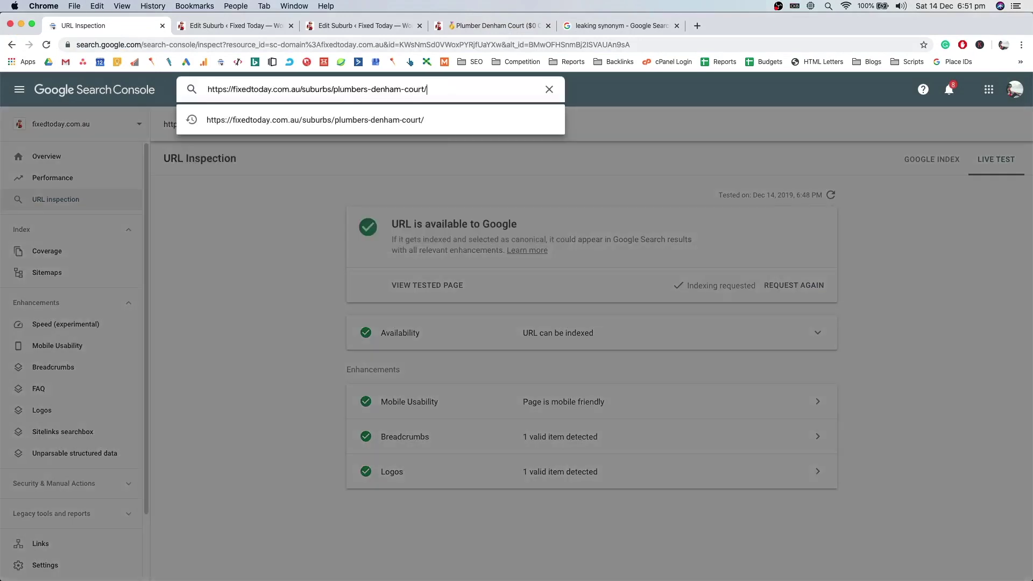
key(Return)
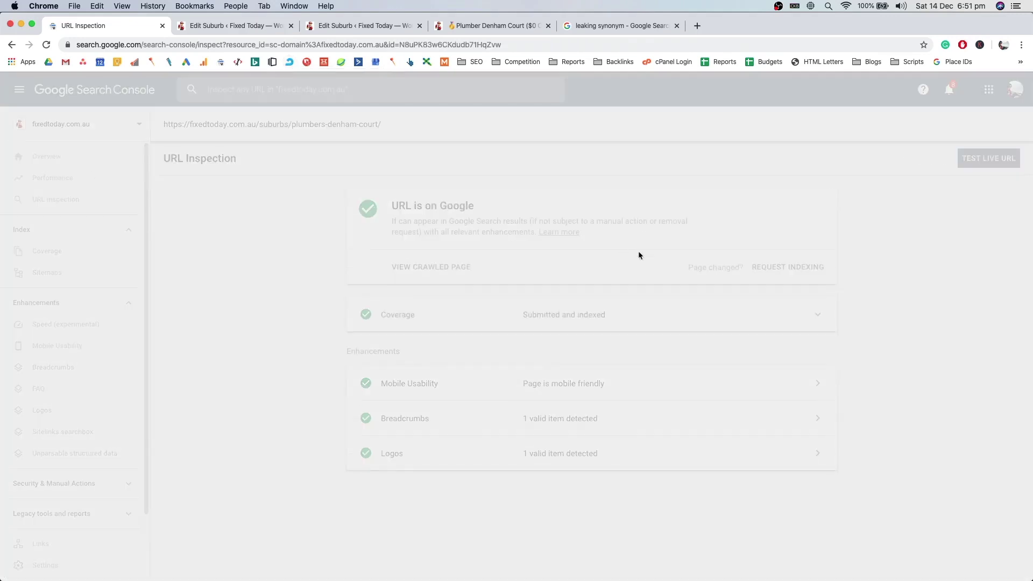
click(994, 158)
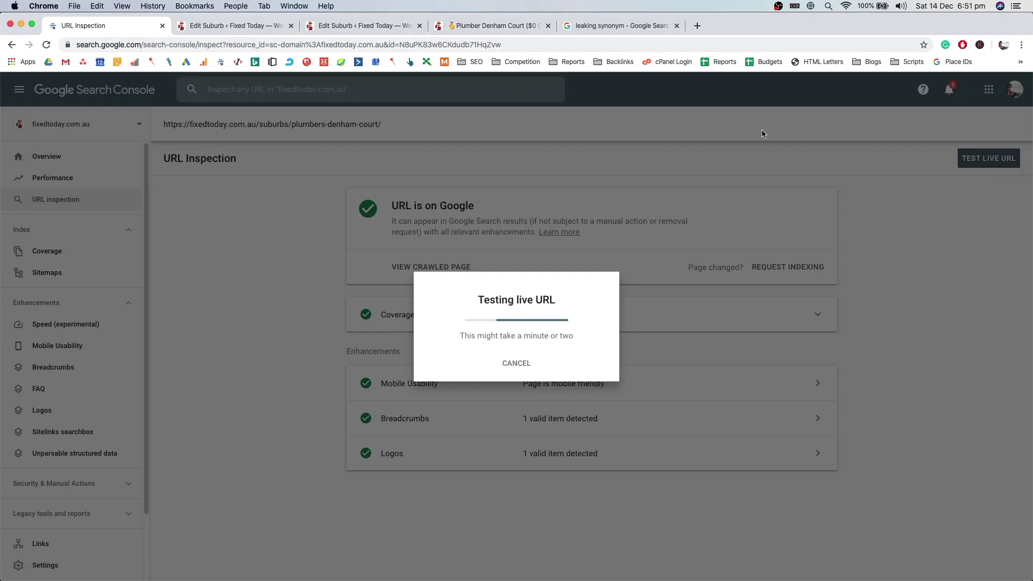
click(531, 30)
key(super+r)
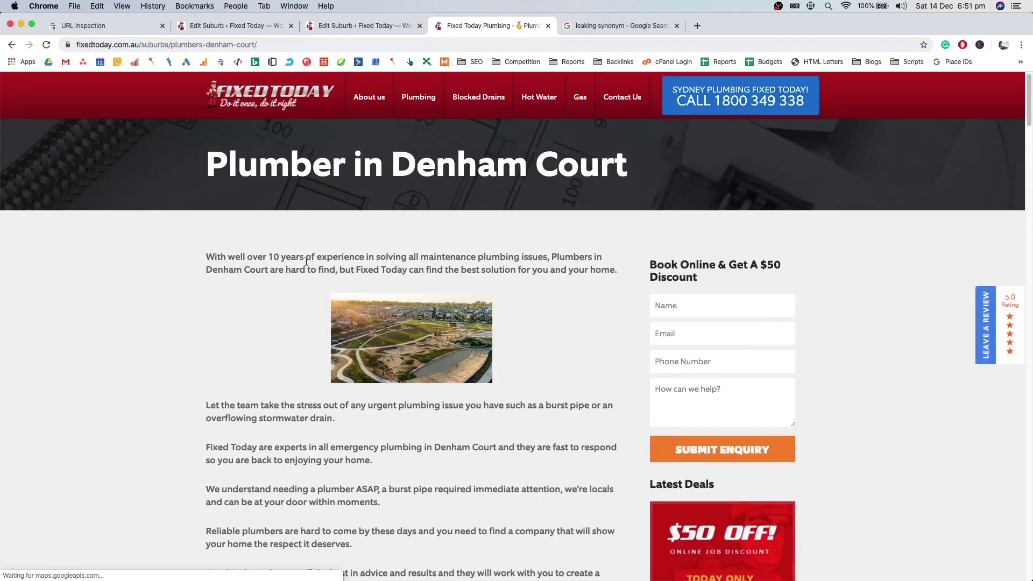
- Check the Denham Court live URL test in Search Console, request indexing of the page and dismiss the confirmation
click(95, 27)
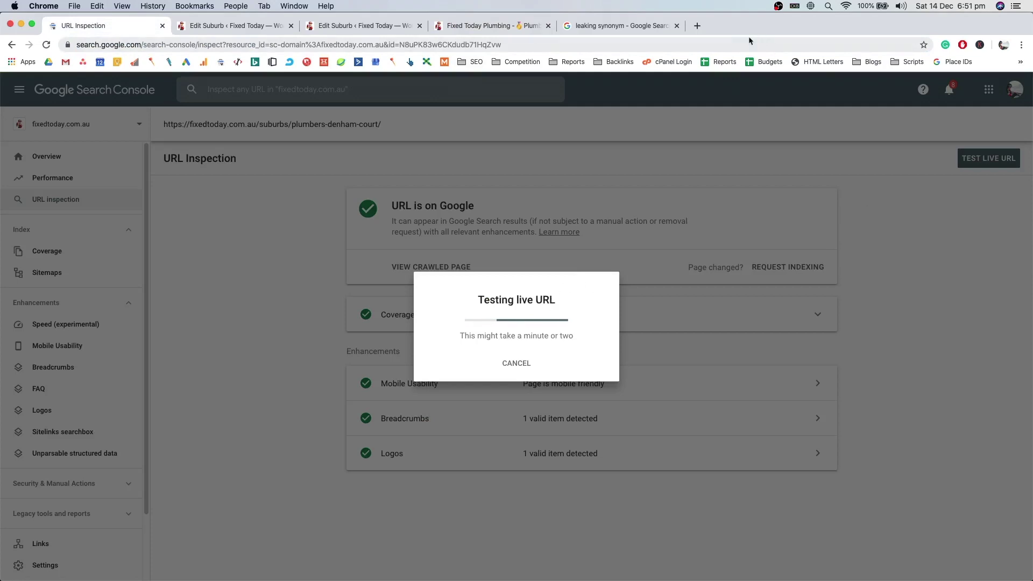
click(652, 30)
click(108, 26)
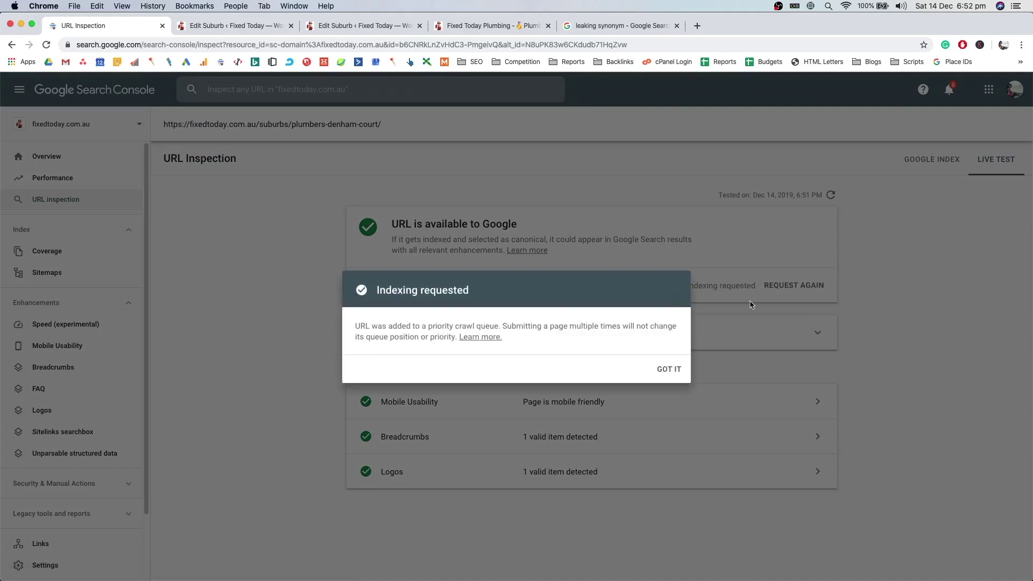
click(668, 371)
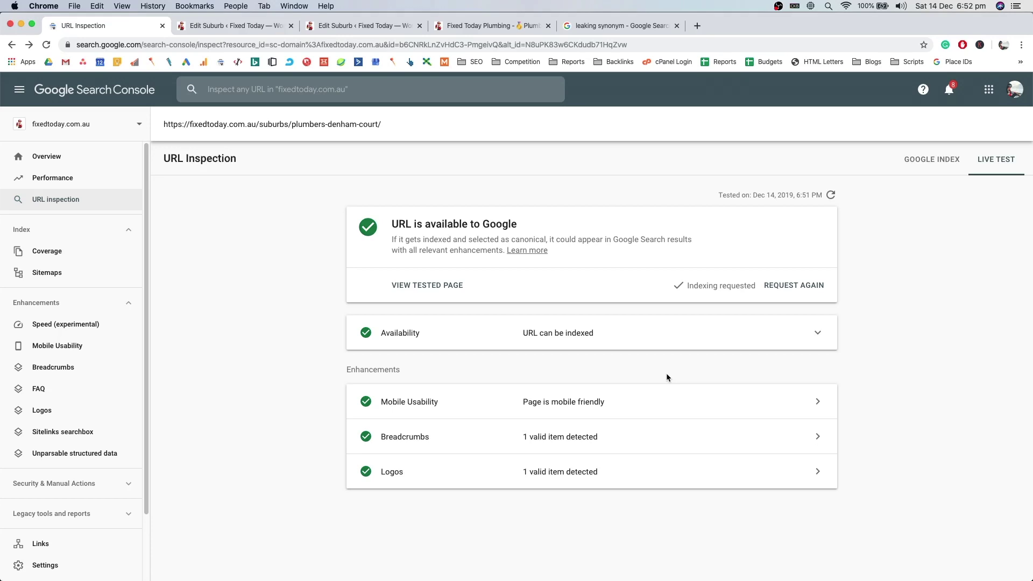
- Open the Search Console performance report for fixedtoday.com.au and close the Cecil Hills suburb edit page
click(48, 180)
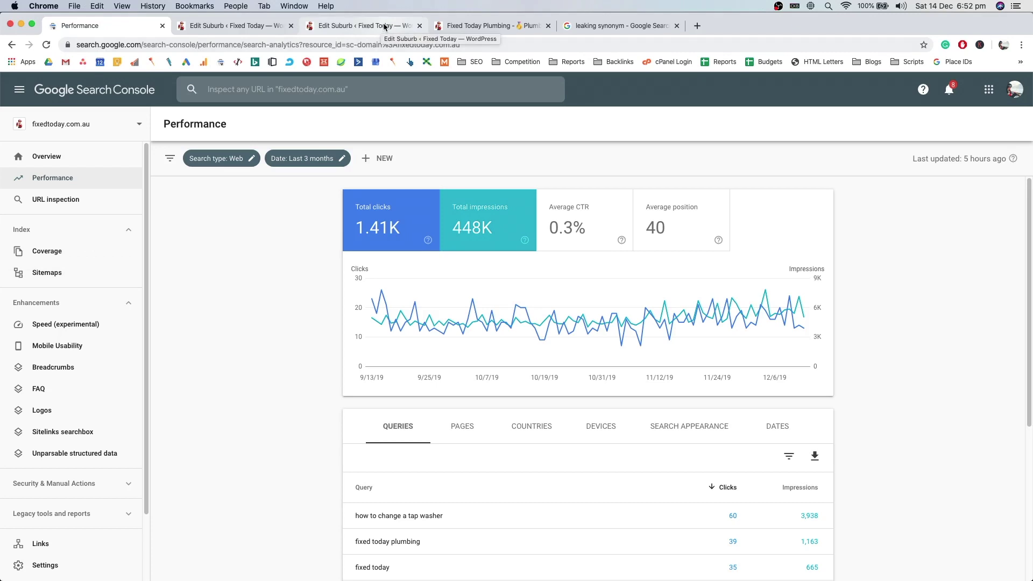
scroll(280, 227, down, 1)
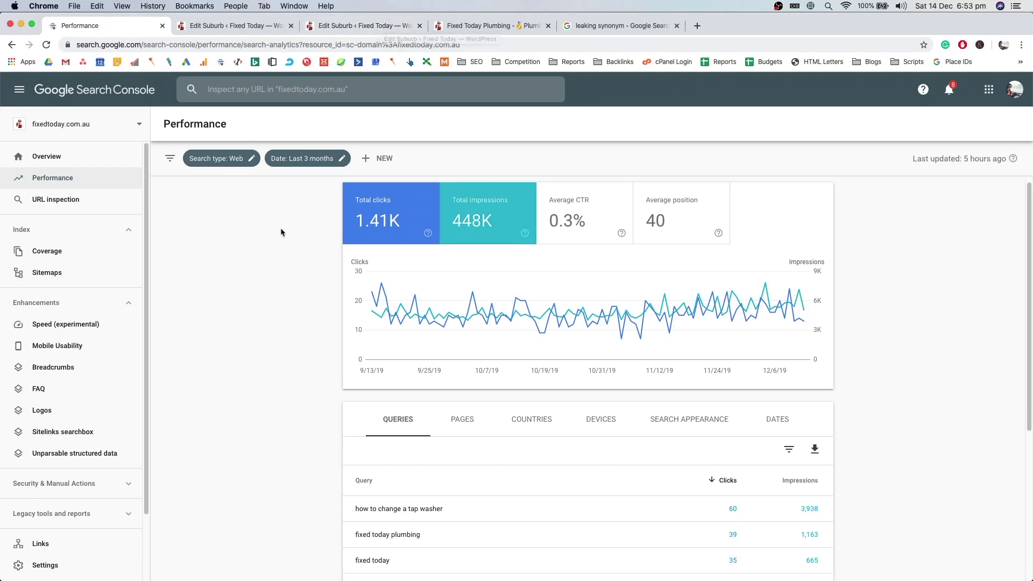
click(455, 30)
click(327, 30)
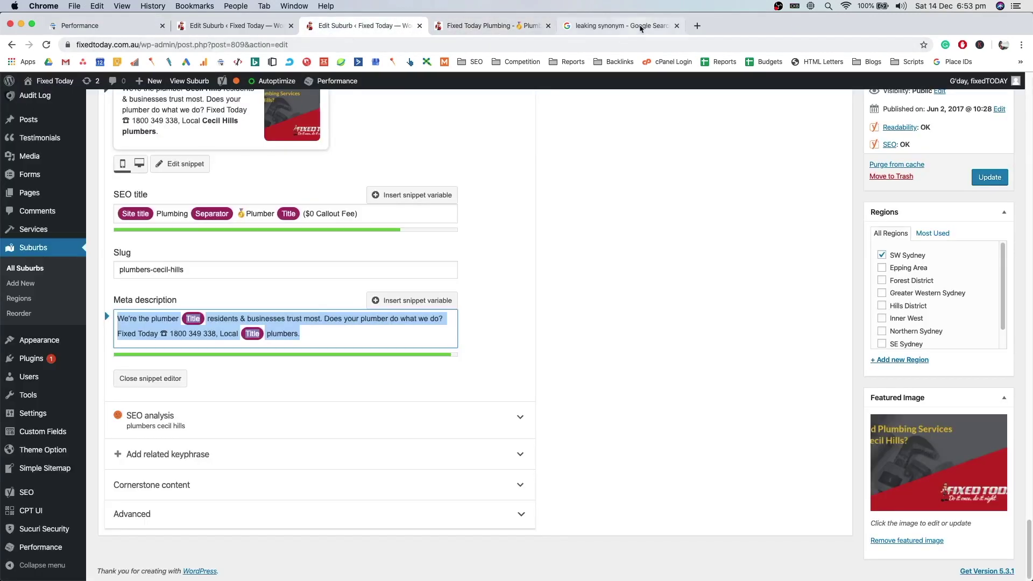
scroll(219, 253, up, 20)
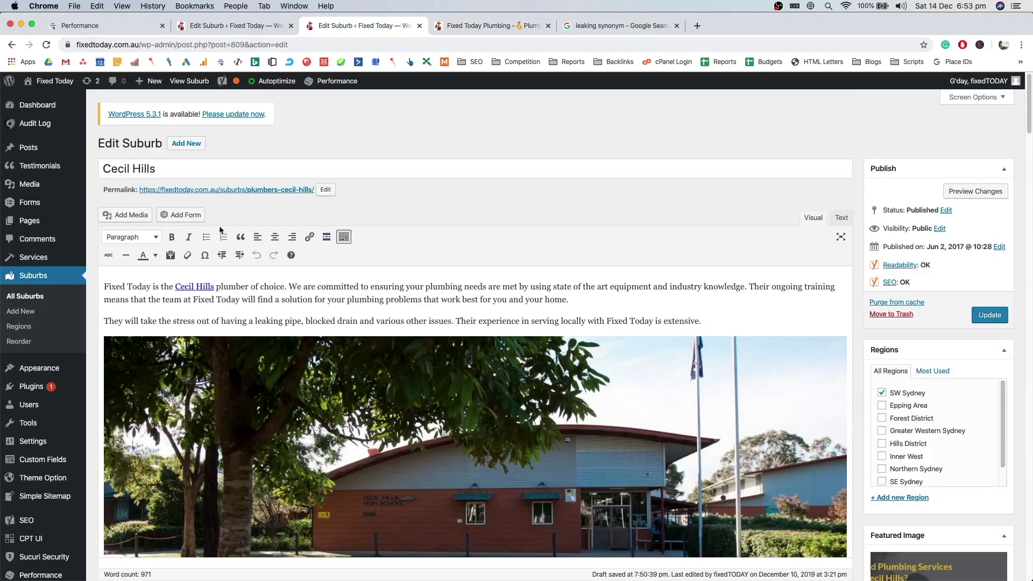
key(super+w)
- Search Google for "plumber Denham Court" using the copied suburb title, look through the results and close them
click(267, 32)
click(162, 184)
key(super+a)
scroll(207, 191, up, 1)
key(super+c)
key(super+t)
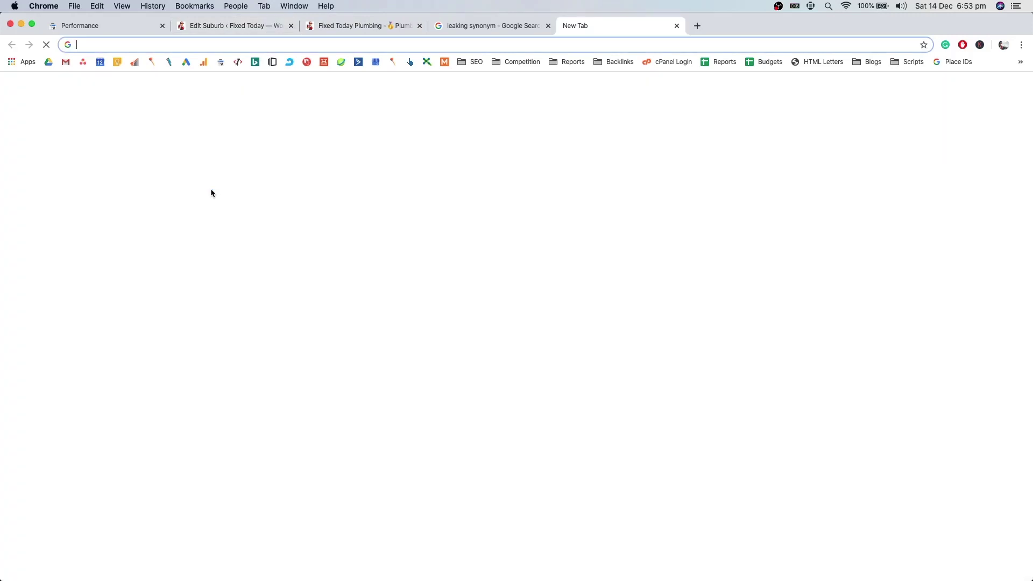
text(plumber)
key(super+v)
key(Return)
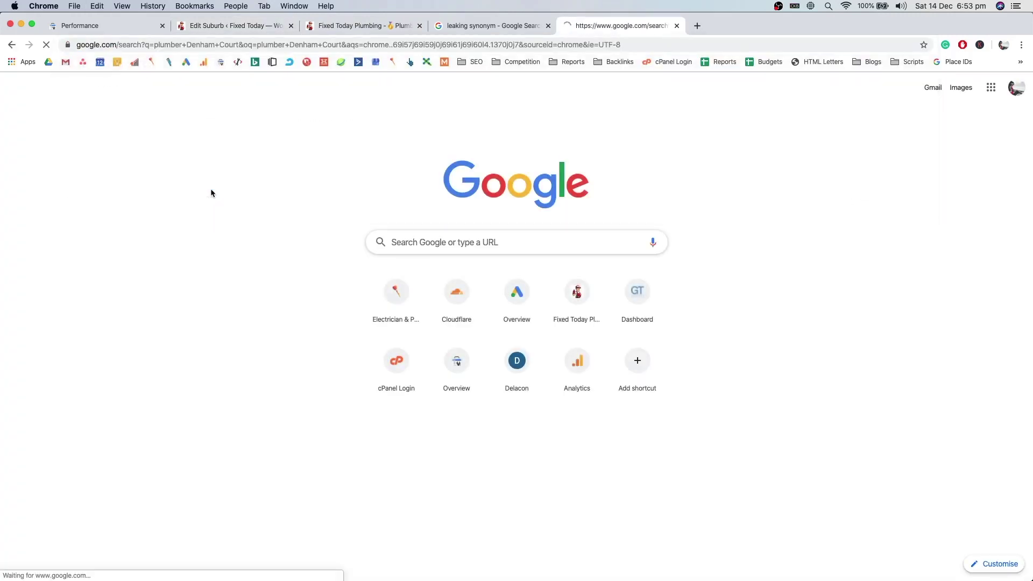
click(328, 98)
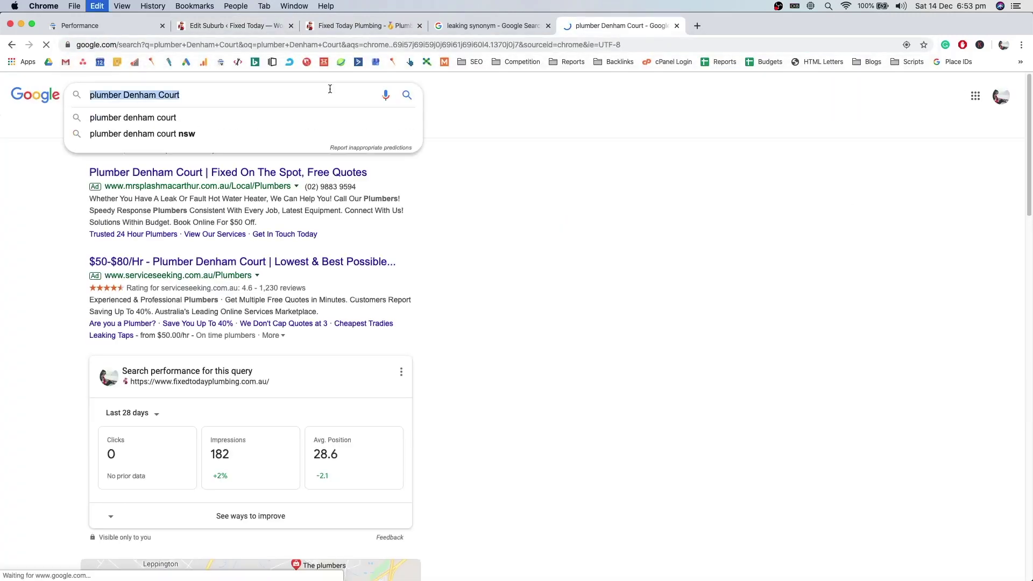
scroll(624, 308, down, 15)
key(super+w)
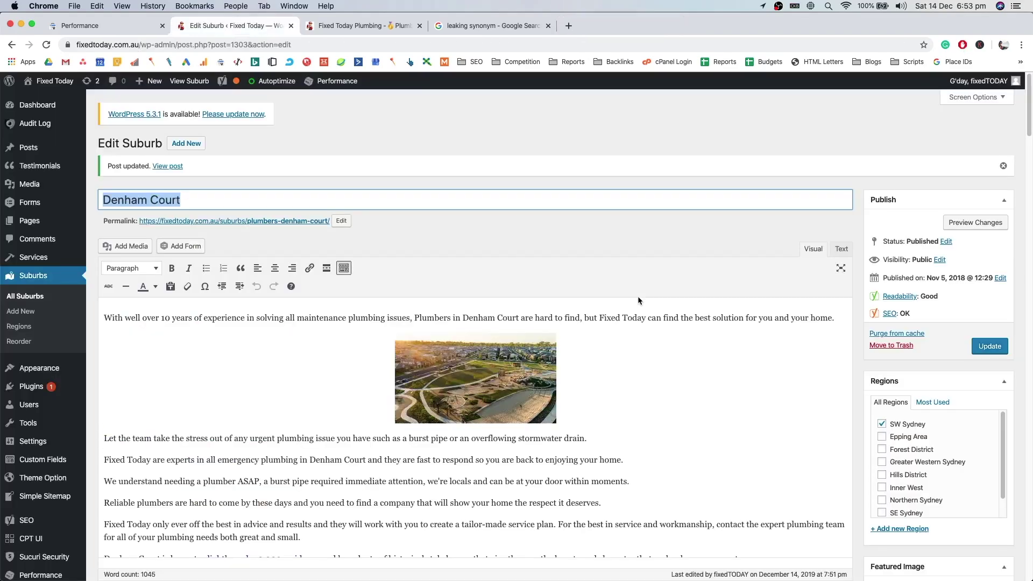
- Search for "plumber Denham Court" in an incognito window, check the first two result pages for the Fixed Today listing and close the window
key(super+c)
key(super+shift+n)
text(plumber)
key(super+v)
key(Return)
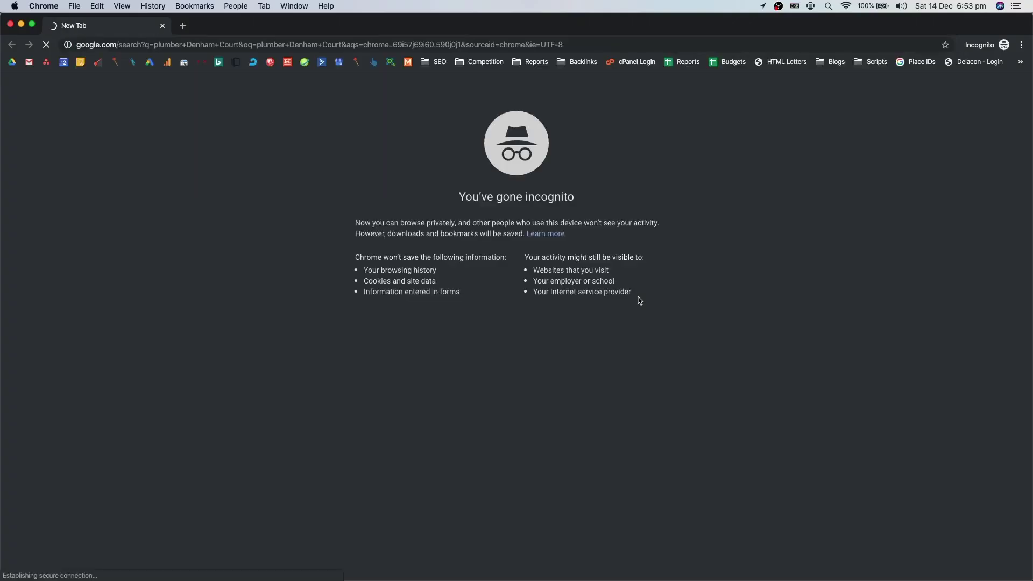
scroll(617, 283, down, 15)
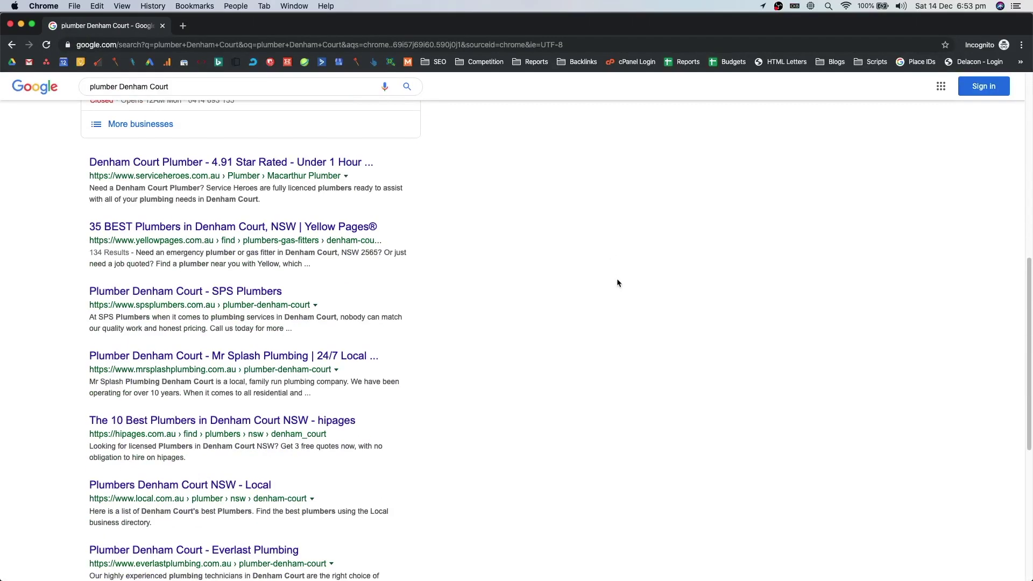
scroll(606, 296, down, 4)
click(323, 505)
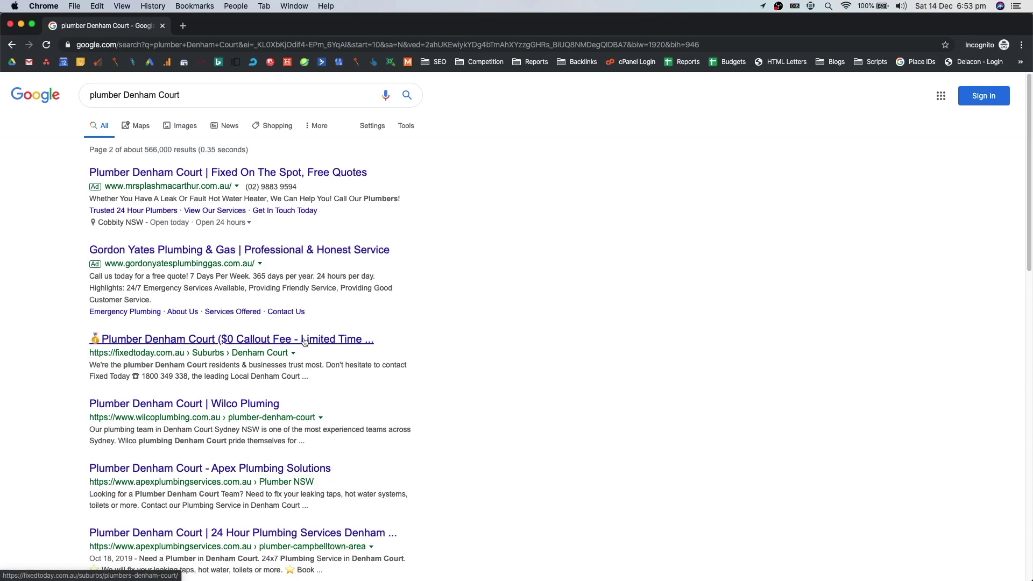
click(162, 25)
click(694, 312)
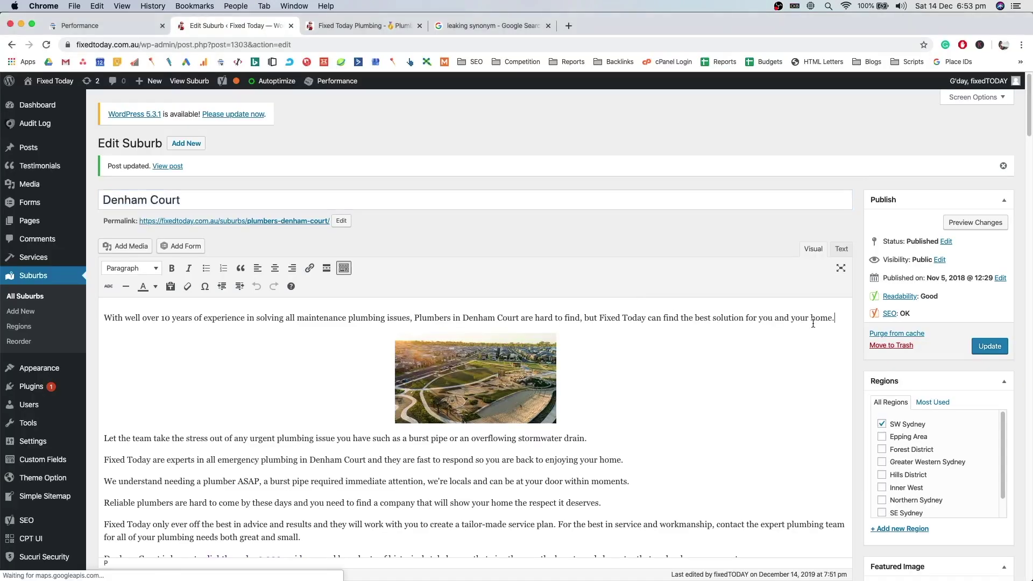
- Filter the Search Console performance report to the country Australia and list its queries
click(102, 25)
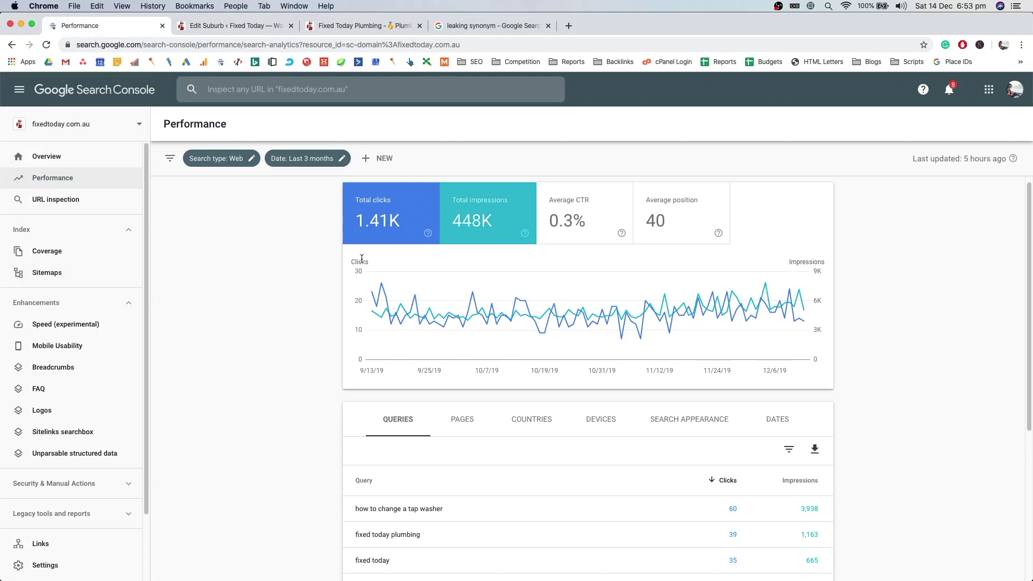
scroll(361, 259, down, 2)
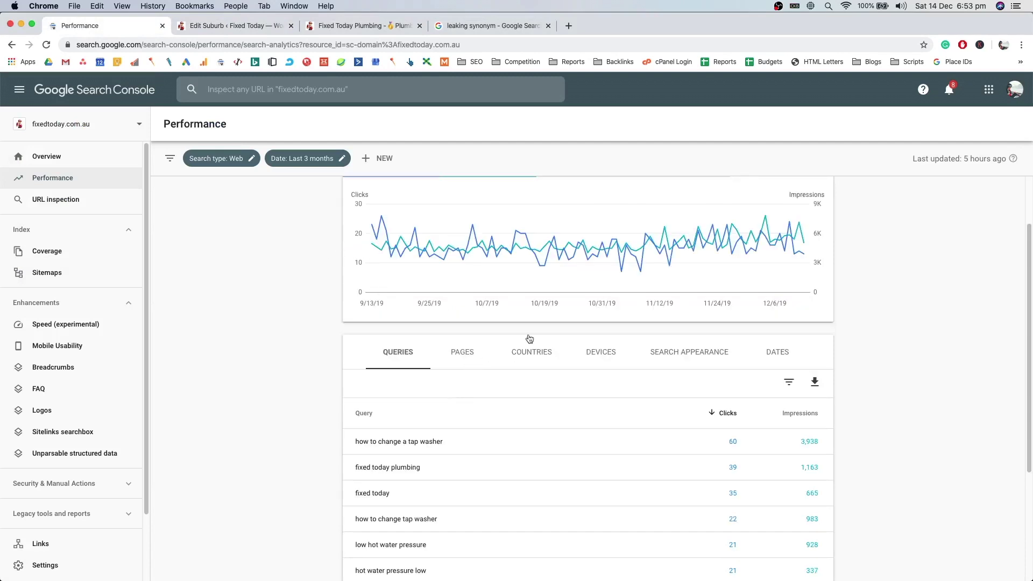
scroll(660, 252, up, 2)
click(531, 426)
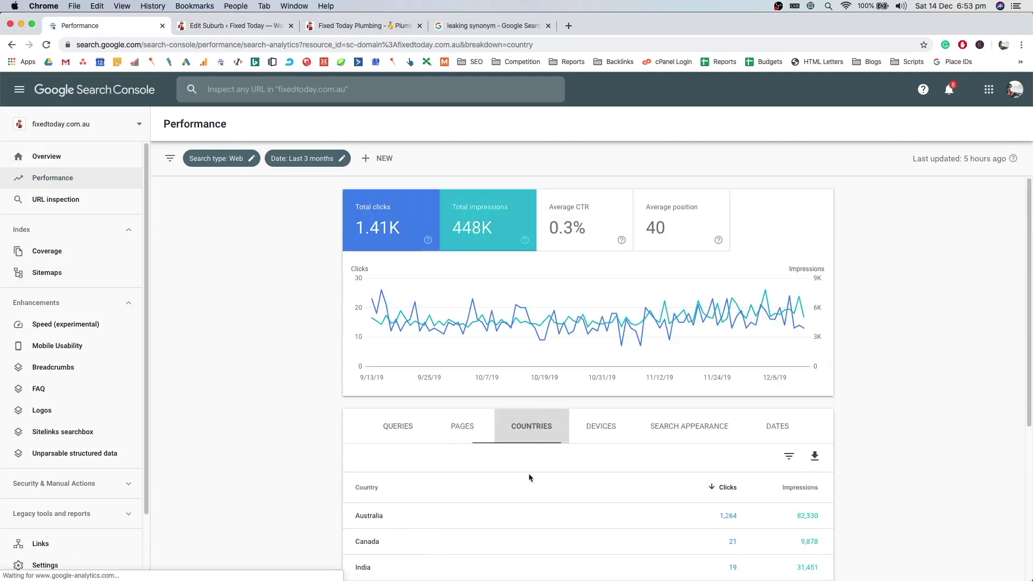
click(506, 514)
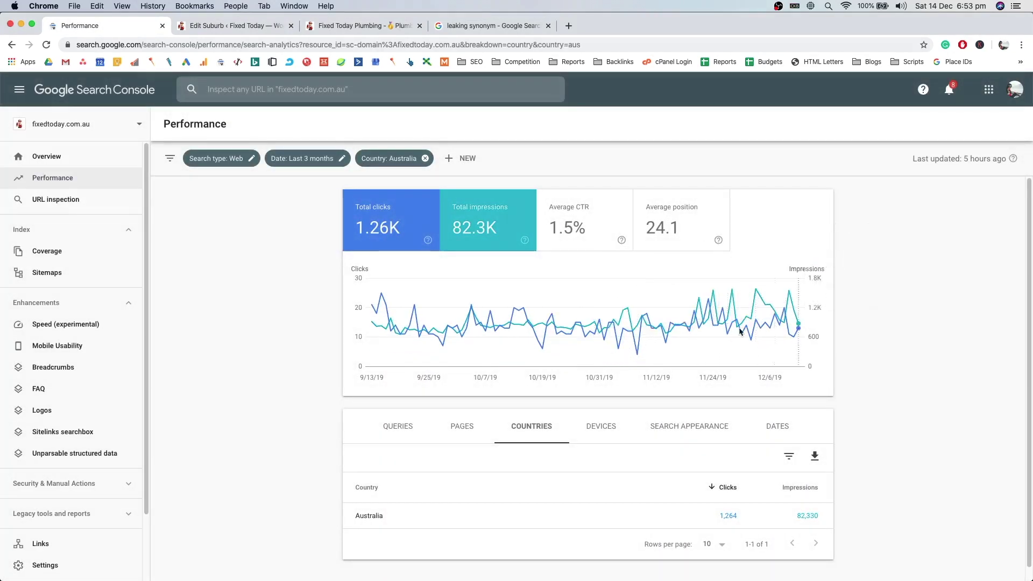
click(394, 425)
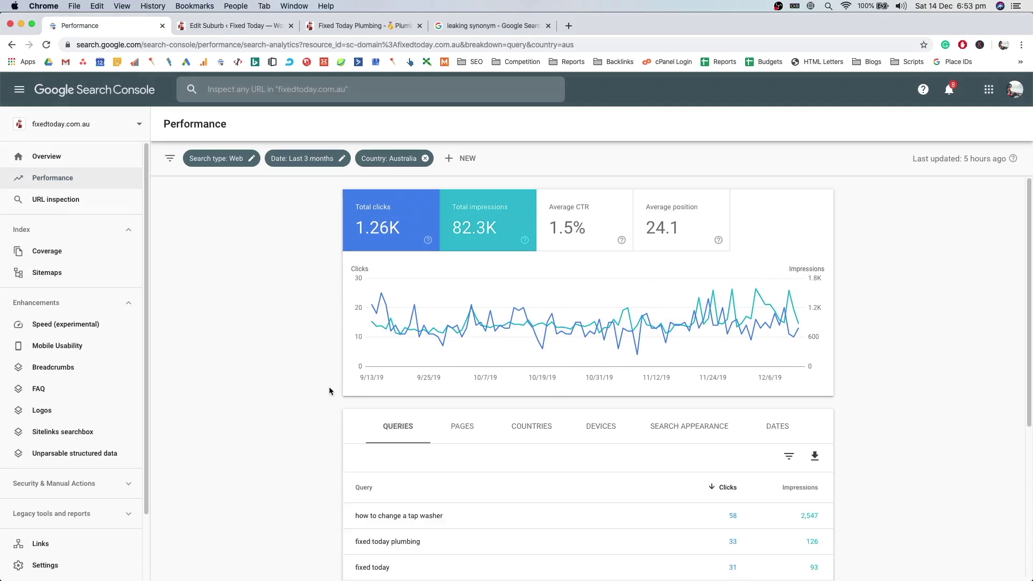
scroll(329, 386, down, 1)
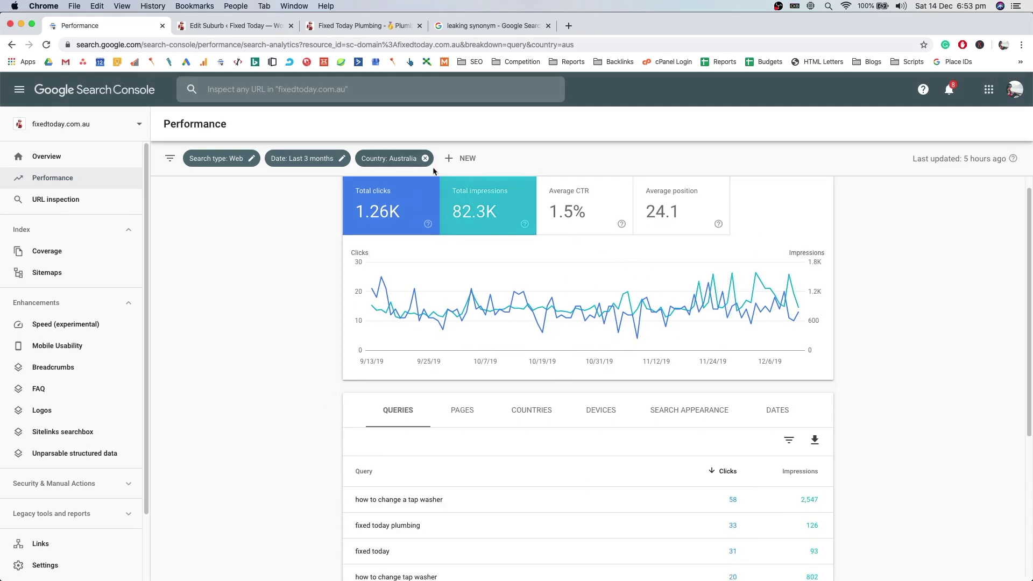
- Set the performance report's date range to the last 16 months
click(303, 158)
click(423, 387)
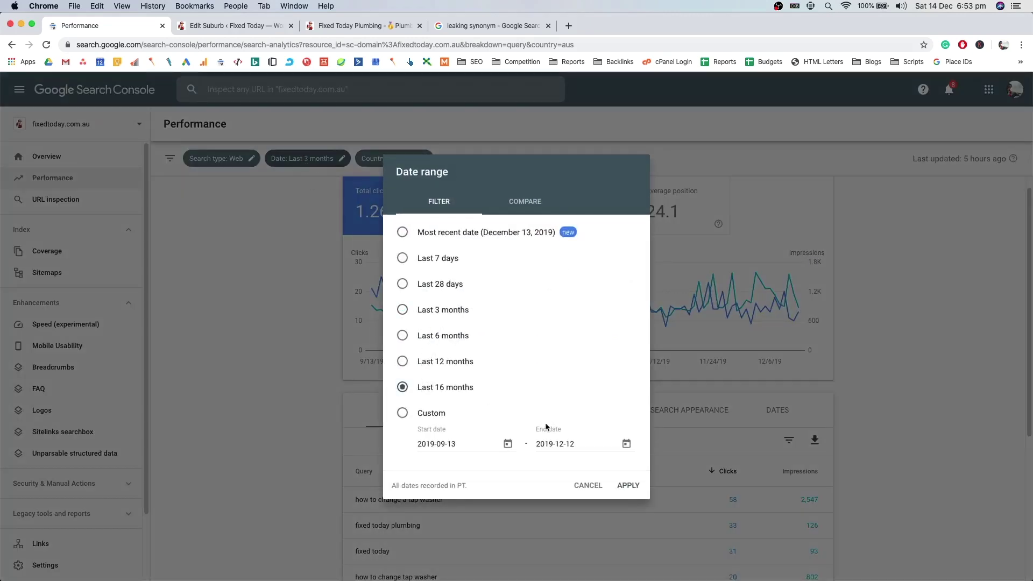
click(627, 485)
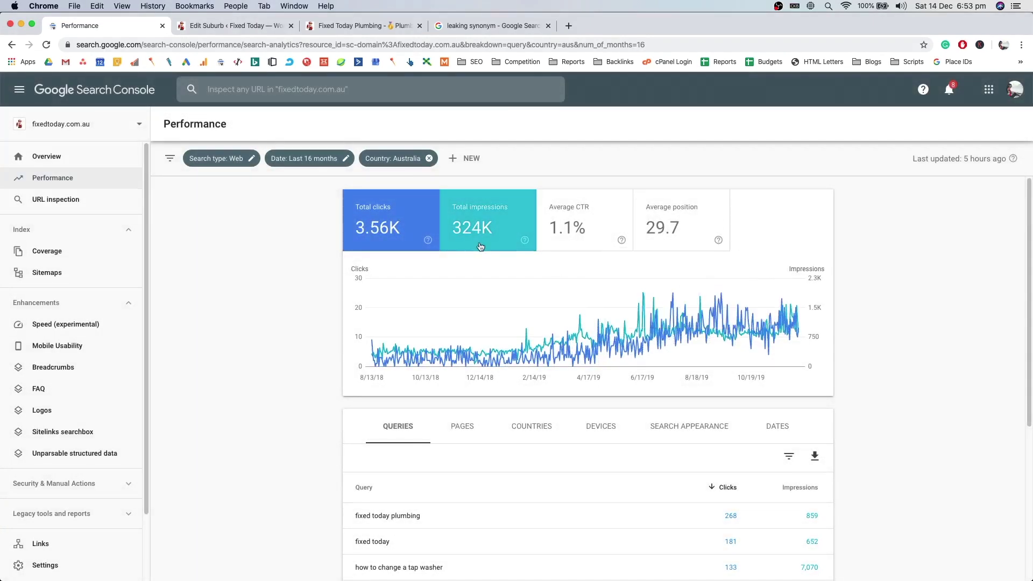
- Examine the 16-month Australian trend for total clicks, total impressions and average CTR, showing one metric at a time
click(501, 226)
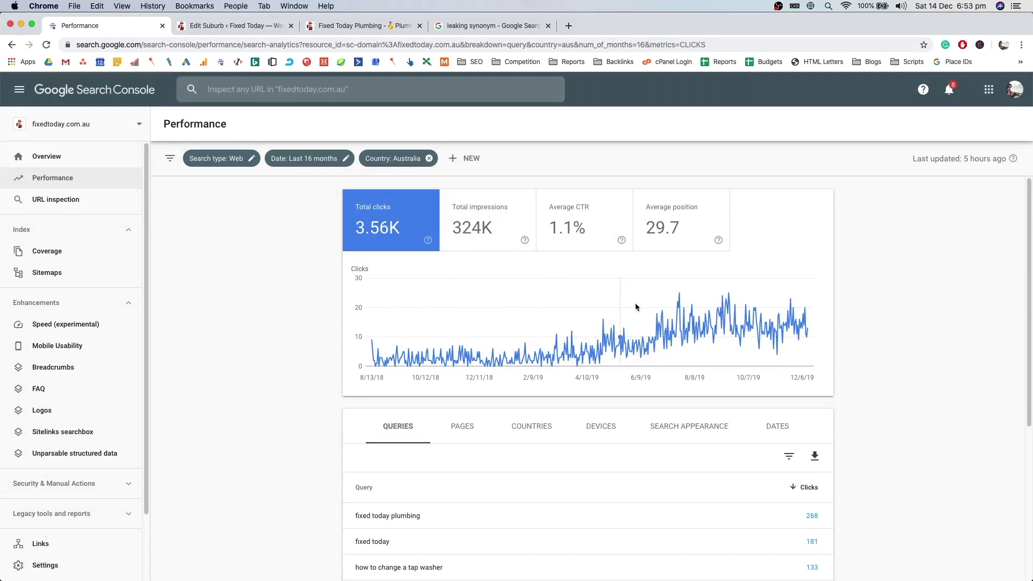
click(474, 223)
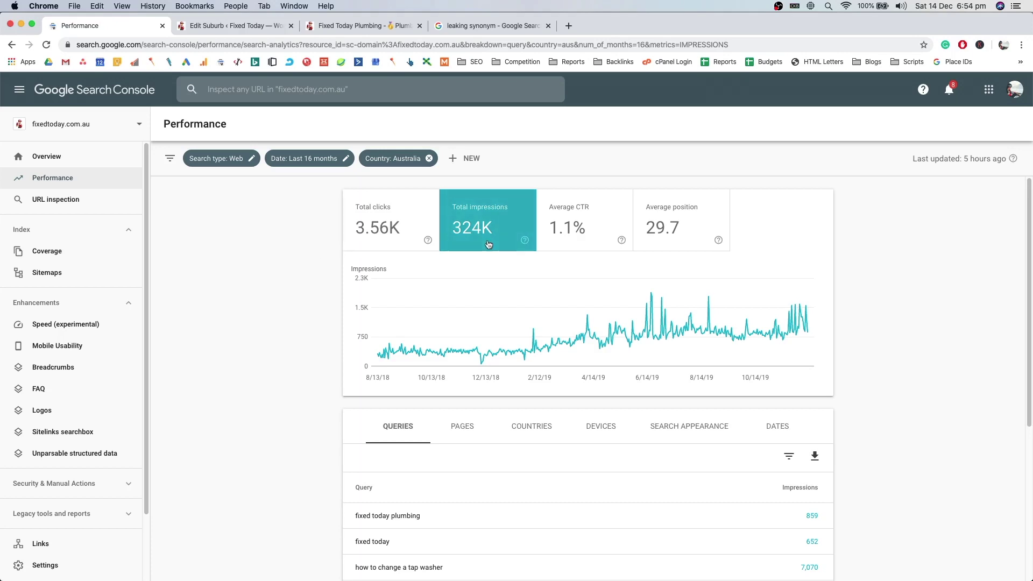
click(541, 228)
click(520, 227)
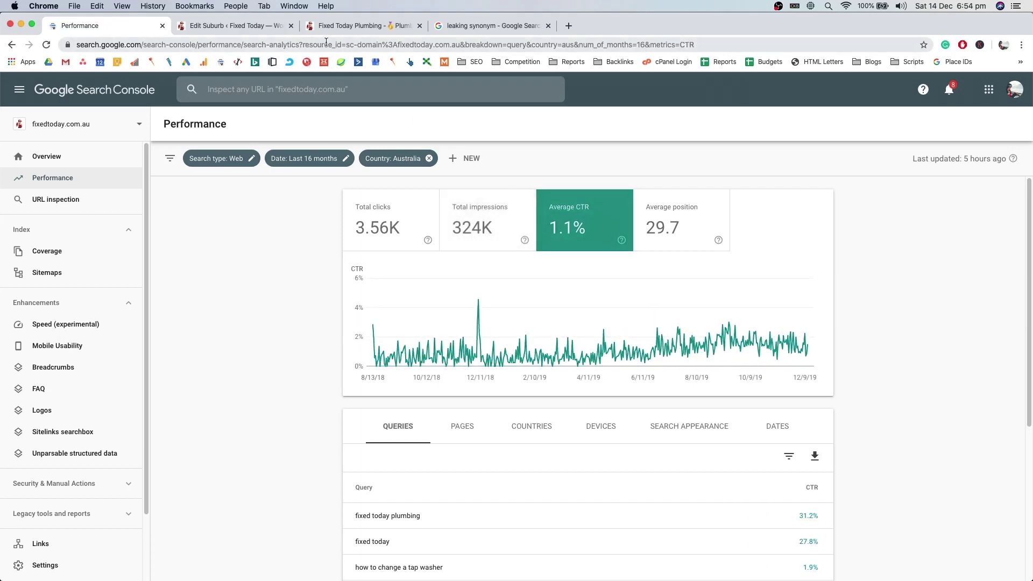
- Revisit the live Denham Court page and close the "leaking synonym" search results
click(361, 26)
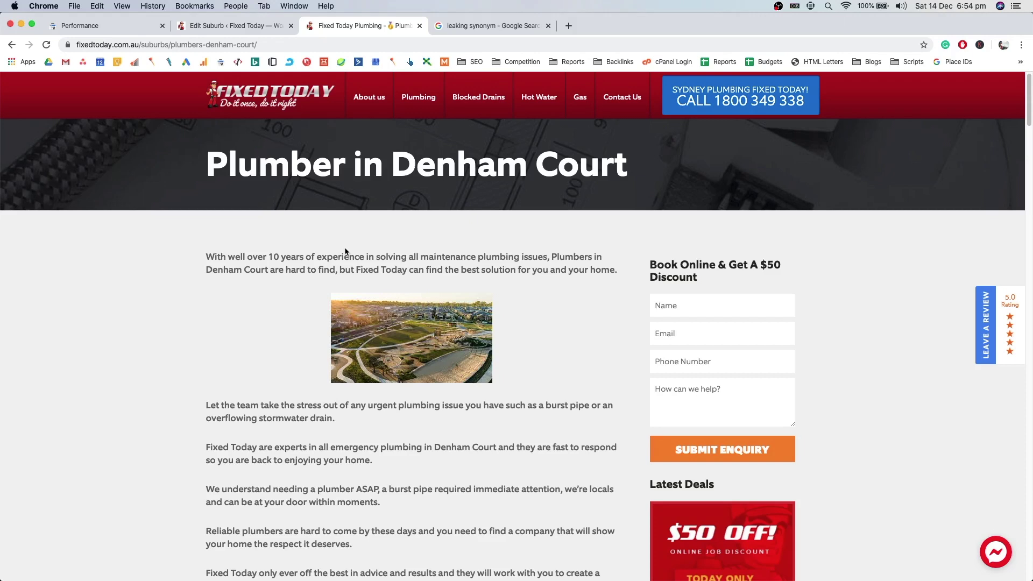
click(534, 23)
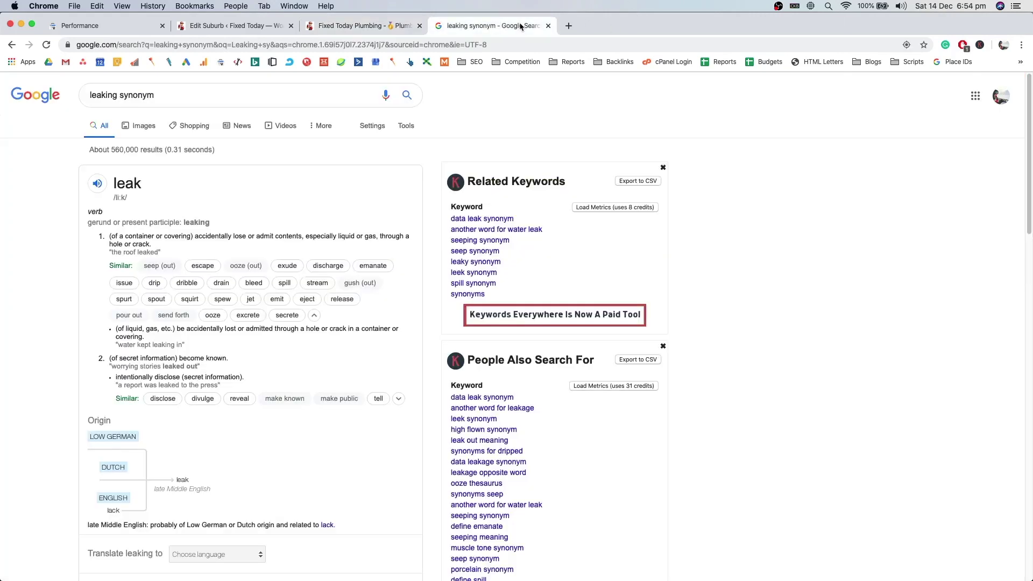
key(super+w)
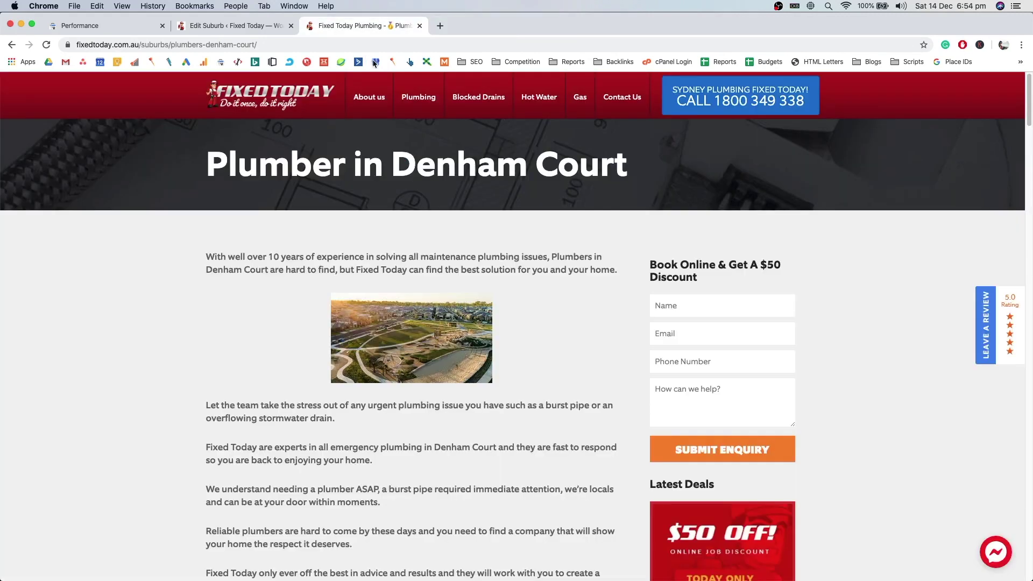
- Search incognito for "plumber Denham Court" again and open the second page of results to locate the Fixed Today listing
key(super+shift+n)
text(plumber Denham Court)
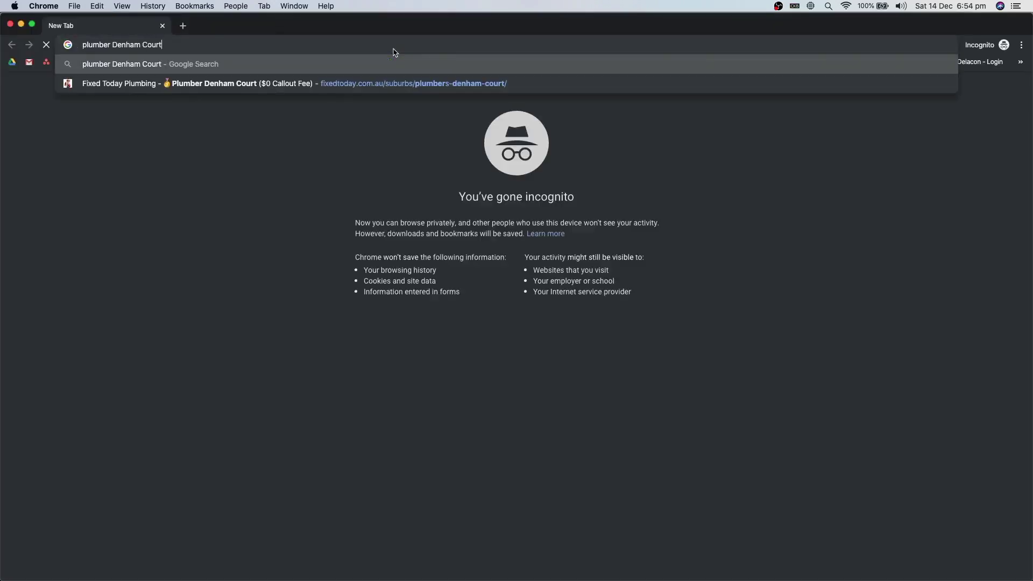
key(Return)
scroll(492, 234, down, 20)
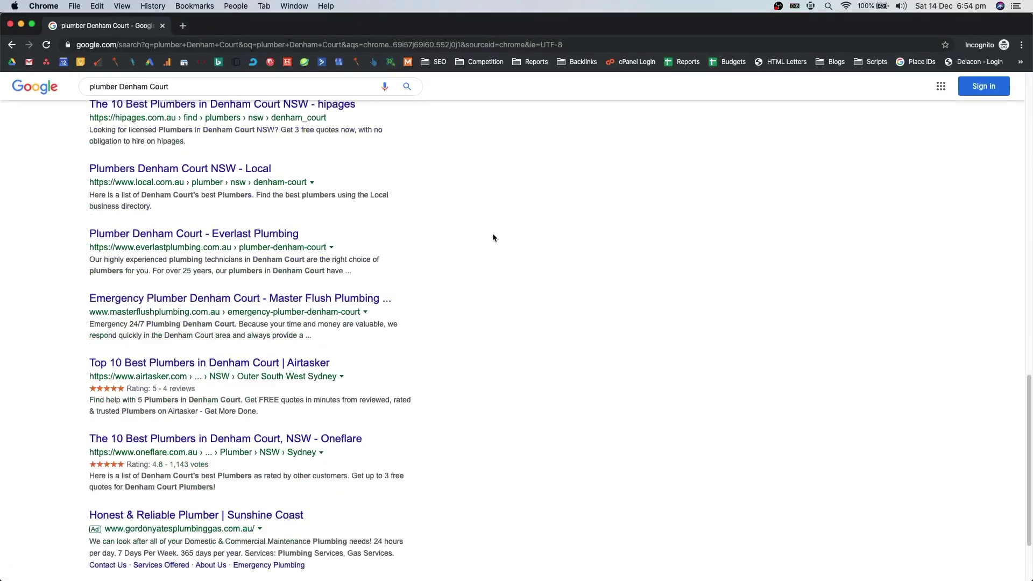
click(316, 511)
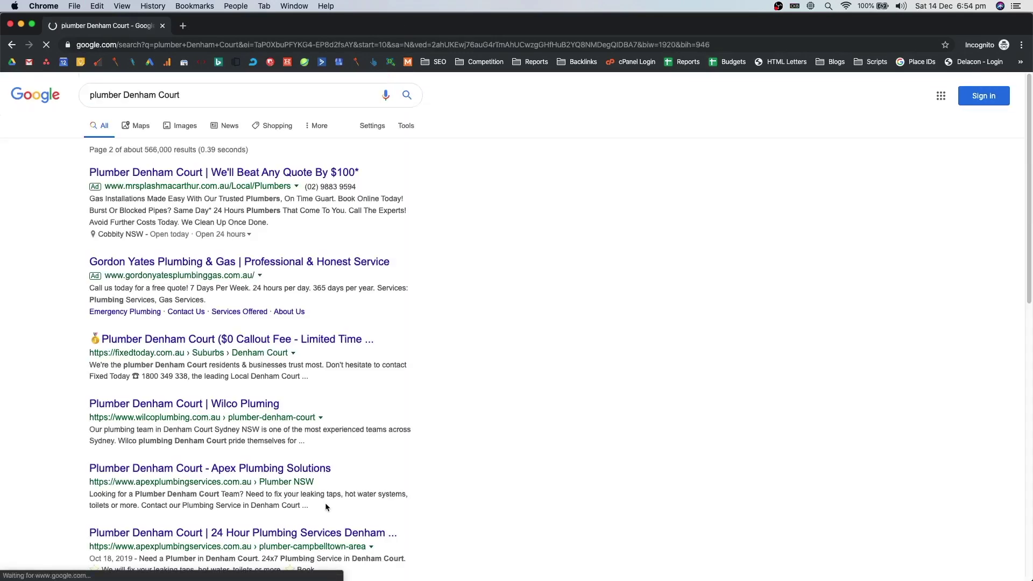
- Open TechnicalSEO's Local Search Results Tool and set the location to Sydney, NSW and the country to Australia
click(391, 62)
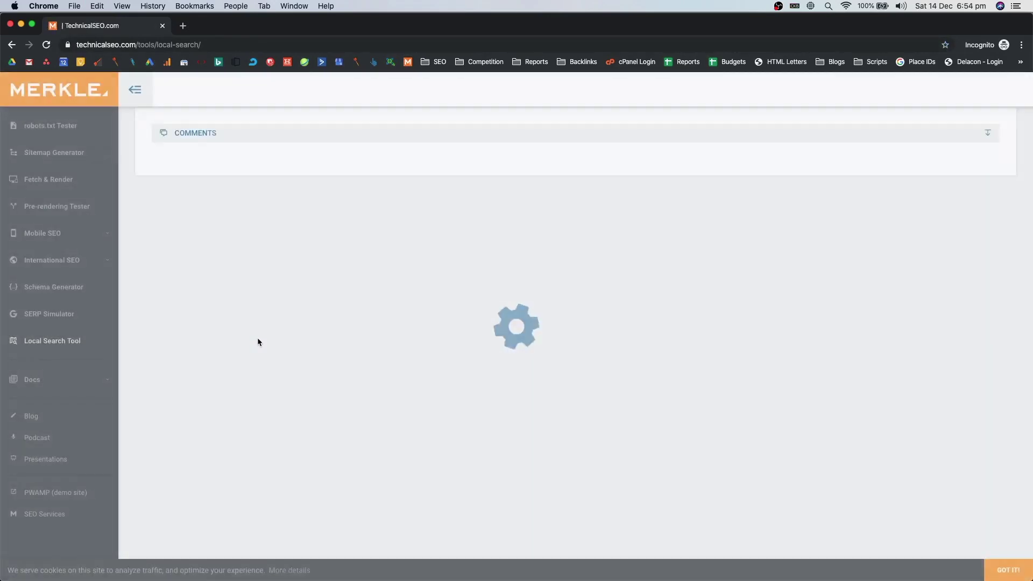
click(705, 158)
text(Sydney, NSW)
key(Tab)
click(371, 163)
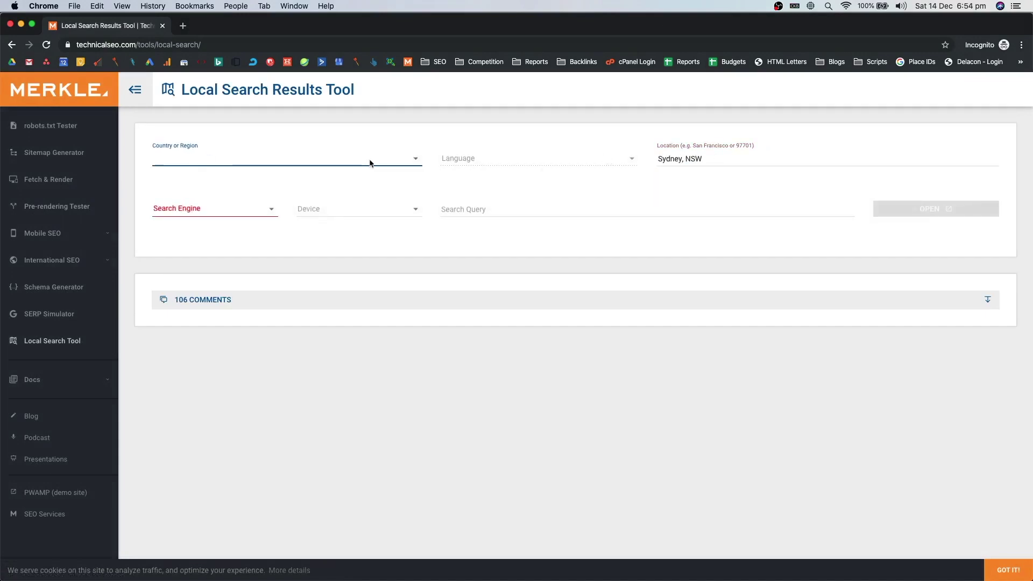
scroll(369, 162, down, 3)
click(319, 195)
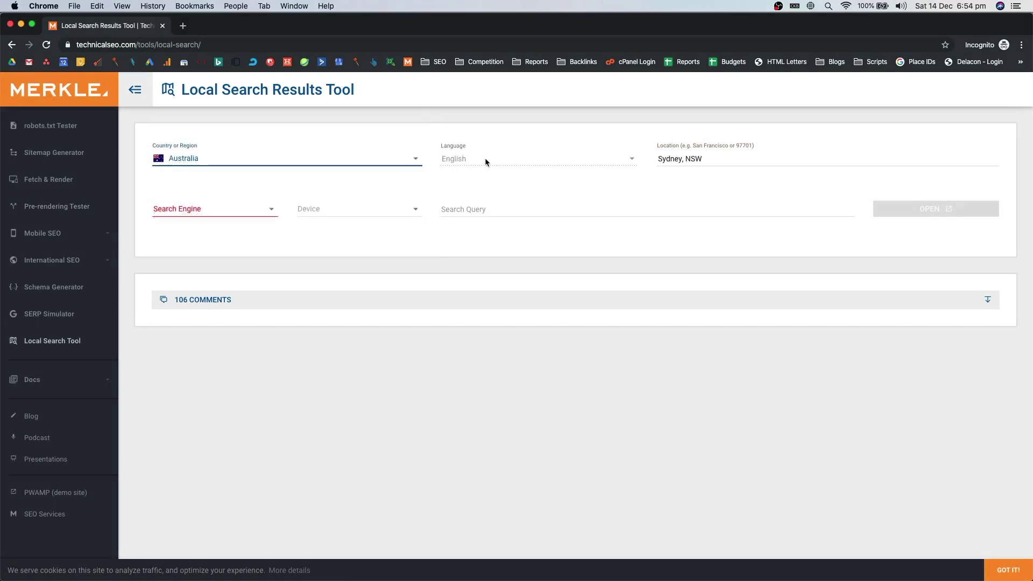
- Set the search engine to Google, the device to Current and the search query to "plumber Denham Court", and load the local results
click(481, 210)
click(205, 209)
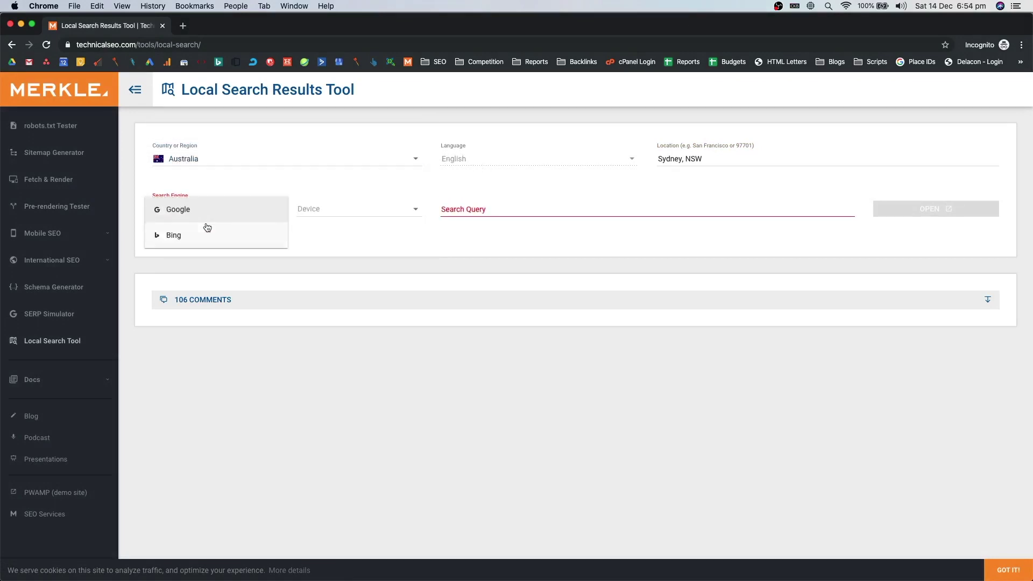
click(265, 208)
click(344, 210)
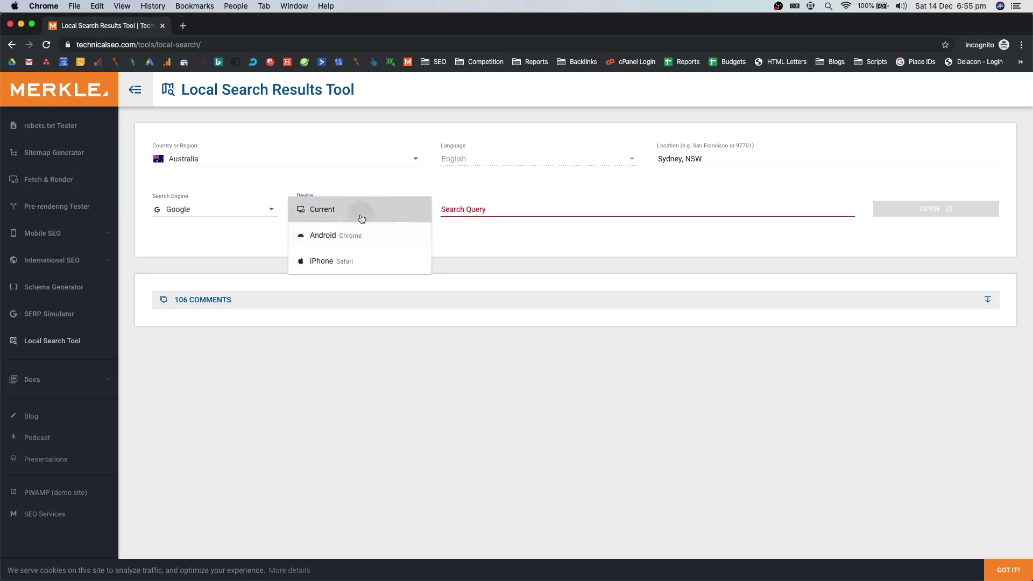
click(361, 218)
click(528, 210)
text(plumber Denham Court)
click(902, 240)
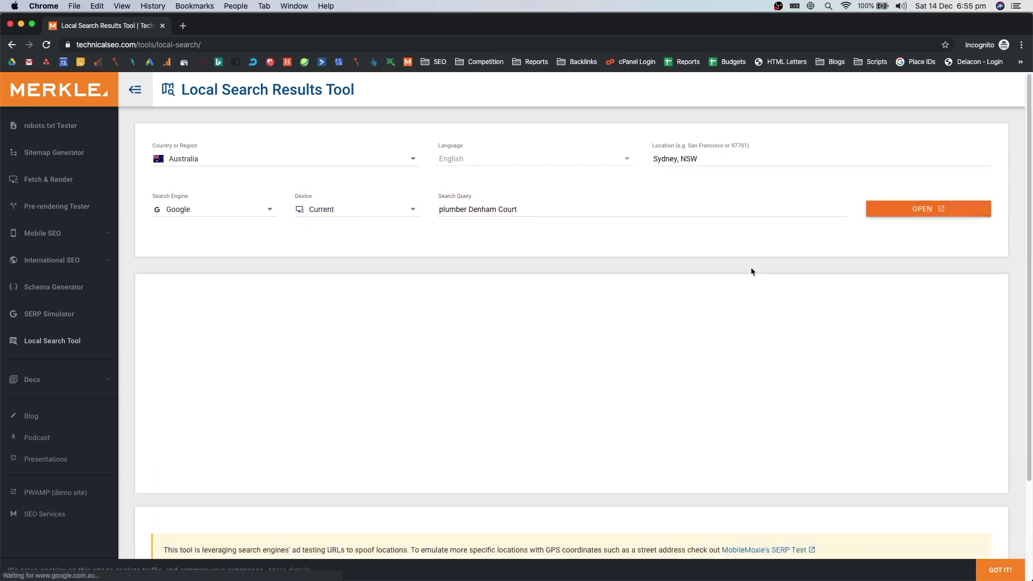
- Look through the embedded Sydney results for the Fixed Today listing
scroll(451, 247, down, 10)
scroll(411, 223, down, 10)
scroll(463, 303, up, 3)
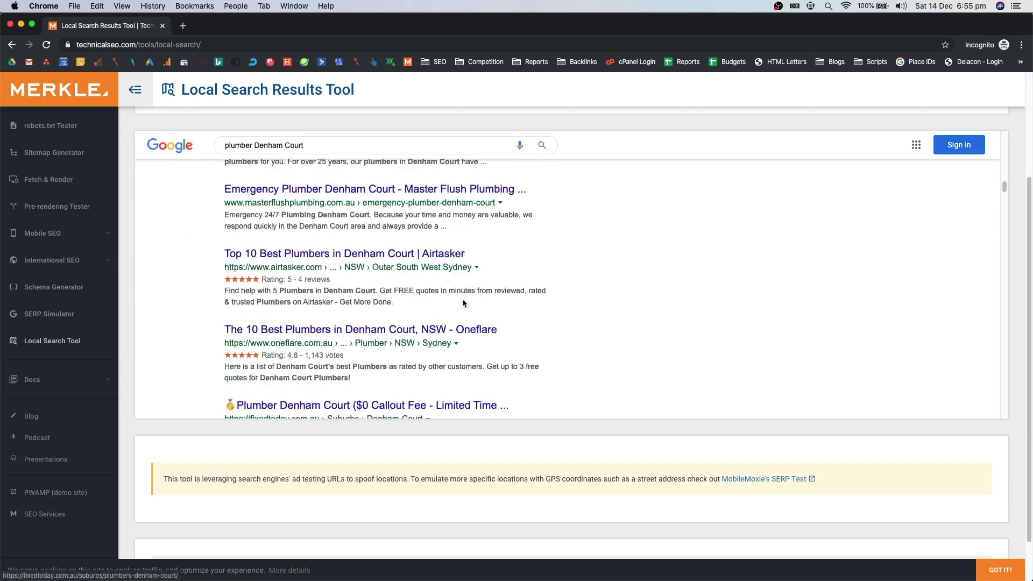
scroll(791, 197, up, 5)
scroll(865, 173, up, 3)
- Open the simulated Sydney search in its own tab and find where the organic listings begin below the local businesses
click(939, 210)
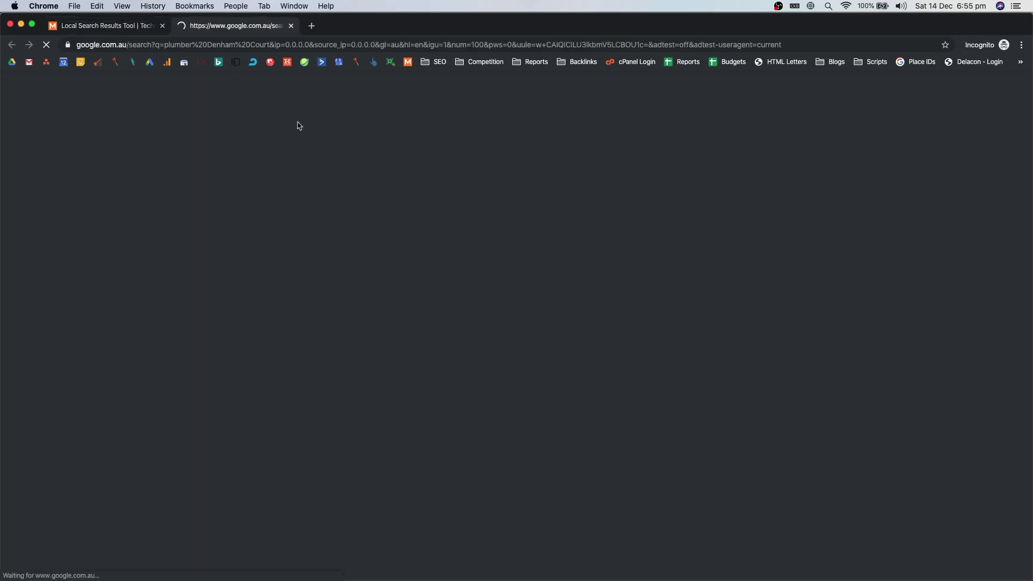
scroll(459, 198, down, 20)
scroll(456, 202, down, 4)
scroll(381, 232, up, 10)
scroll(381, 231, down, 4)
scroll(185, 323, up, 7)
scroll(186, 323, down, 7)
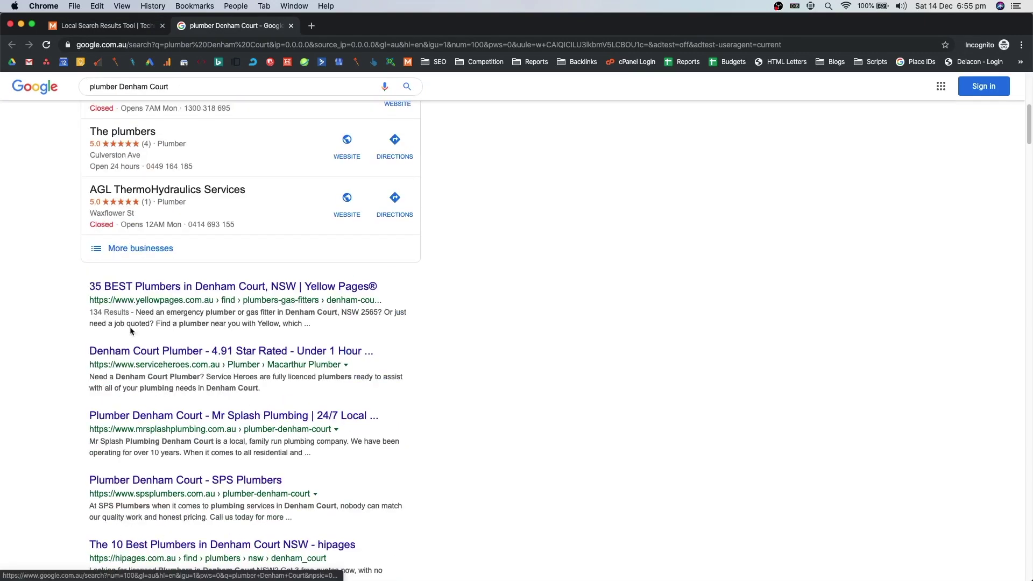
- Go down the organic listings one by one to the Fixed Today result, highlighting description text to determine its ranking position
drag(134, 377, 190, 378)
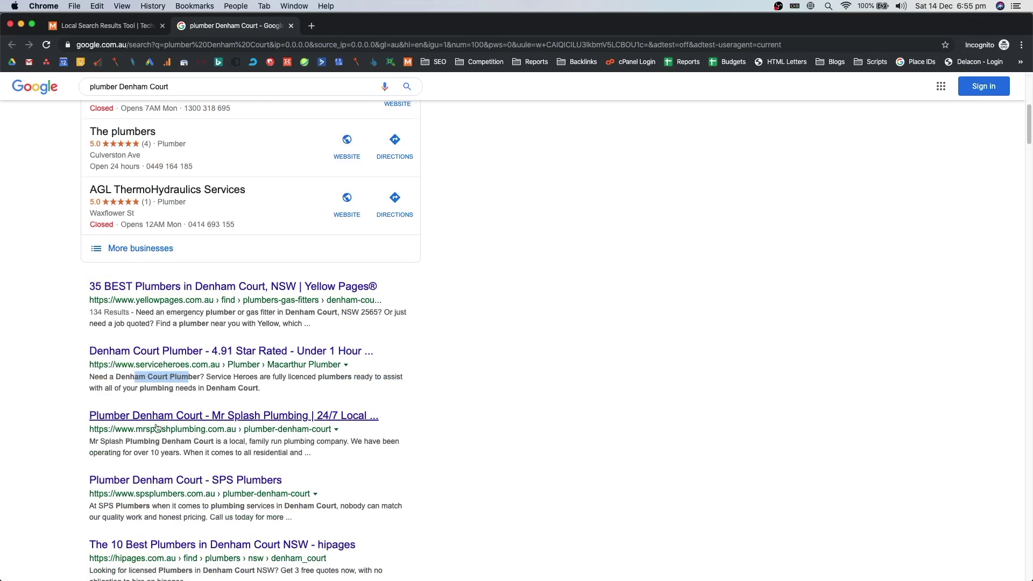
scroll(156, 427, down, 3)
drag(134, 315, 161, 315)
drag(89, 369, 291, 380)
drag(166, 434, 202, 434)
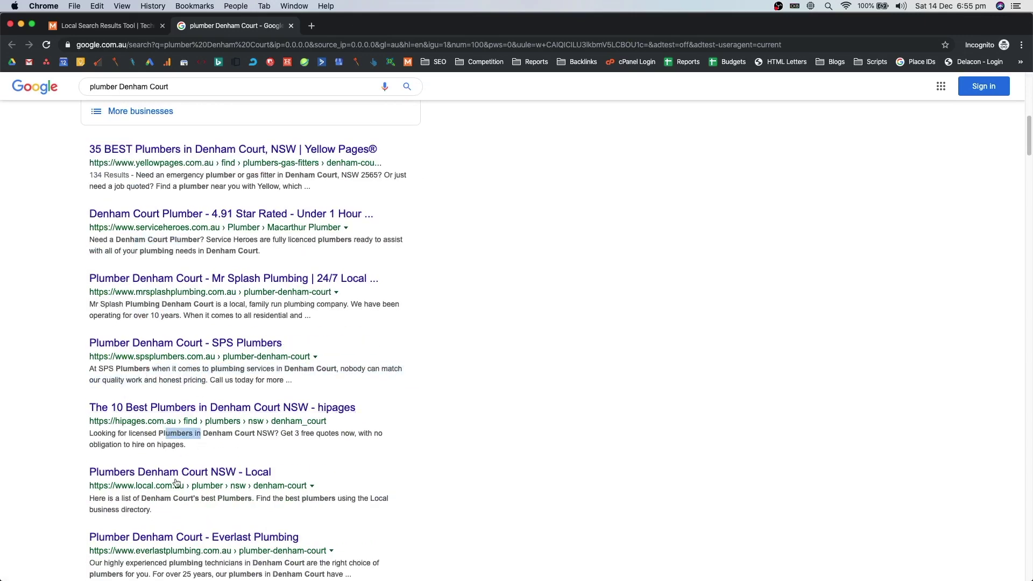
drag(154, 498, 114, 508)
drag(133, 563, 187, 563)
scroll(187, 563, down, 7)
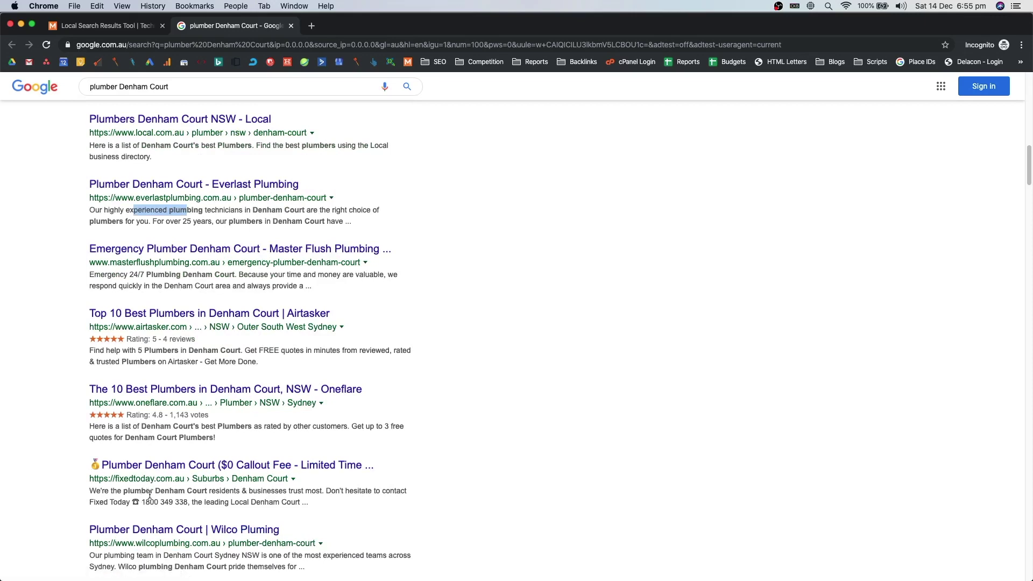
drag(155, 491, 262, 491)
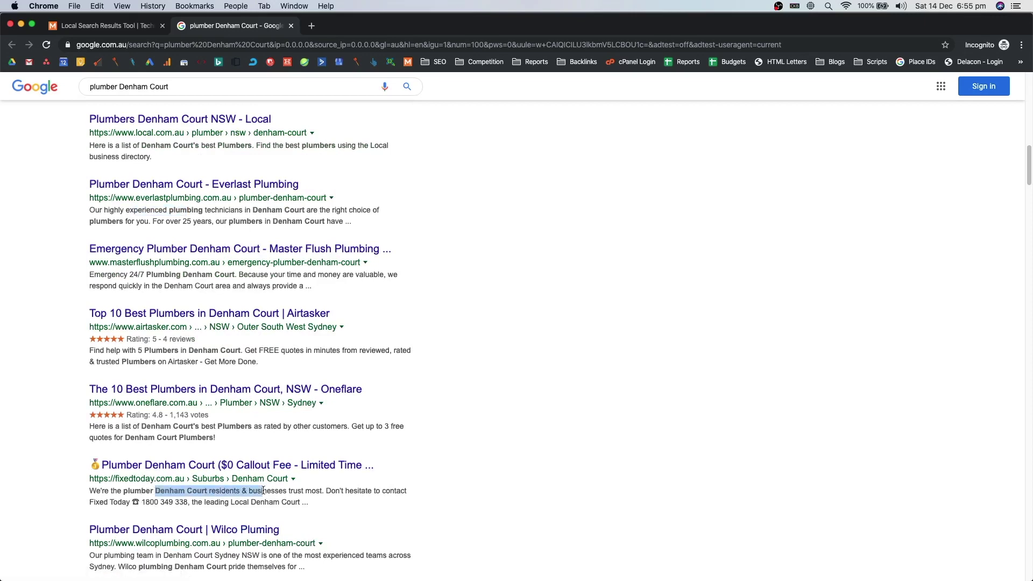
- Close the simulated results and the Local Search Results Tool, returning to the live Denham Court page
middle_click(194, 26)
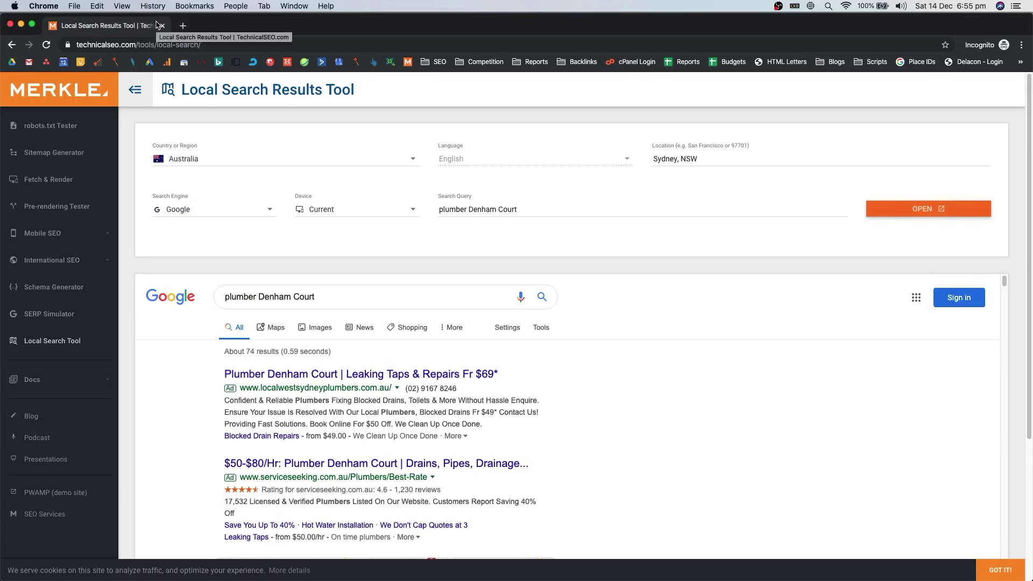
click(161, 25)
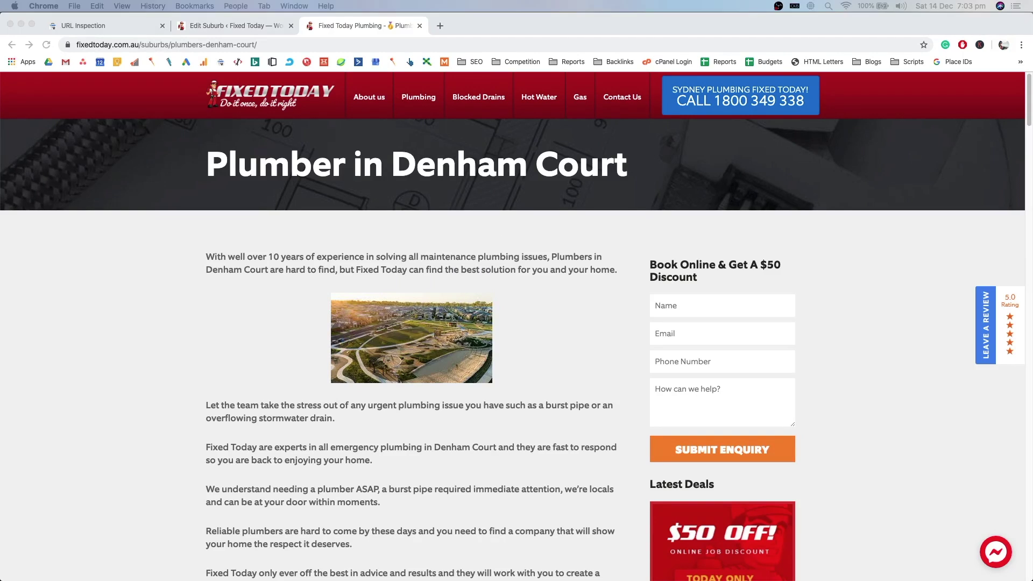
click(955, 278)
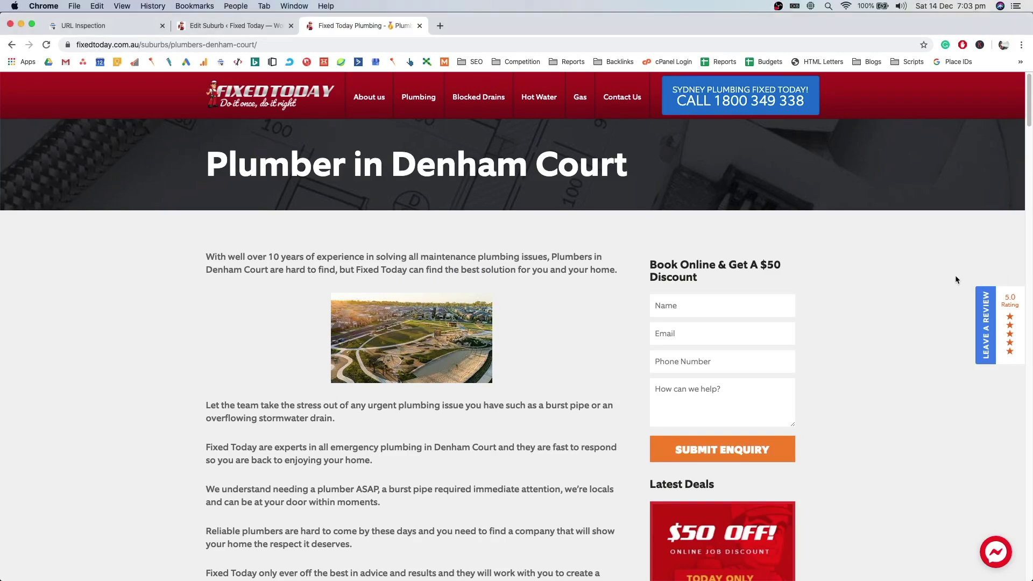
- Search for "Plumber Denham Court" in a new incognito window and go to the second page of results
key(super+shift+n)
text(Plumber Denham Court)
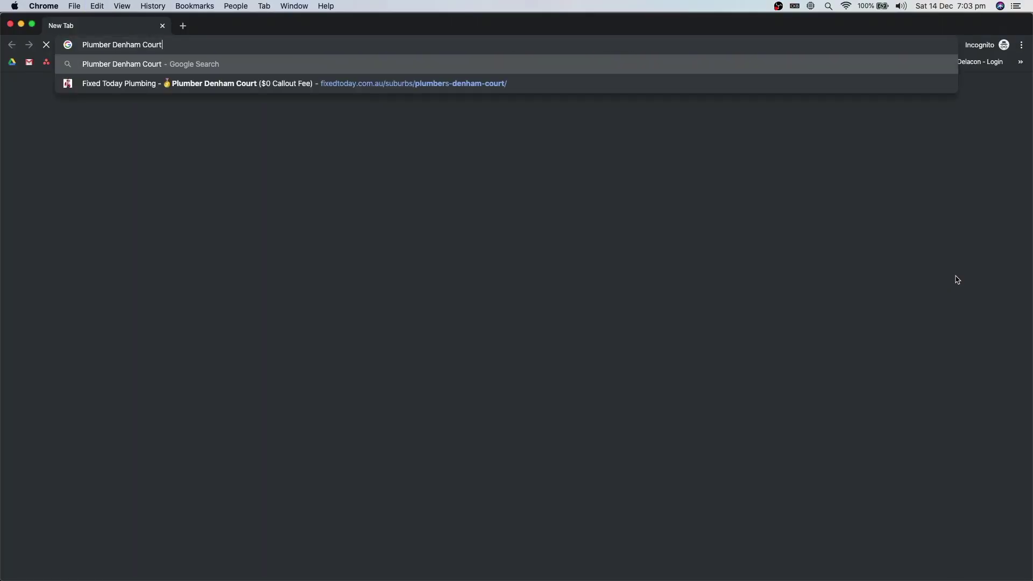
key(Return)
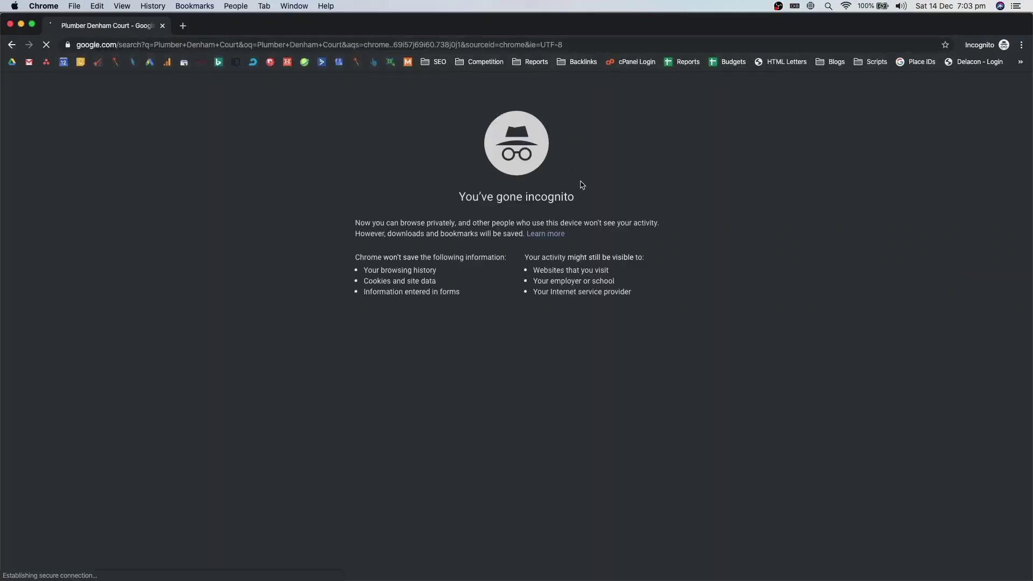
scroll(553, 204, down, 20)
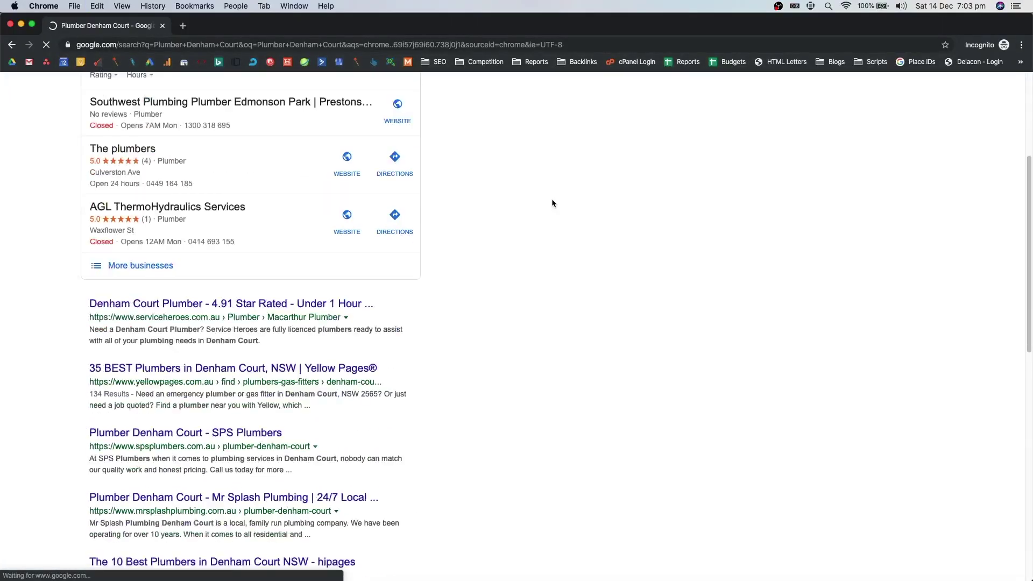
click(316, 516)
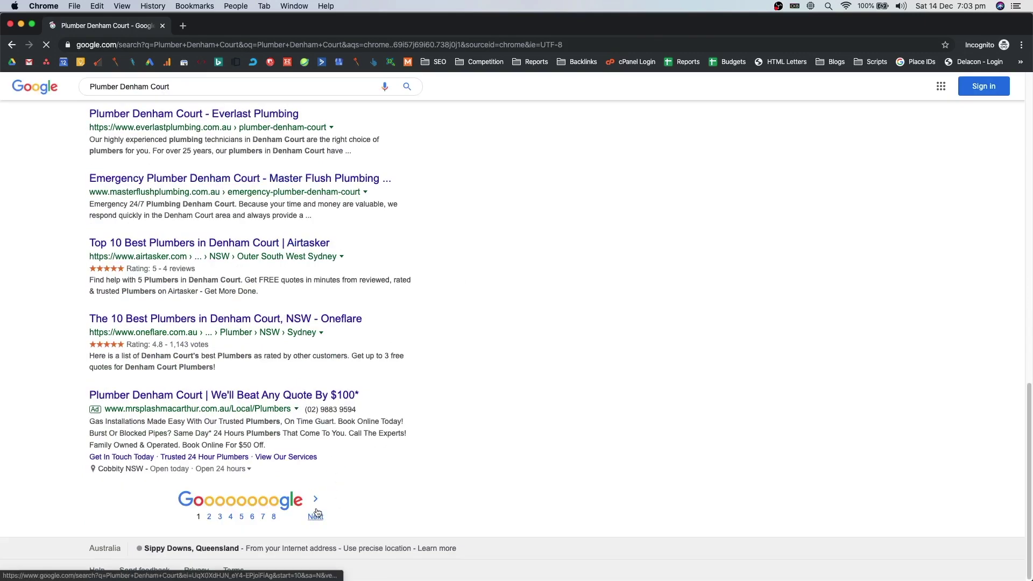